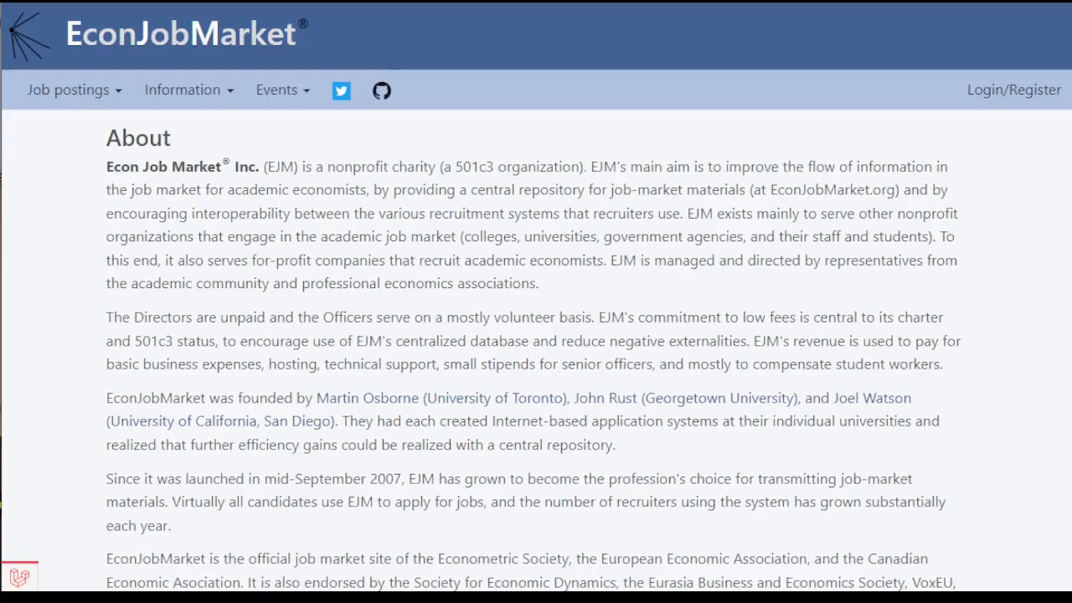
Open the registration form for a new account and go through its name and email fields.
click(1018, 90)
click(499, 507)
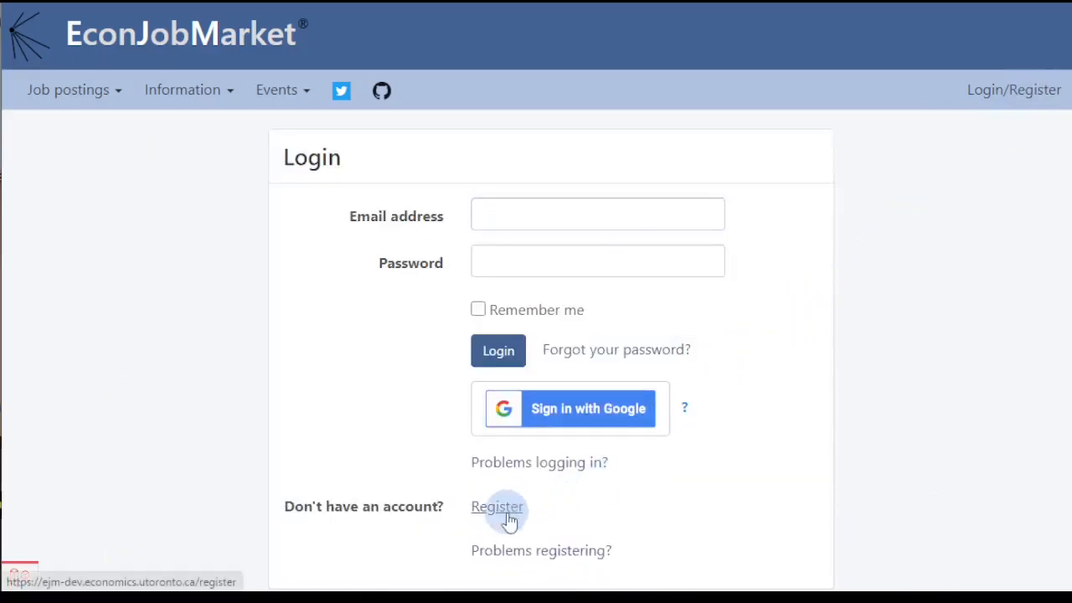
scroll(650, 365, down, 2)
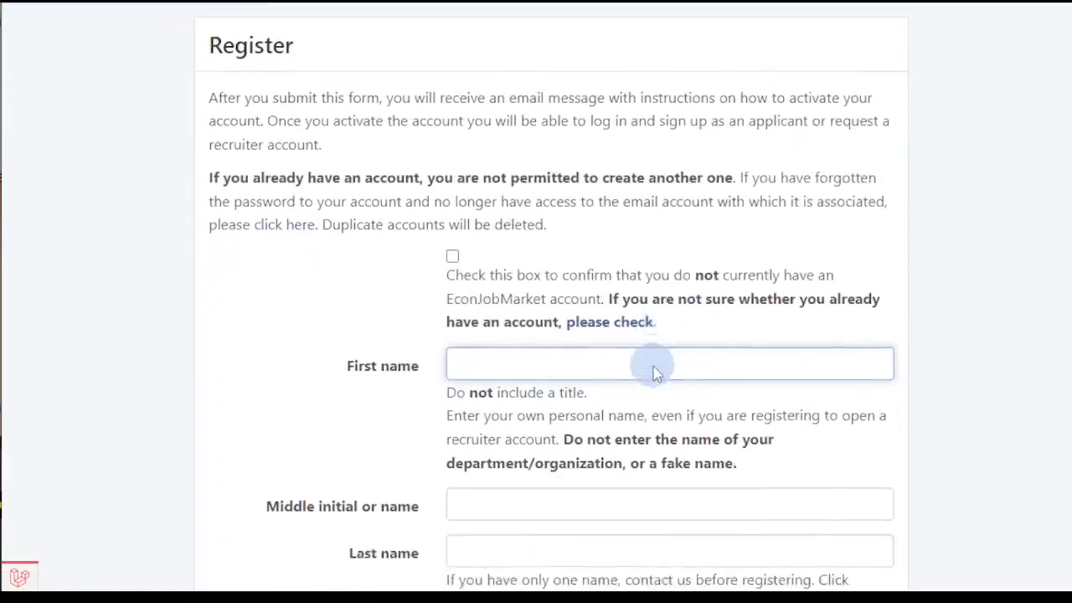
scroll(655, 367, down, 1)
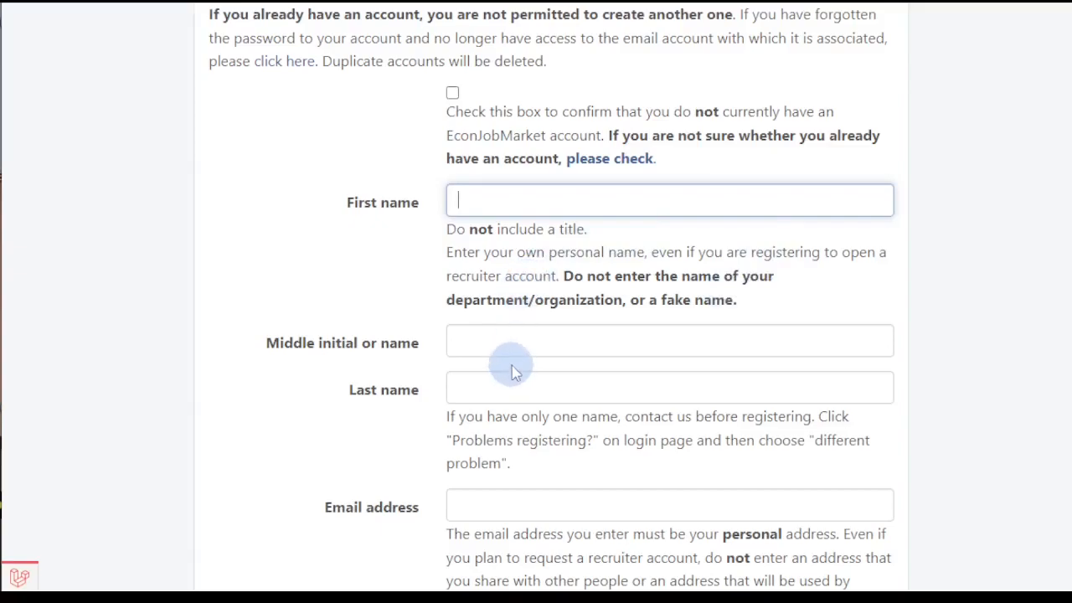
scroll(522, 441, down, 1)
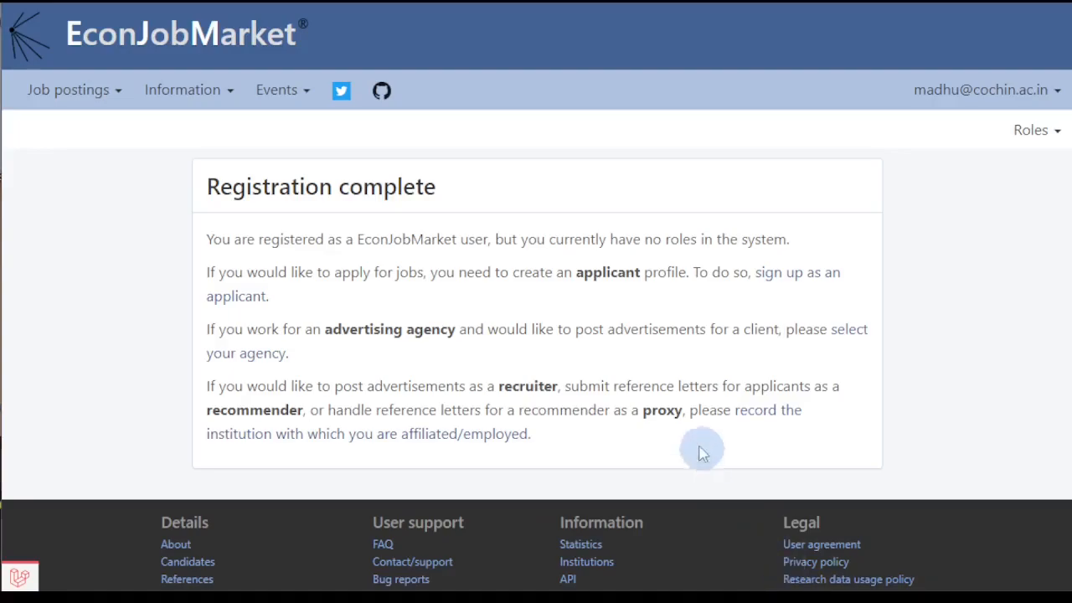
Record Cochin University as the affiliated institution in the user profile.
click(451, 450)
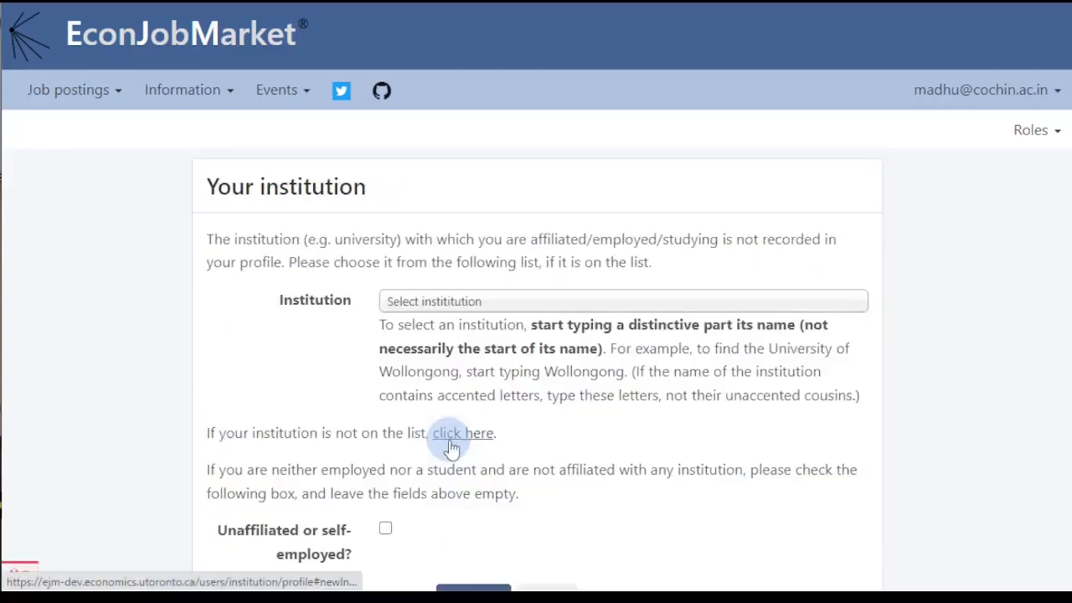
click(503, 303)
text(cos)
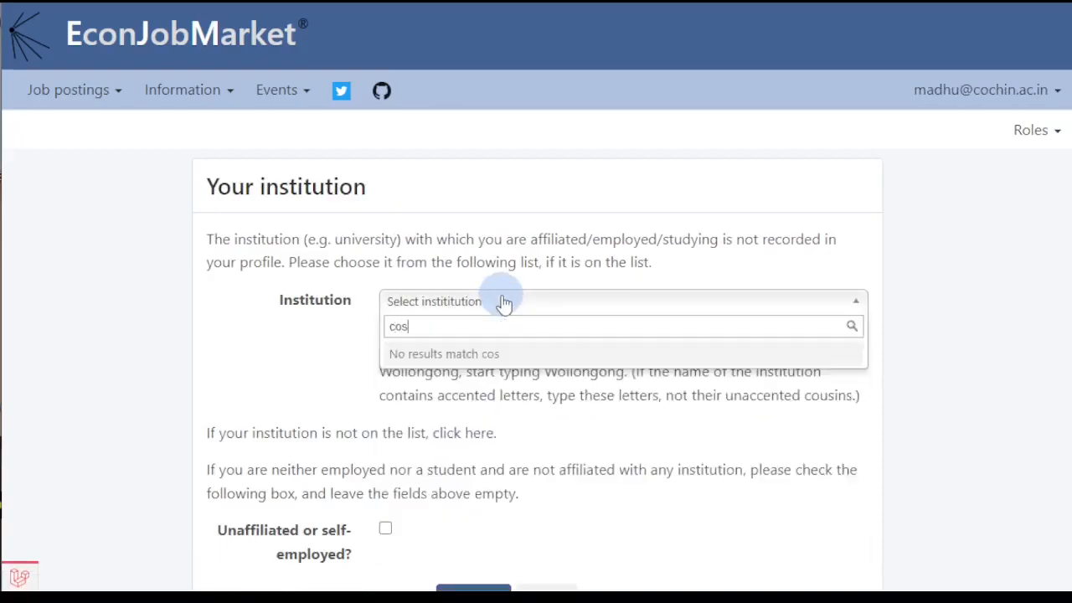
key(BackSpace)
text(ch)
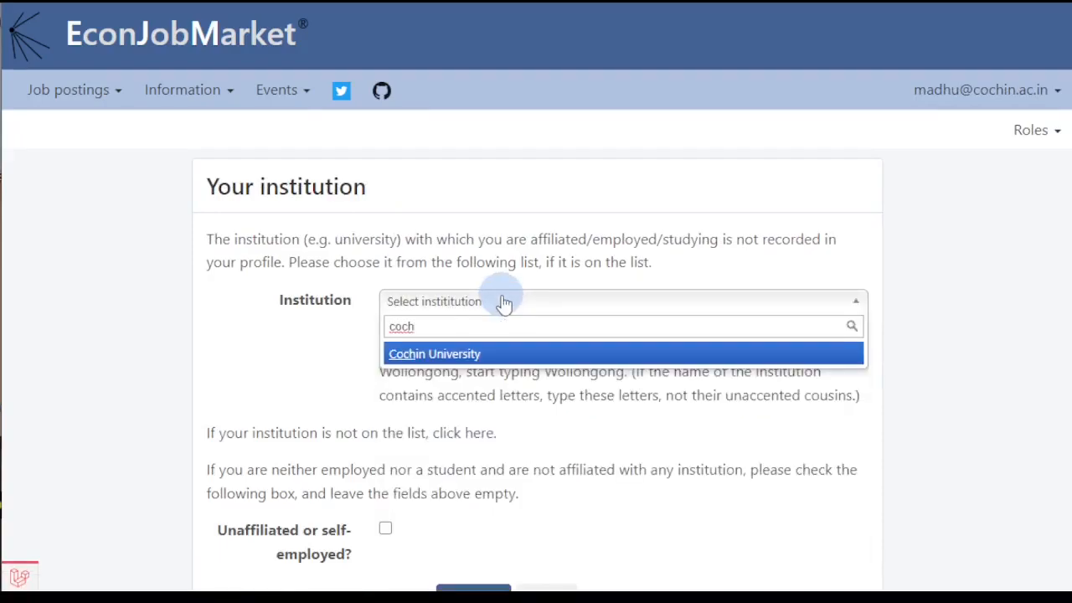
click(427, 355)
scroll(452, 469, down, 1)
click(469, 509)
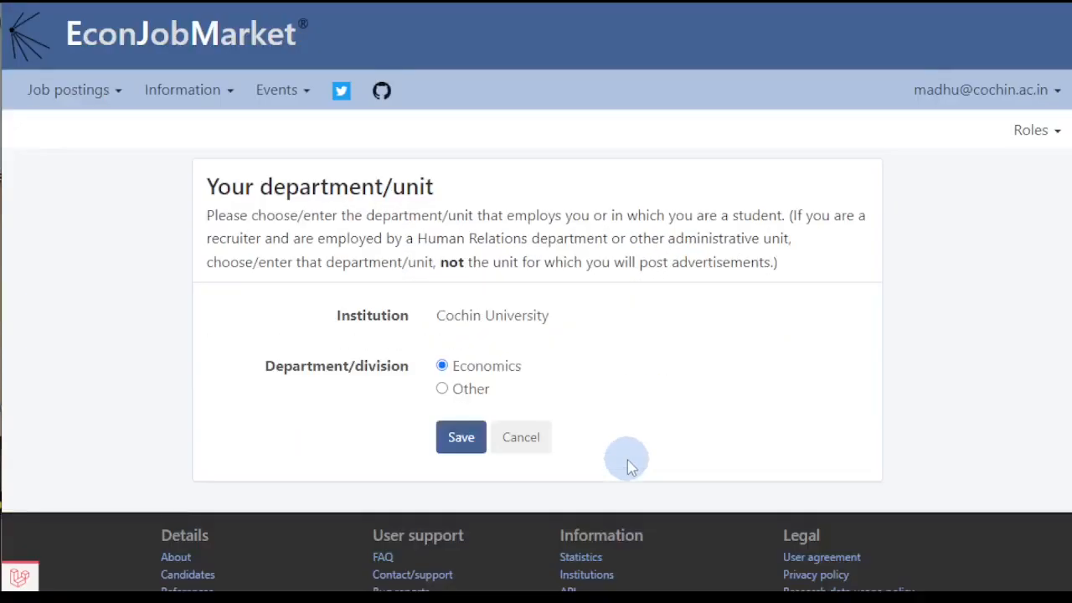
Check the Other department option, choose Economics as the department, and save it.
click(442, 392)
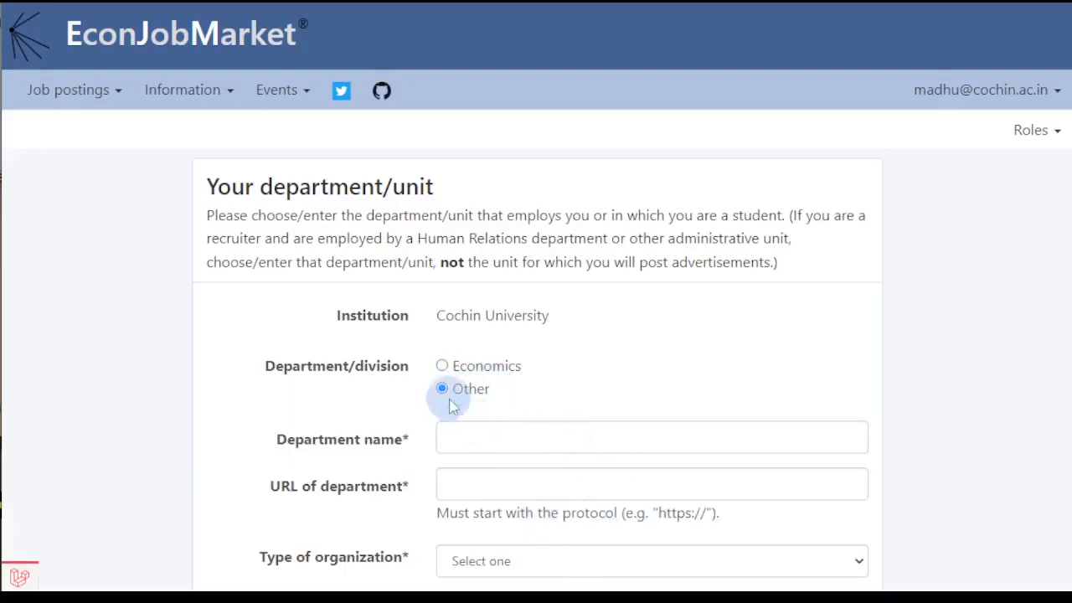
click(443, 367)
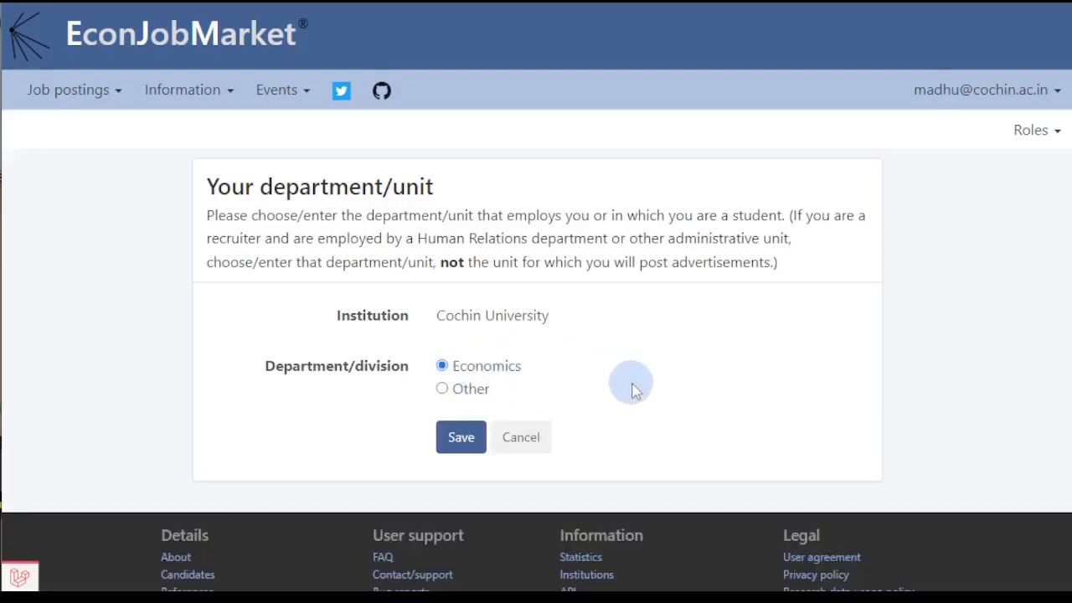
click(467, 442)
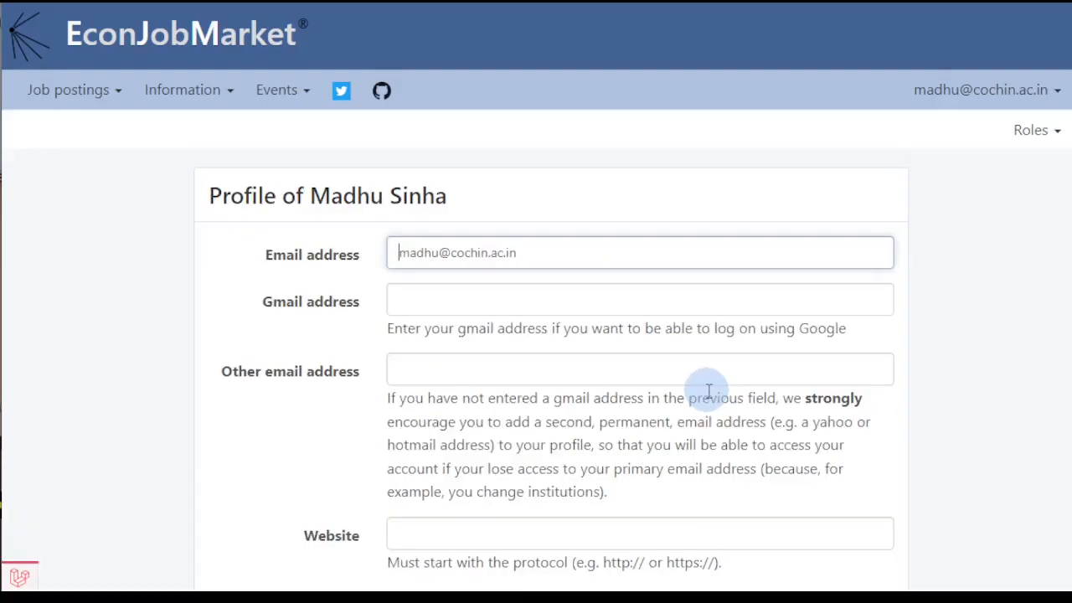
Set the profile's job type to academic staff member of educational institution, leave the password fields blank, and save the profile.
scroll(557, 373, down, 4)
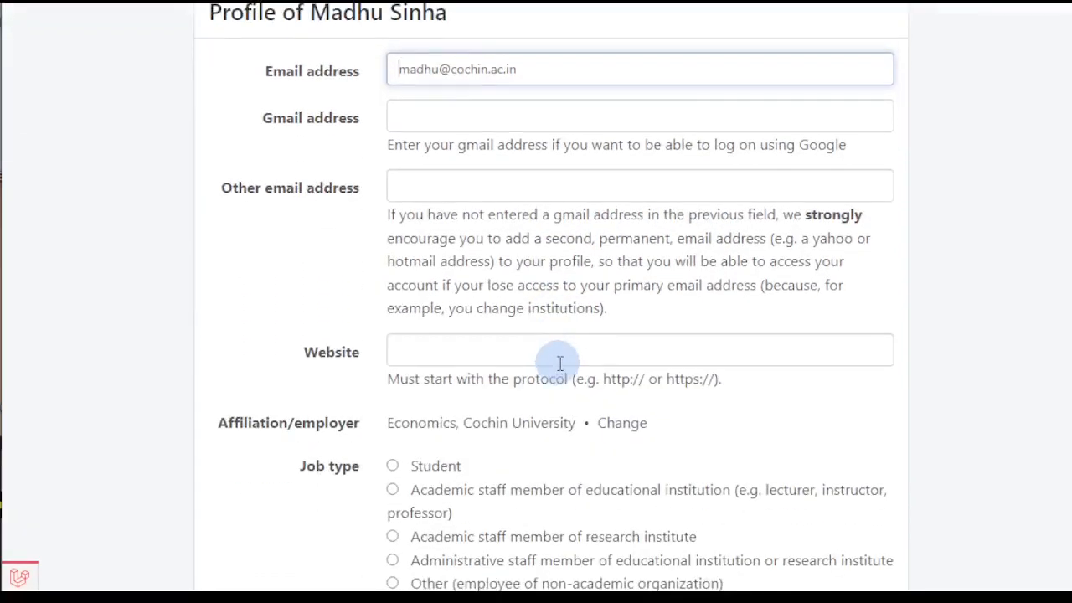
click(393, 306)
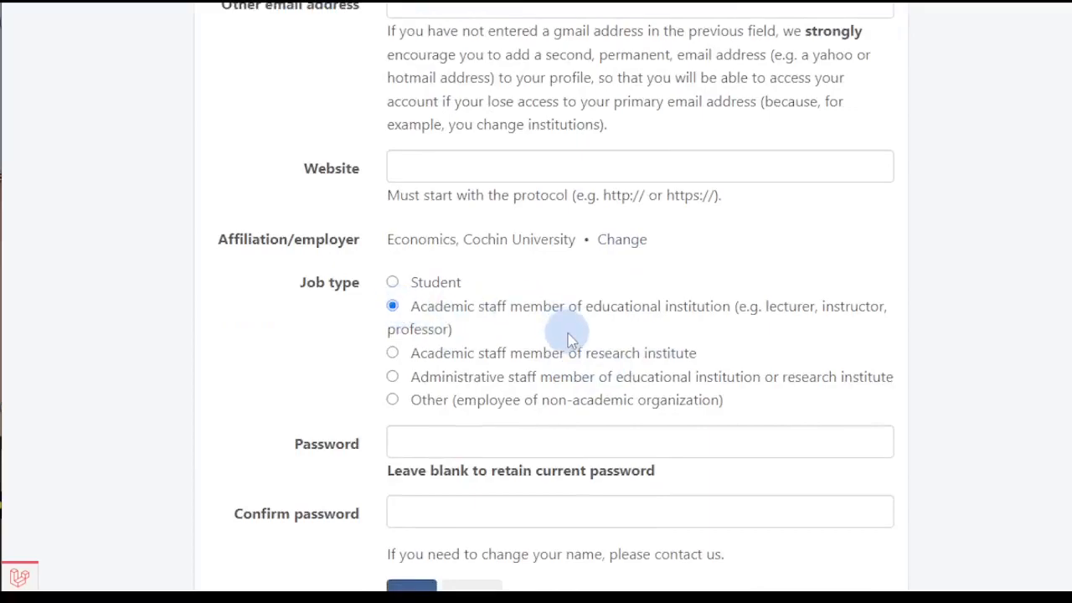
scroll(568, 339, down, 2)
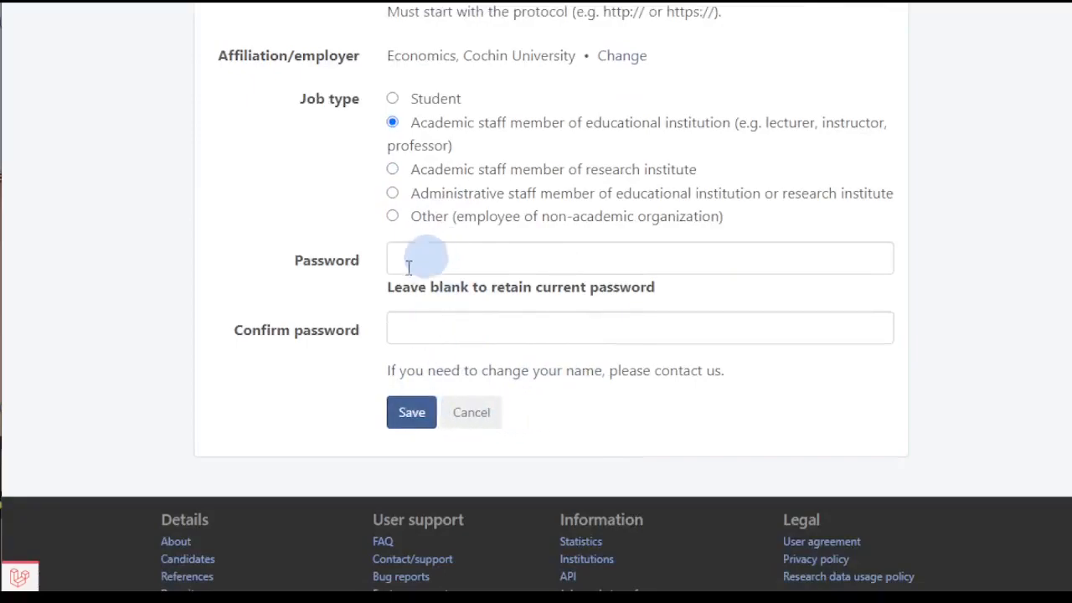
scroll(568, 364, up, 3)
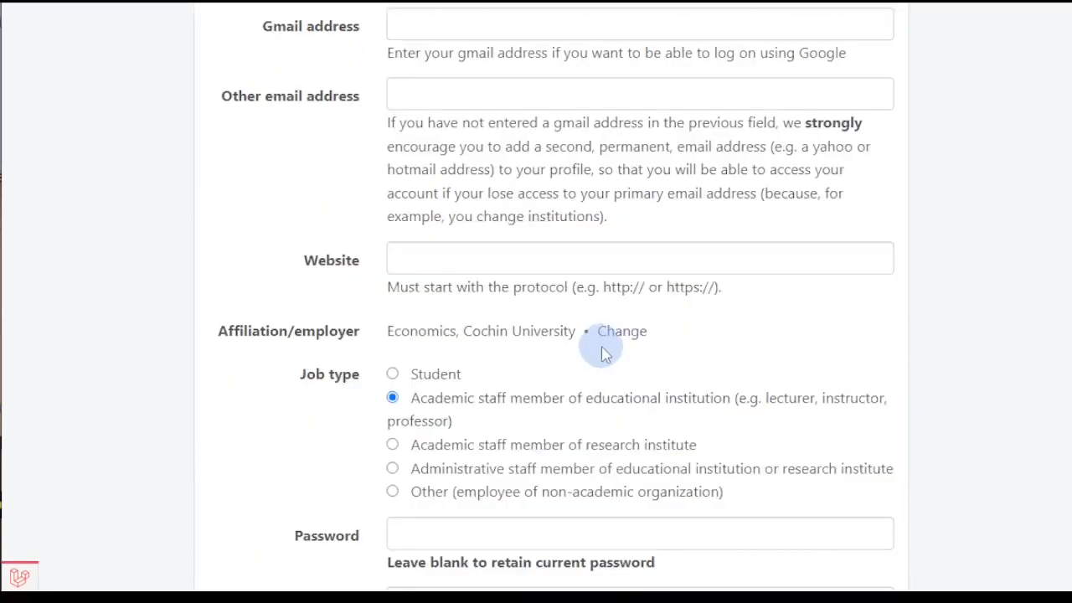
scroll(603, 352, up, 1)
scroll(614, 327, down, 5)
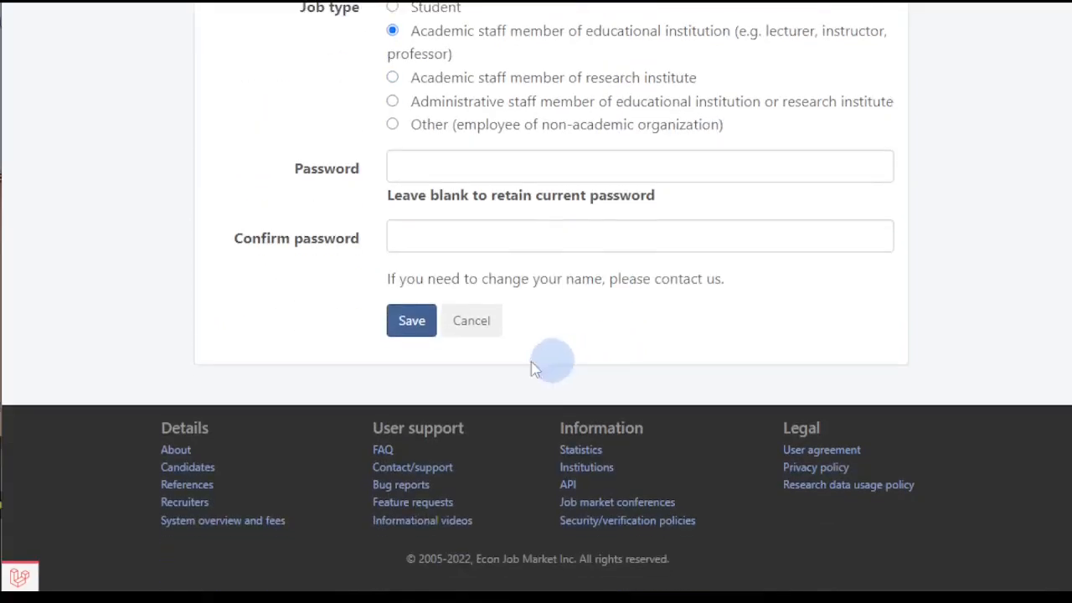
click(427, 331)
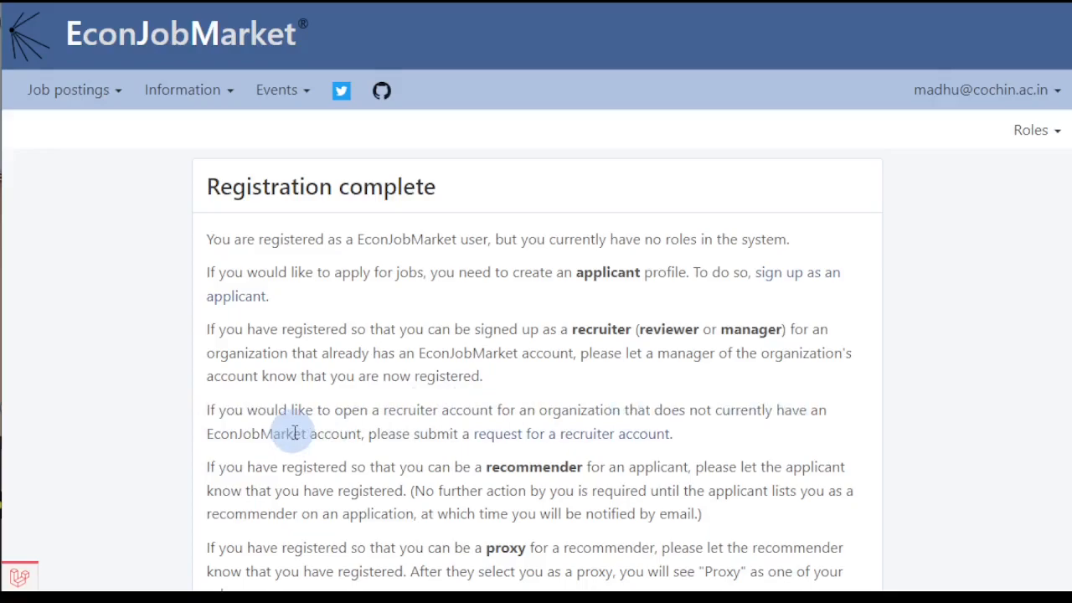
Start a recruiter account request for posting advertisements on behalf of Economics, Cochin University.
click(566, 444)
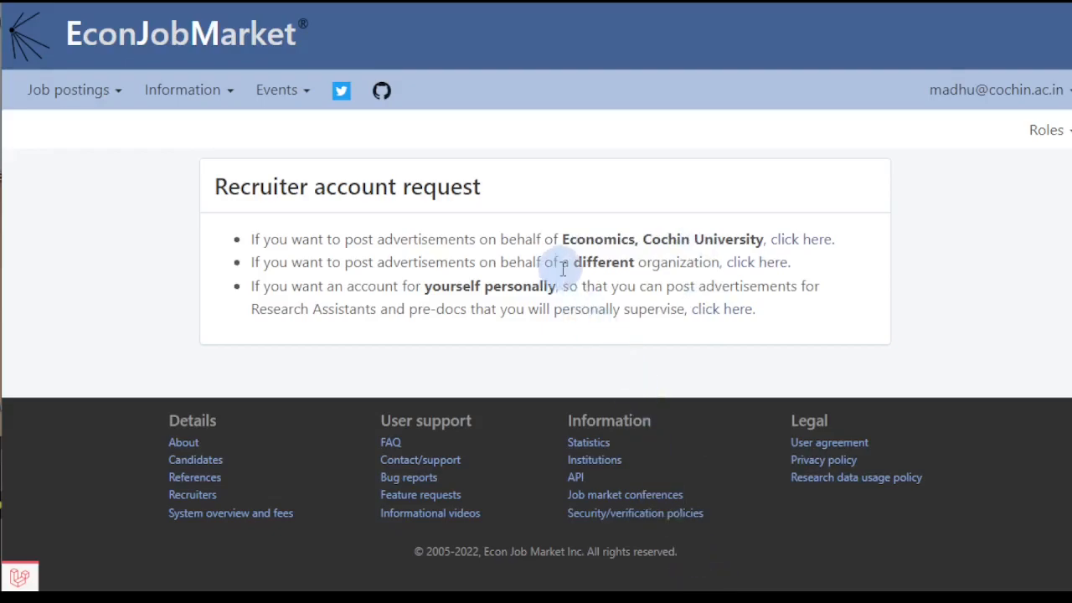
click(762, 272)
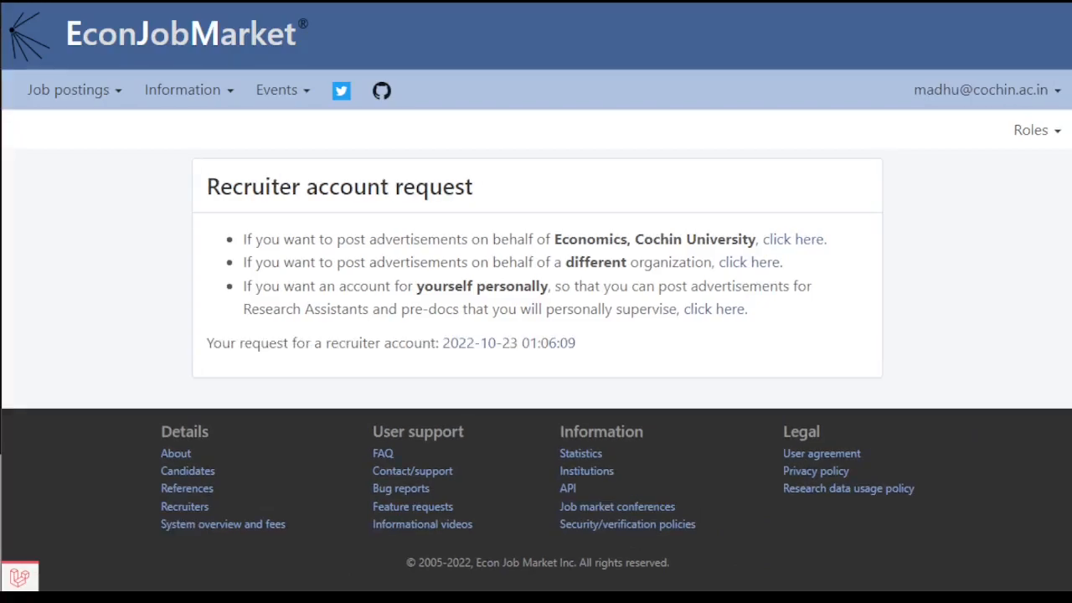
click(796, 242)
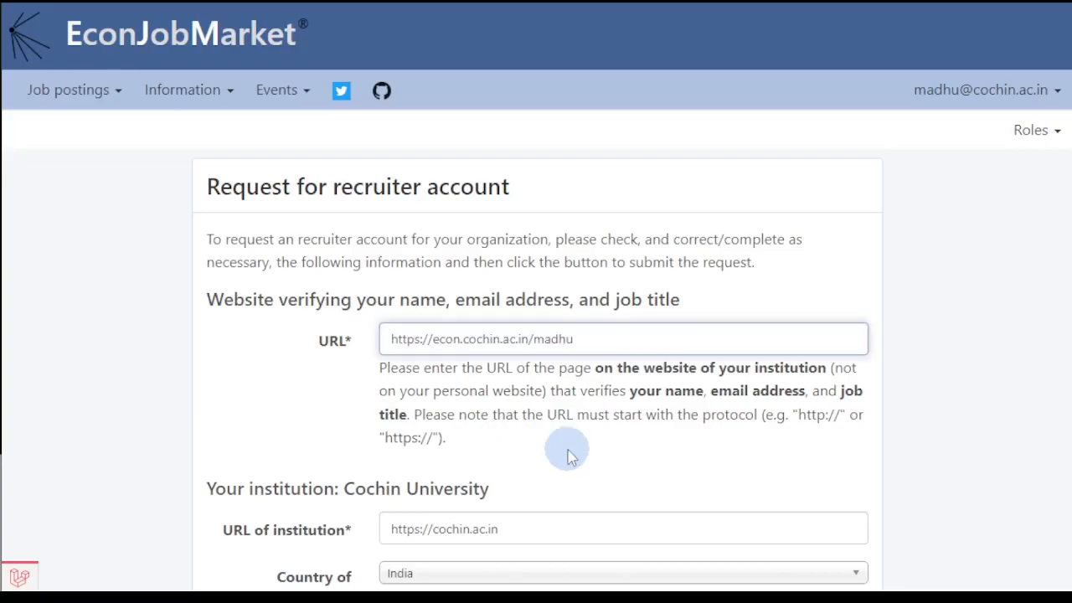
Submit the recruiter account request with its verification, institution and department details, and open the submitted request.
scroll(571, 455, down, 3)
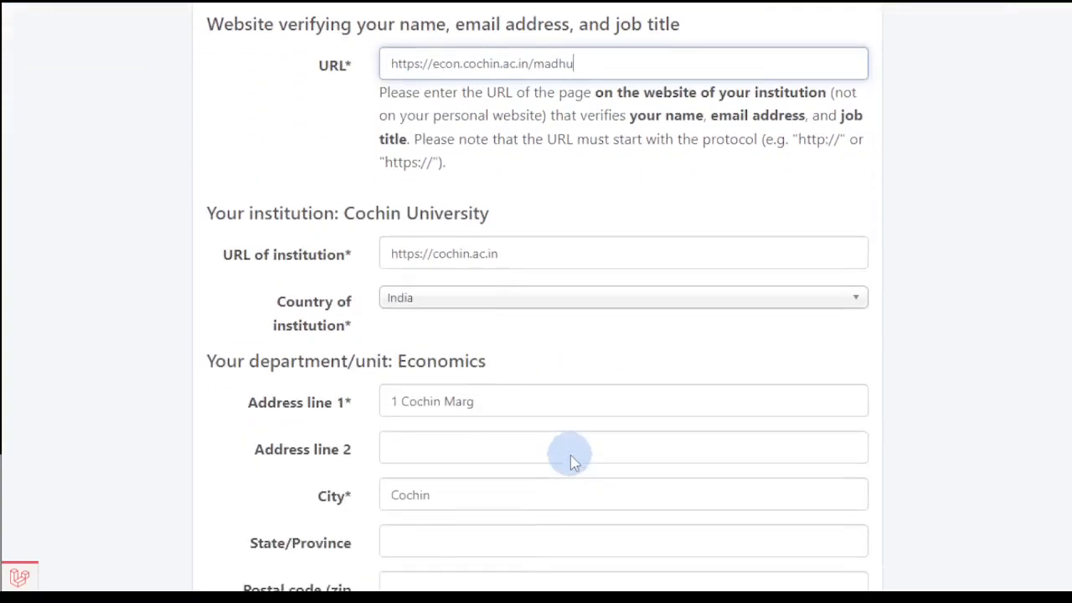
scroll(570, 454, down, 1)
scroll(572, 456, down, 1)
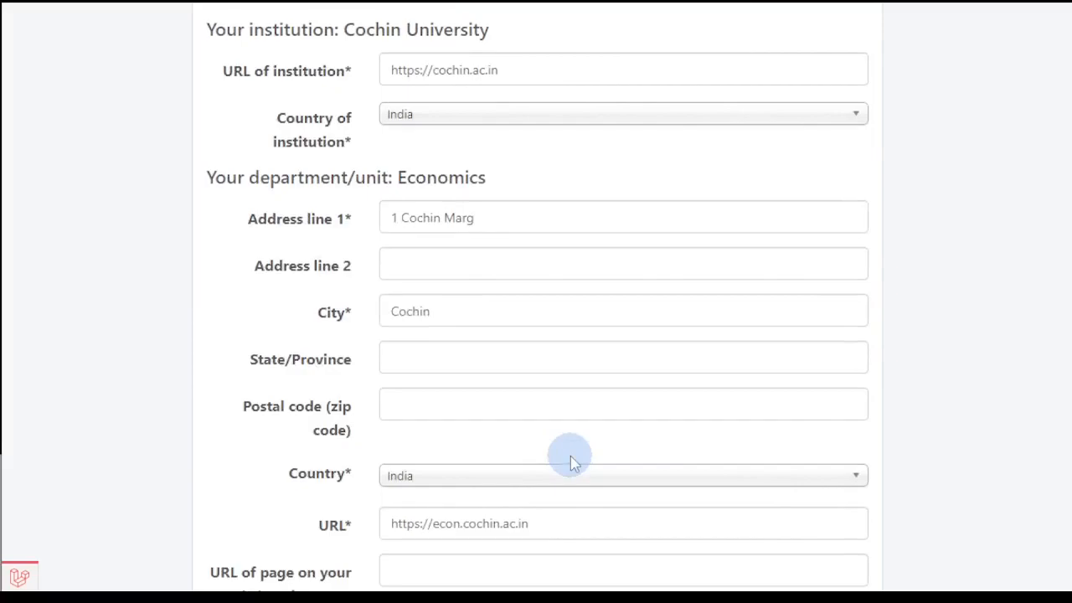
scroll(572, 454, down, 4)
click(449, 333)
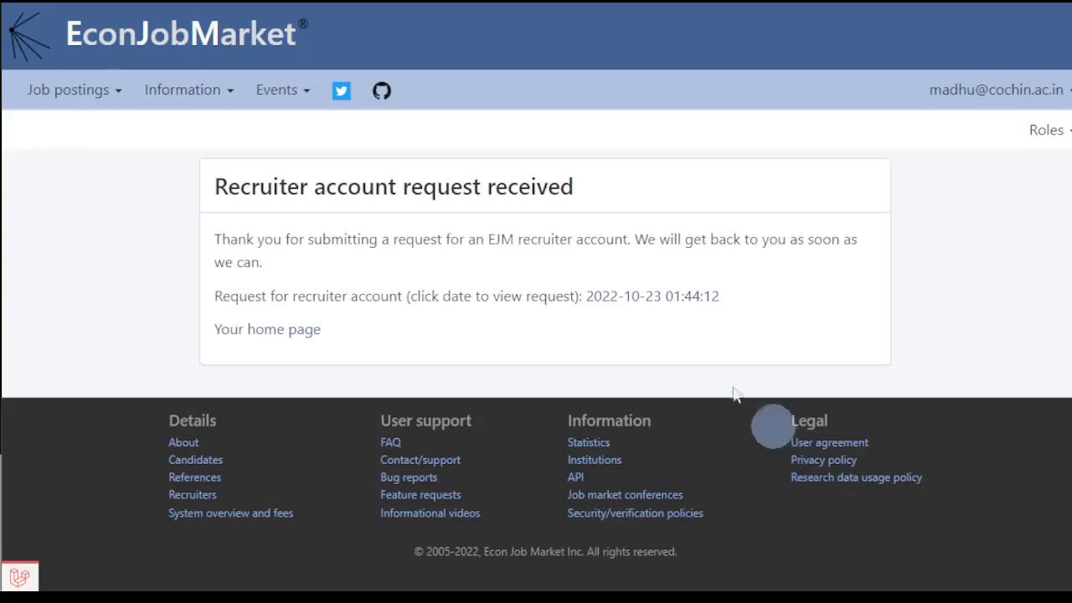
click(651, 310)
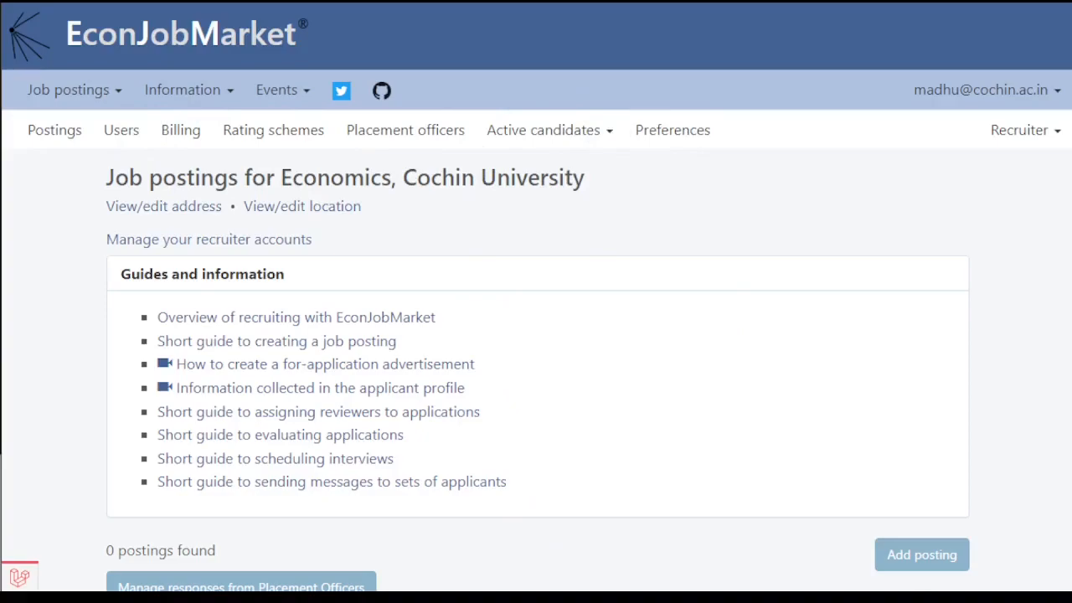
Add a job posting of type Minimal advertisement with the title "Assistant Professor, Development Economics".
click(918, 557)
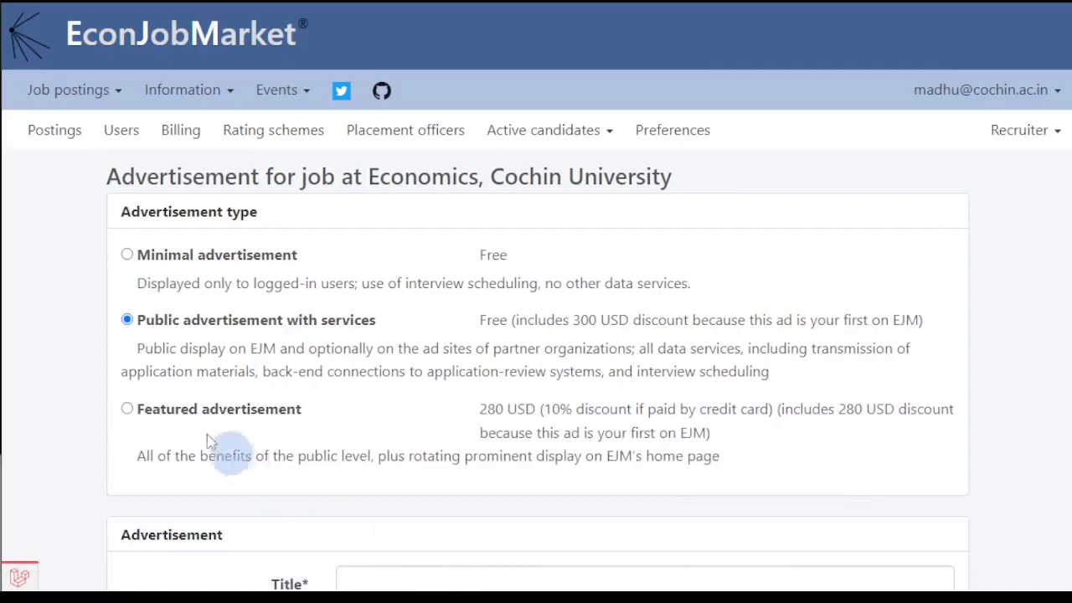
click(128, 256)
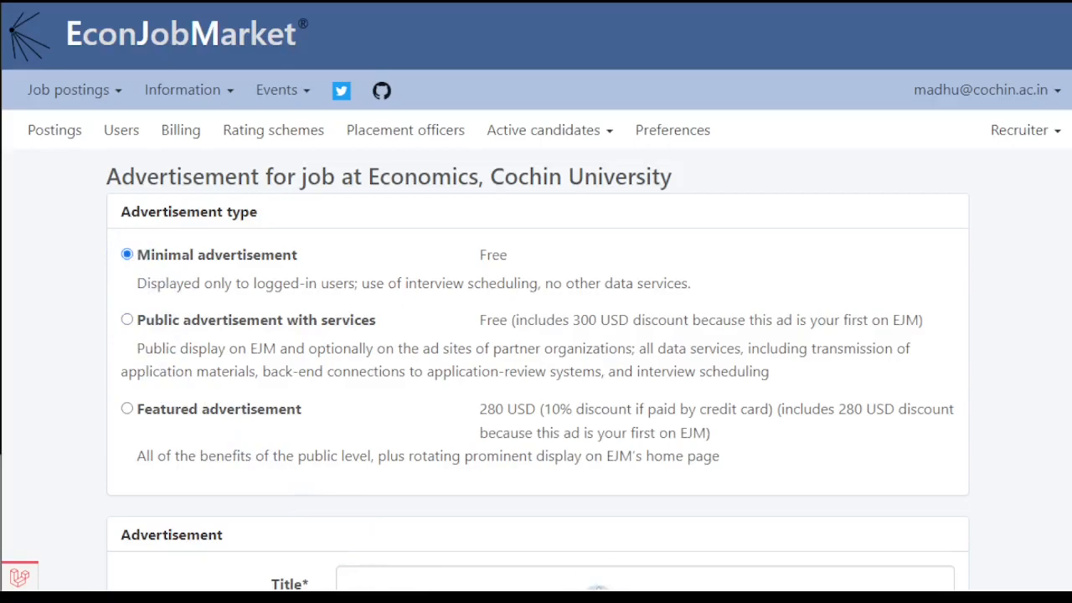
scroll(598, 545, down, 5)
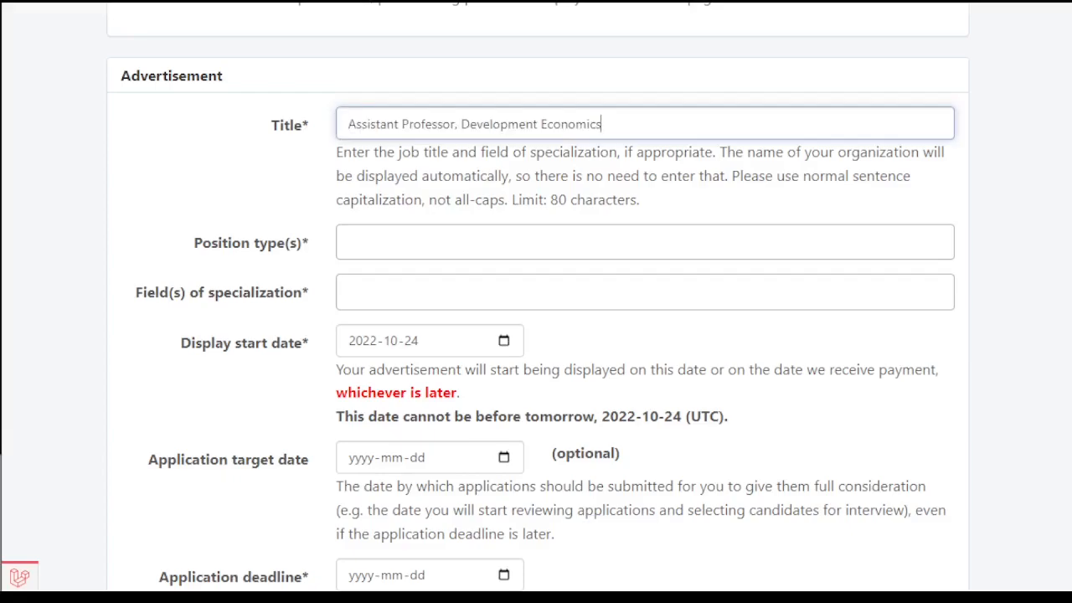
Set the position type to Assistant Professor and the field of specialization to Development; Growth.
click(369, 242)
click(381, 283)
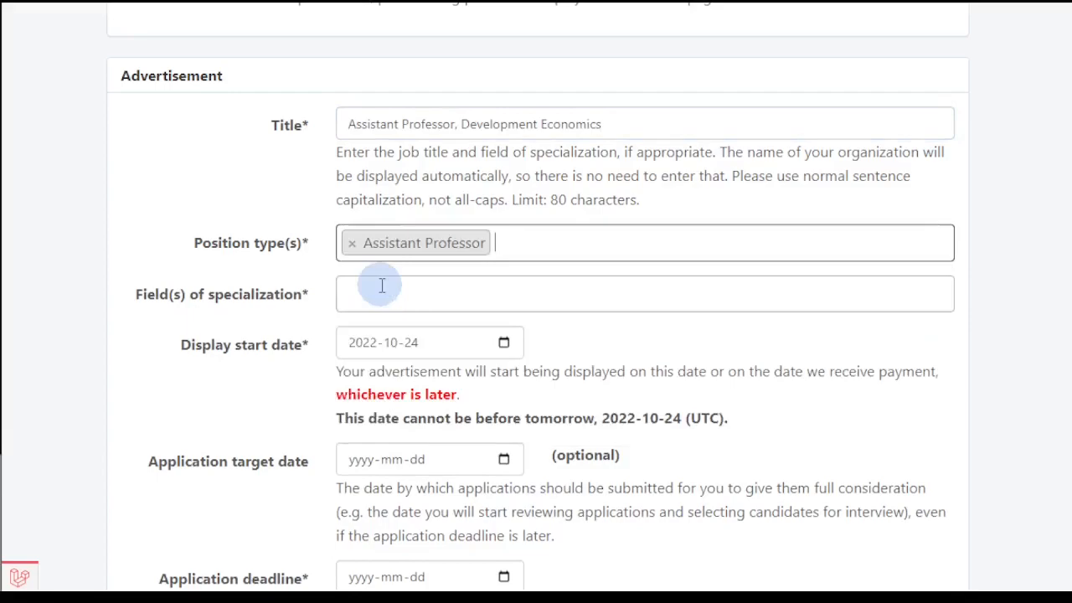
click(413, 295)
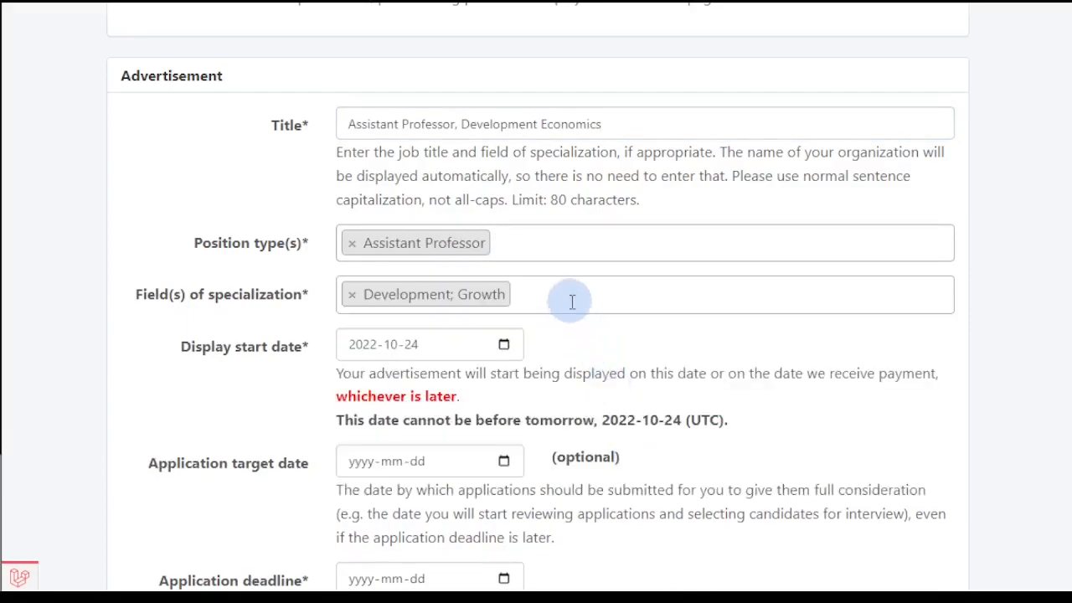
click(572, 301)
click(205, 427)
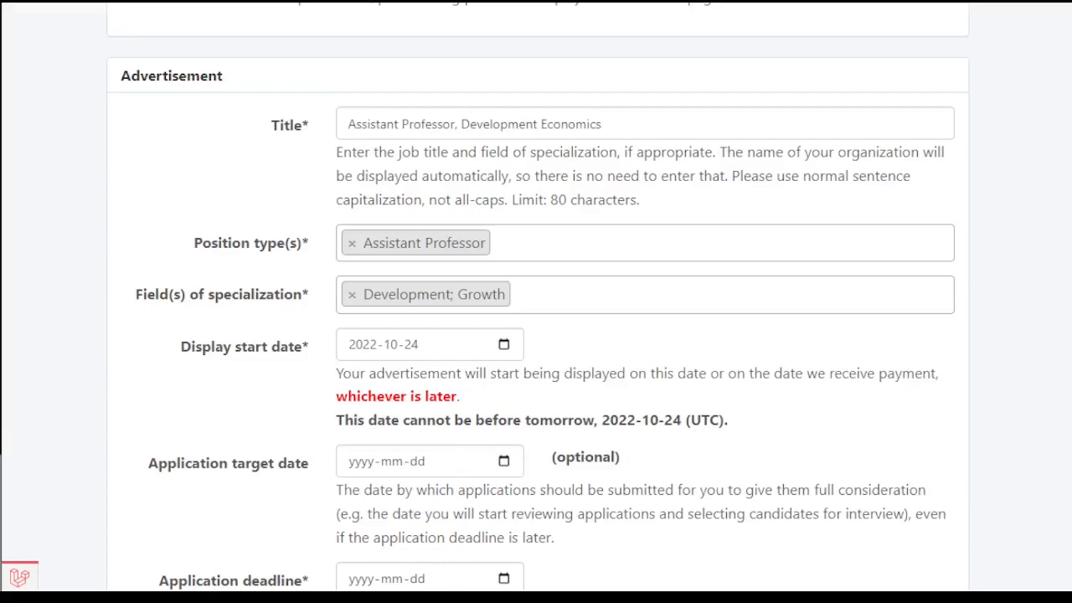
Set both the application deadline and the display end date to 2022-12-31, leaving the application target date empty.
click(349, 463)
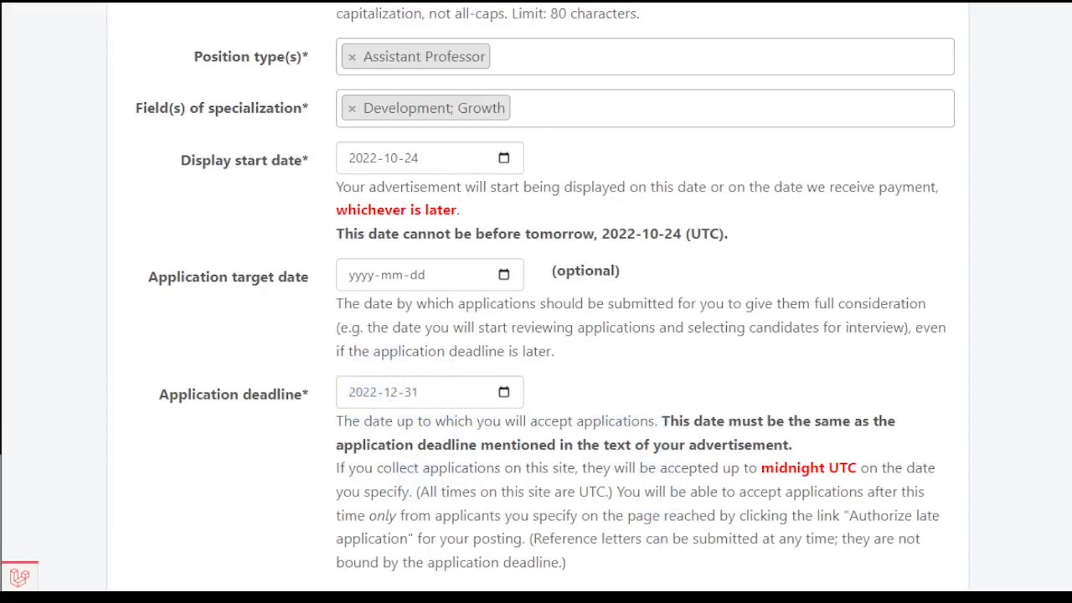
scroll(622, 547, down, 1)
scroll(622, 547, down, 6)
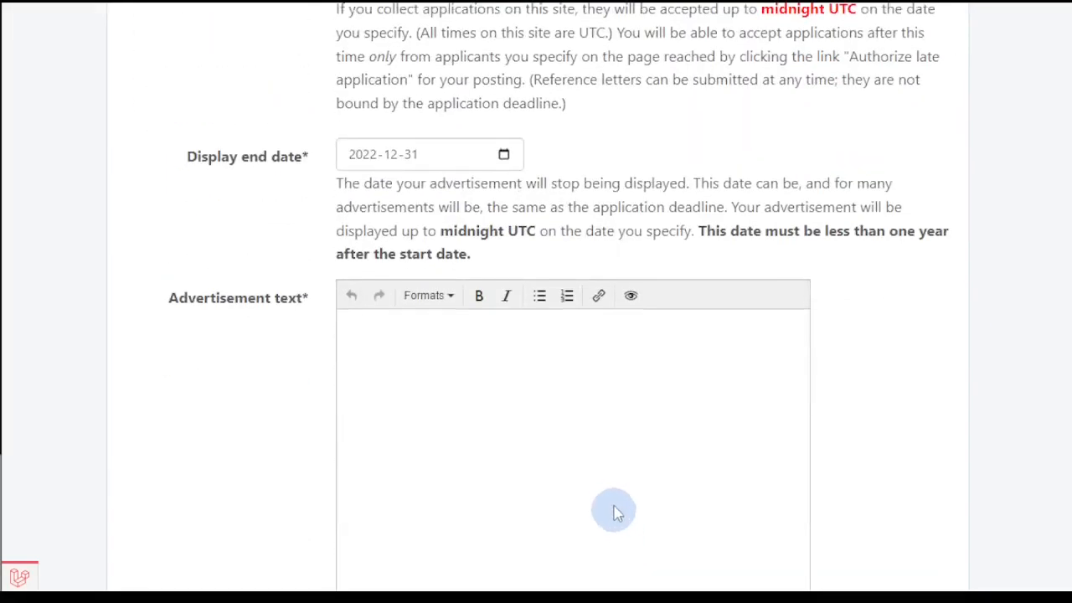
Write the advertisement text for Cochin University's Assistant Professor opening in Development Economics, beginning September 1, 2023, with a December 31, 2022 deadline.
scroll(609, 492, down, 1)
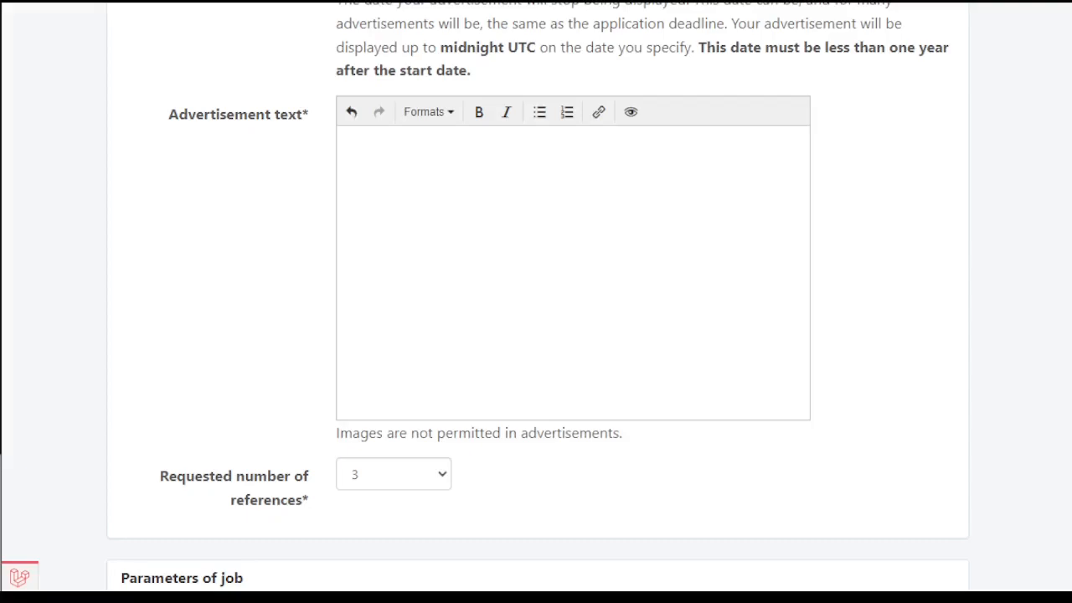
scroll(536, 302, up, 1)
click(503, 361)
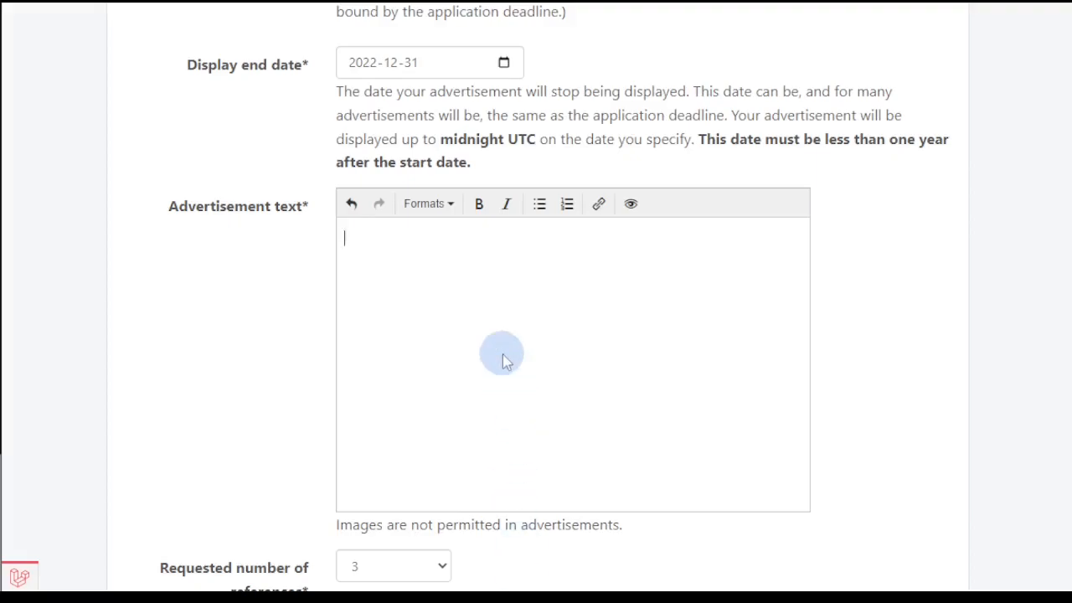
text(The Cochin University Department of Economics anticipates filling an opening at the rank of Assistant Professor beginning September 1, 2023. The primary focus of the search is in Development Economics. Duties include teaching, research, and advising graduate students. Applicants must hold a Ph.D. by the start date.  Salary will be competitive. The application deadline is December 31, 2022. Primary considerations for all faculty positions will be an outstanding research record, excellent recommendations, and teaching ability. Candidates who, through their research, teaching and service, will contribute to the diversity and excellence of the academic community are encouraged to apply.)
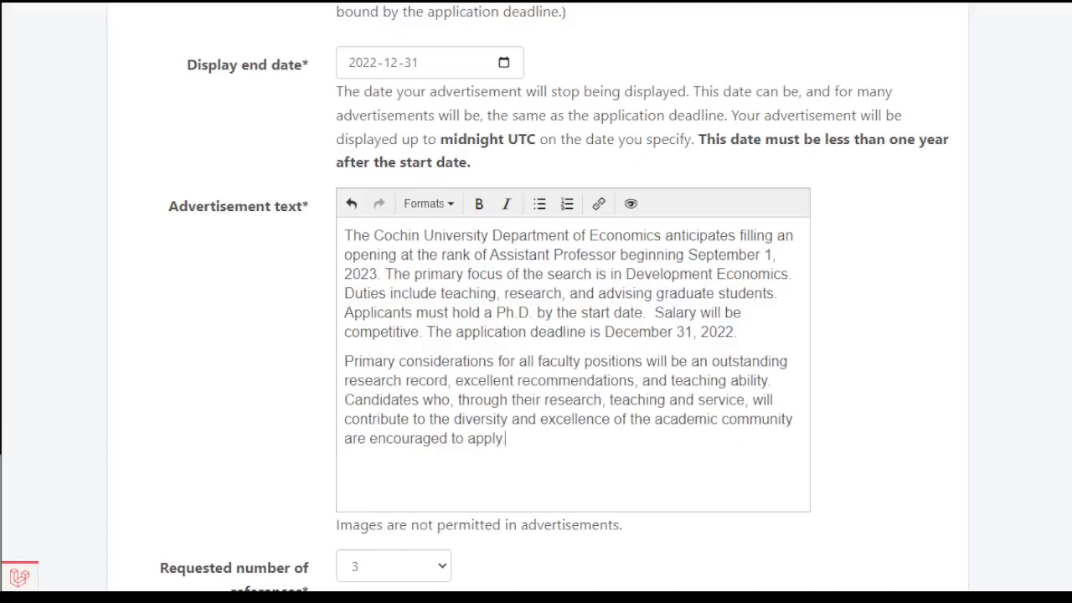
Set the start date for the job to 2024-07-01.
scroll(762, 475, down, 2)
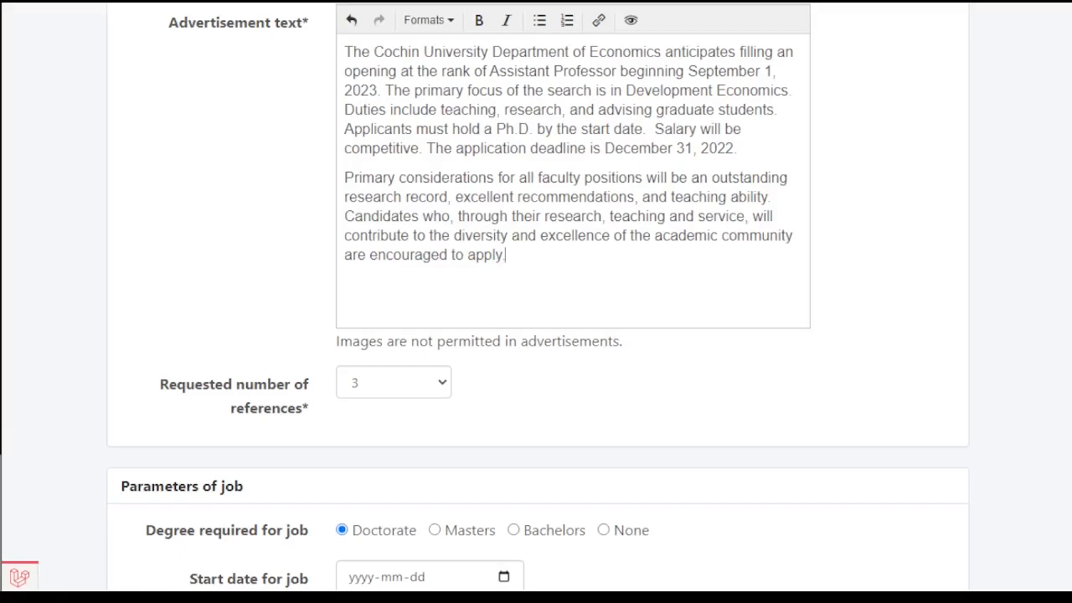
scroll(653, 445, down, 3)
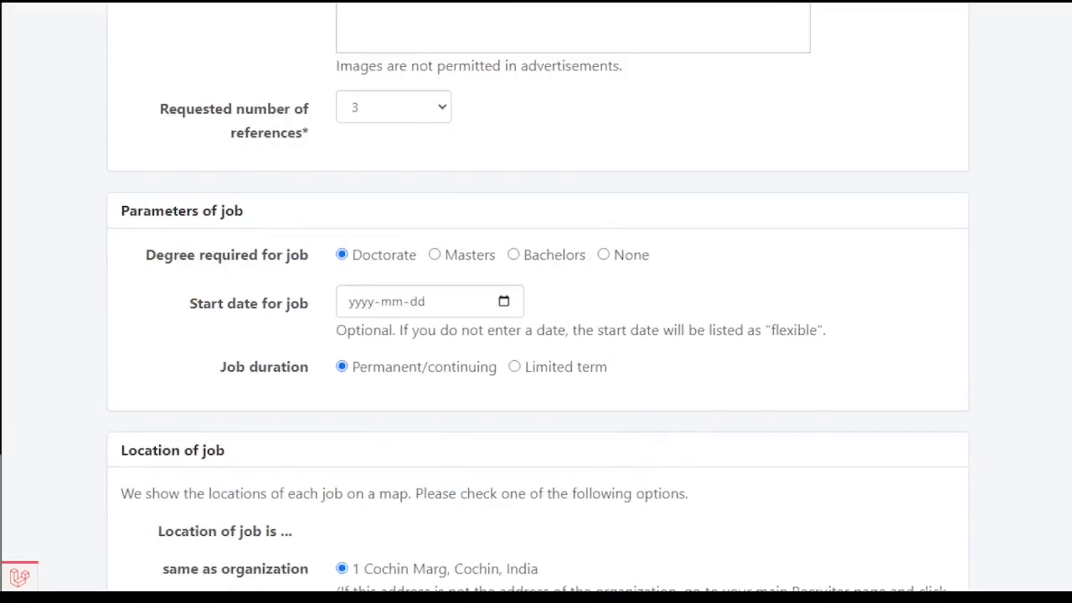
click(355, 302)
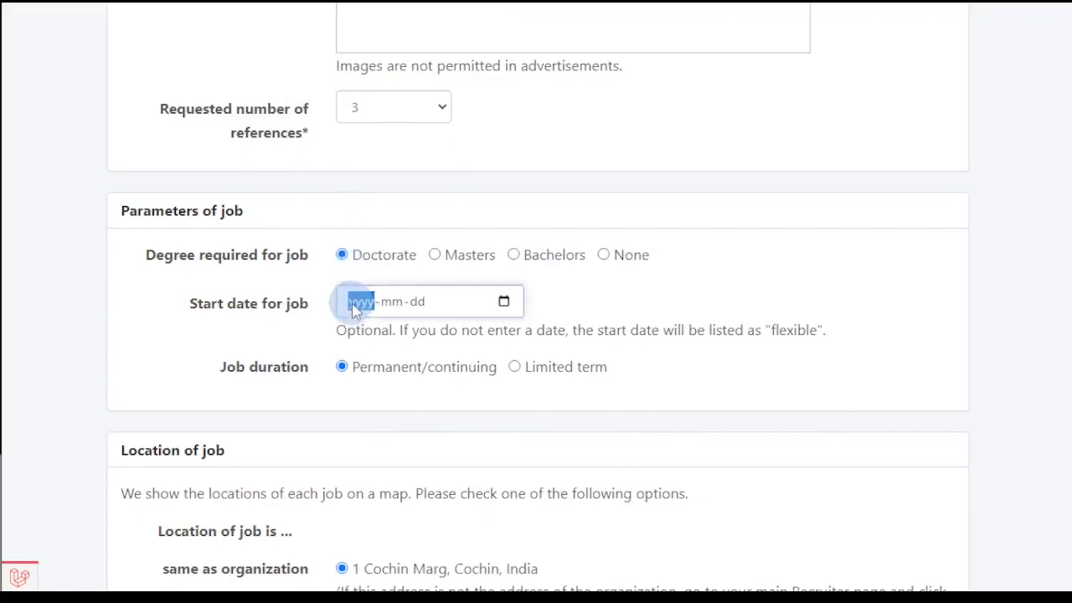
text(20240701)
Try the Nothing option for collecting applications and switch back to having EconJobMarket handle the entire application process.
scroll(611, 452, down, 2)
scroll(610, 453, down, 5)
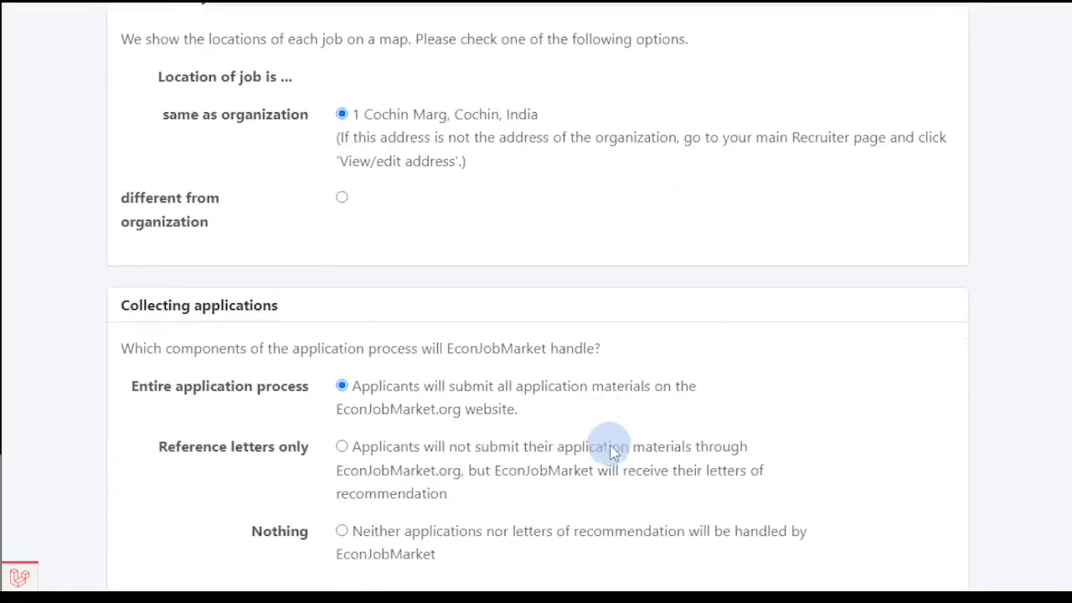
scroll(651, 428, up, 2)
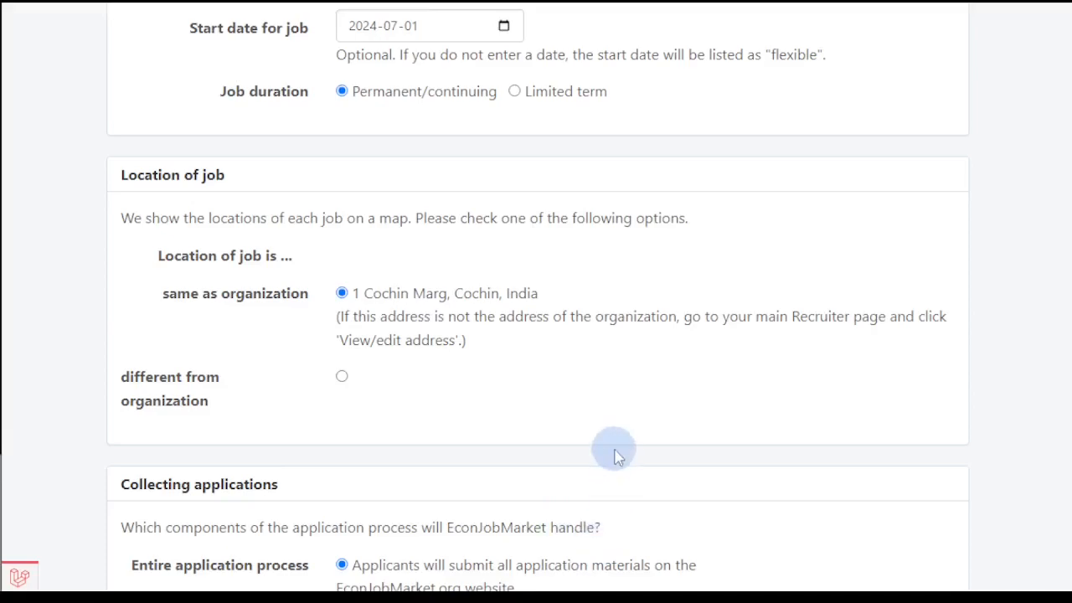
scroll(617, 452, down, 4)
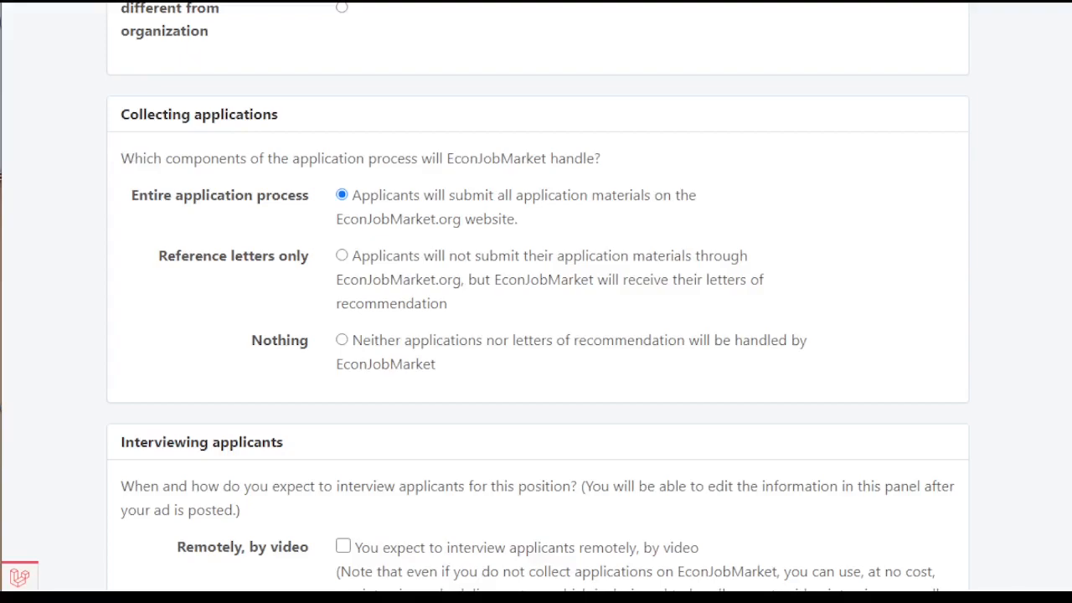
scroll(537, 302, up, 1)
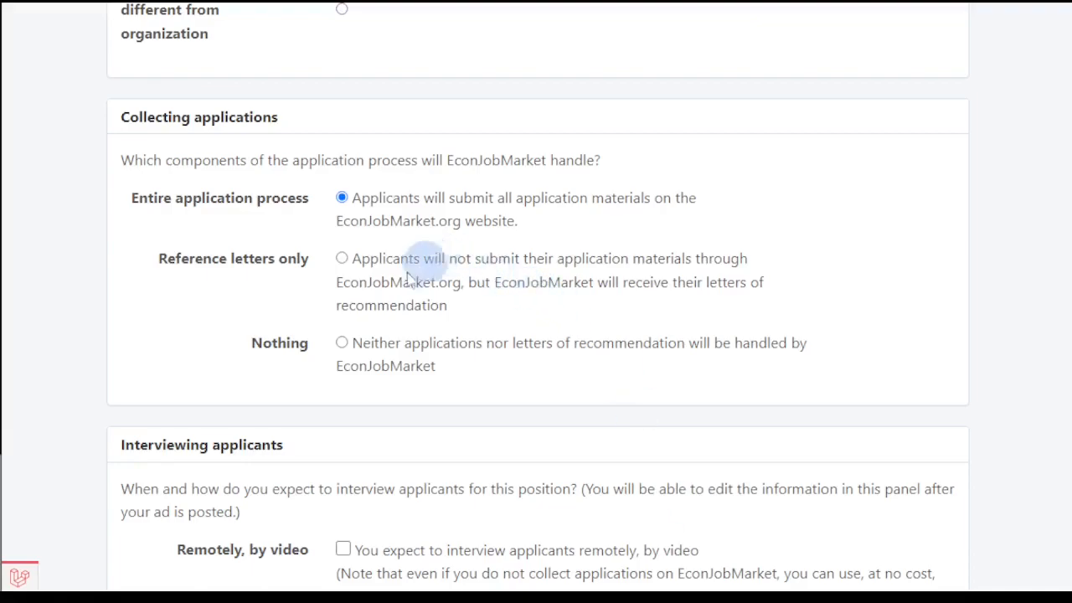
click(342, 345)
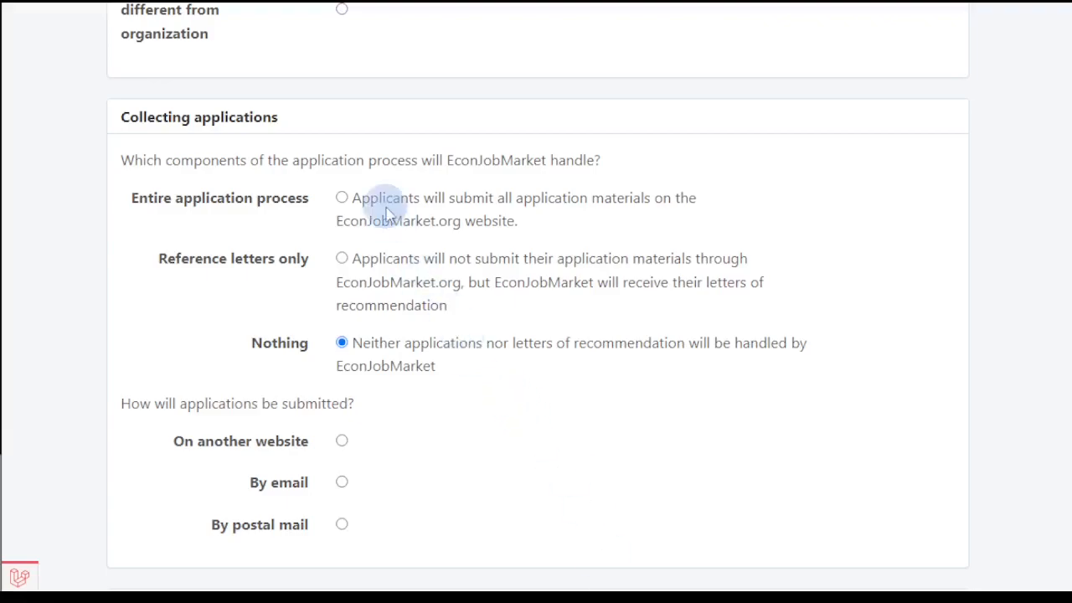
click(342, 198)
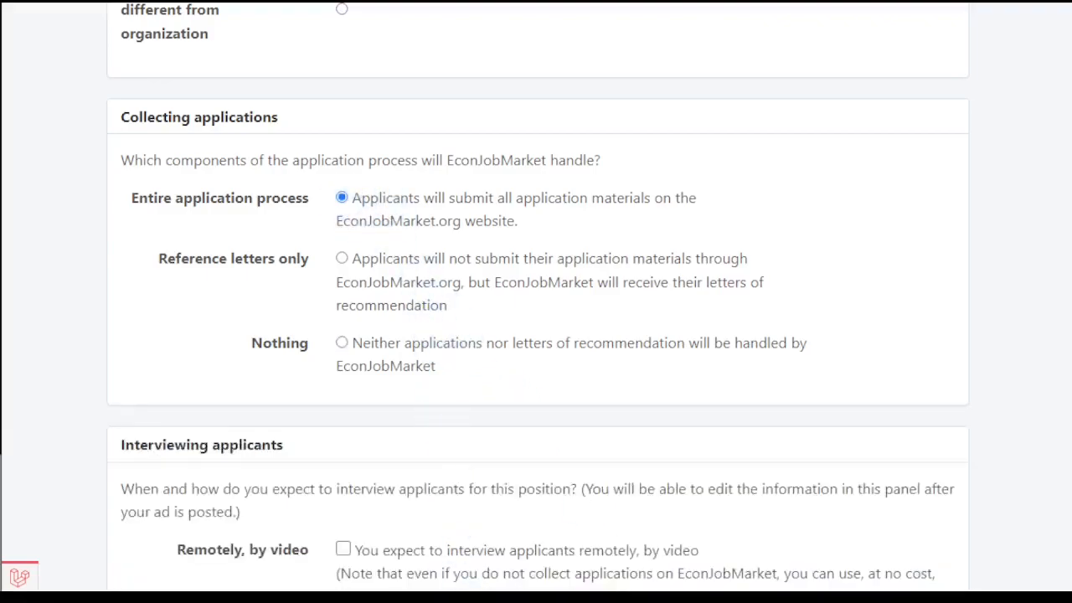
Indicate that applicants are interviewed remotely by video, with an estimated start of January 2023.
scroll(536, 302, down, 2)
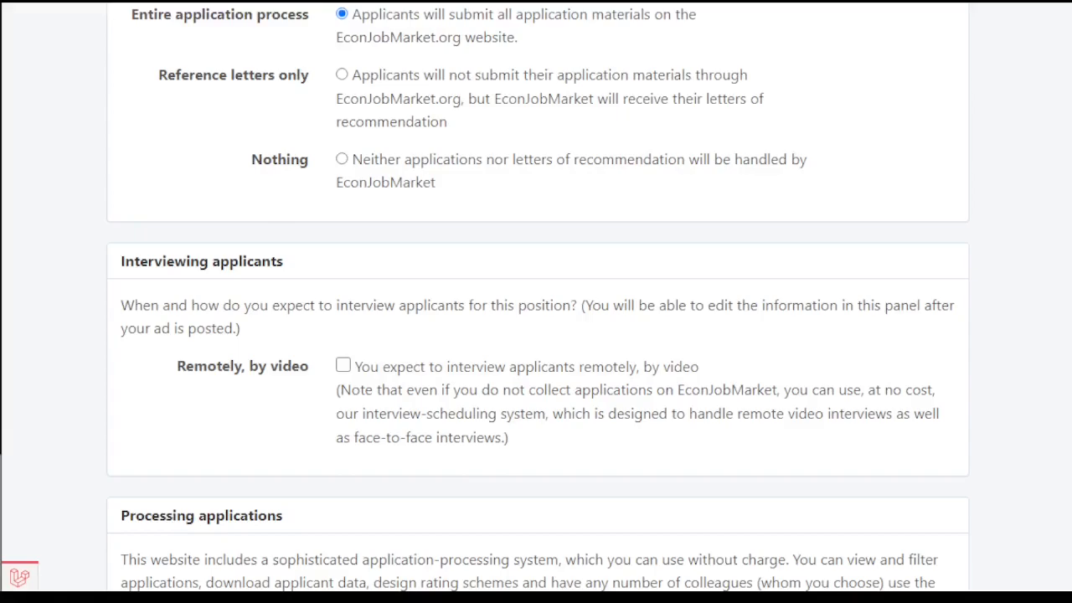
click(344, 365)
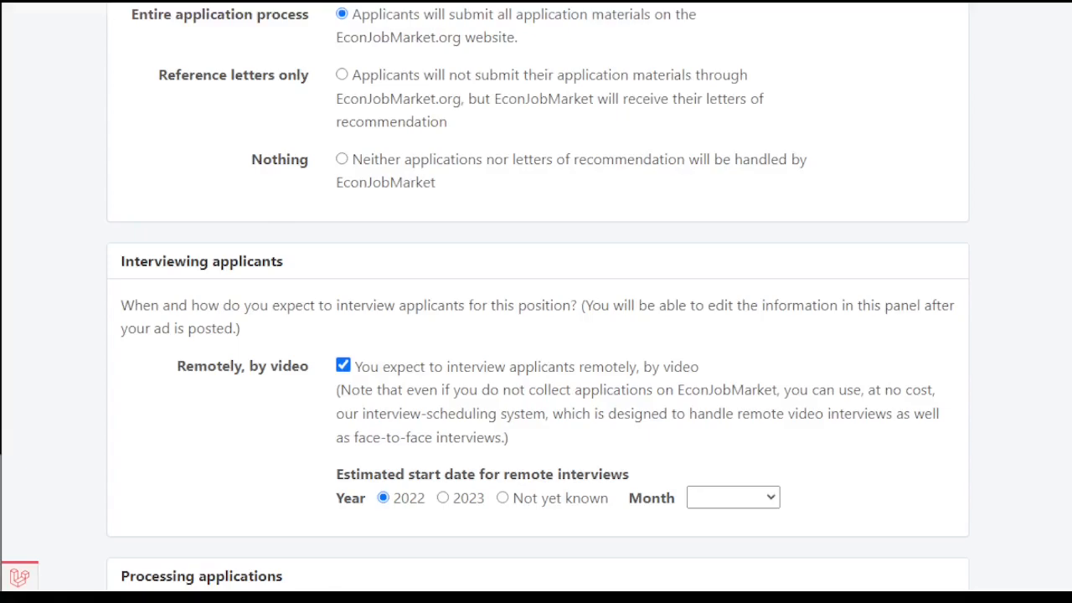
click(730, 498)
click(717, 539)
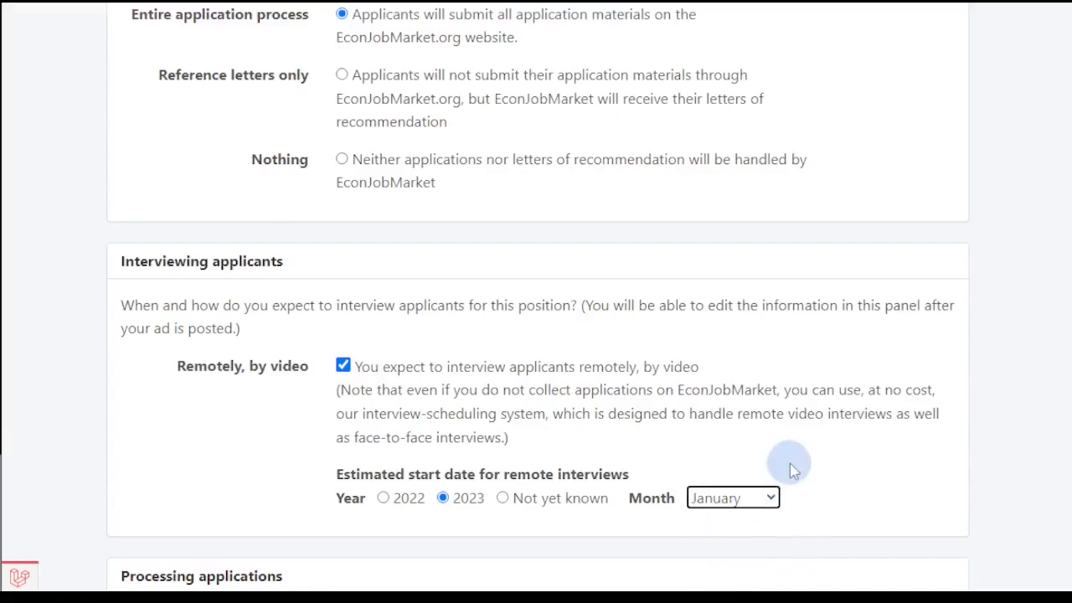
Keep EconJobMarket for processing applications and continue with the prepared template requiring a cover letter, c.v., and job market paper.
scroll(790, 463, down, 5)
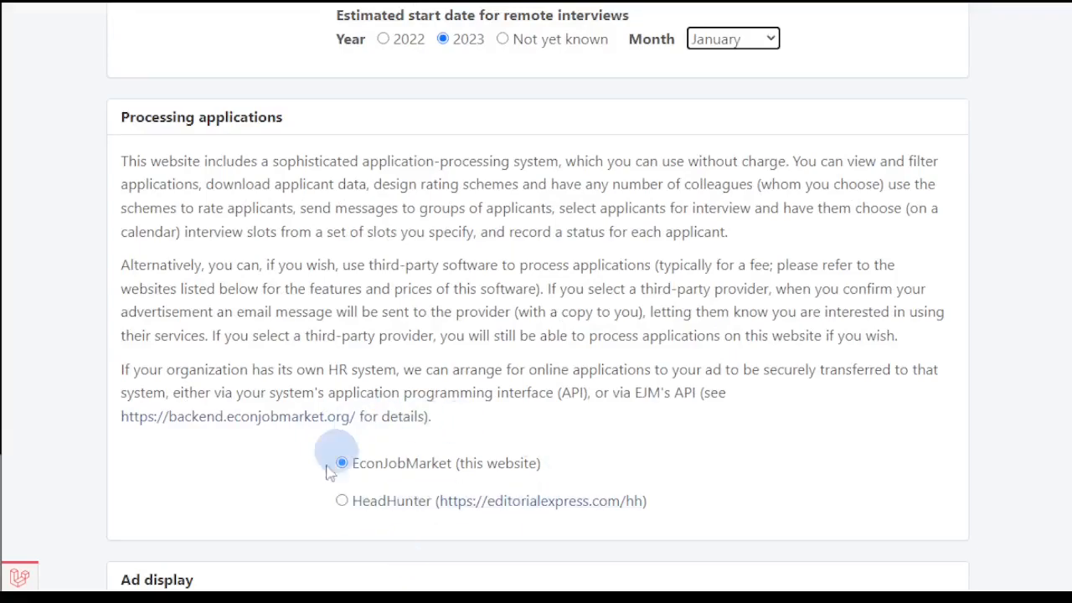
scroll(665, 466, down, 4)
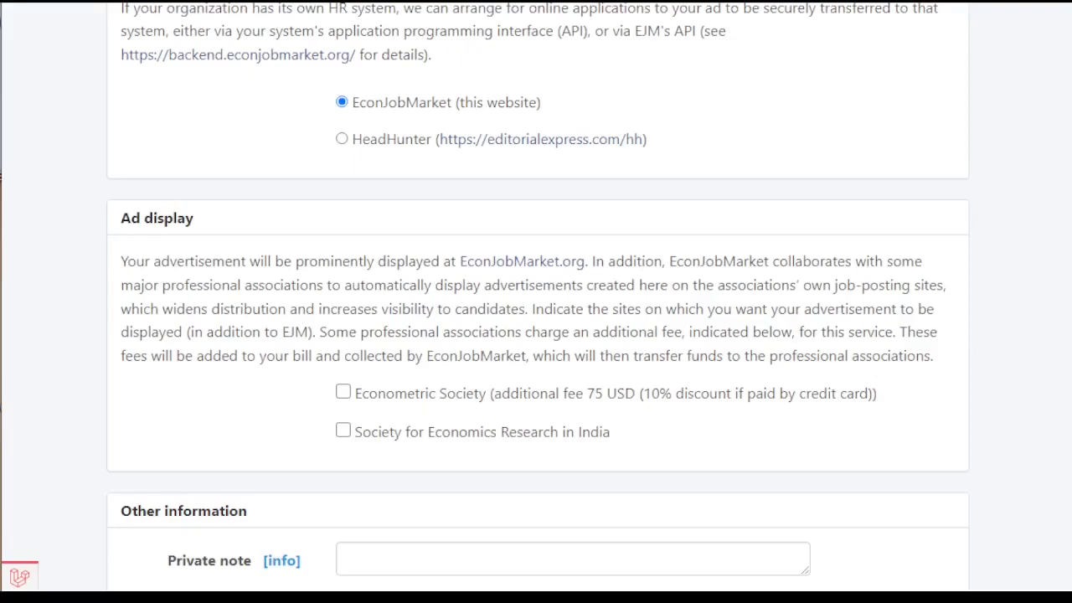
click(344, 431)
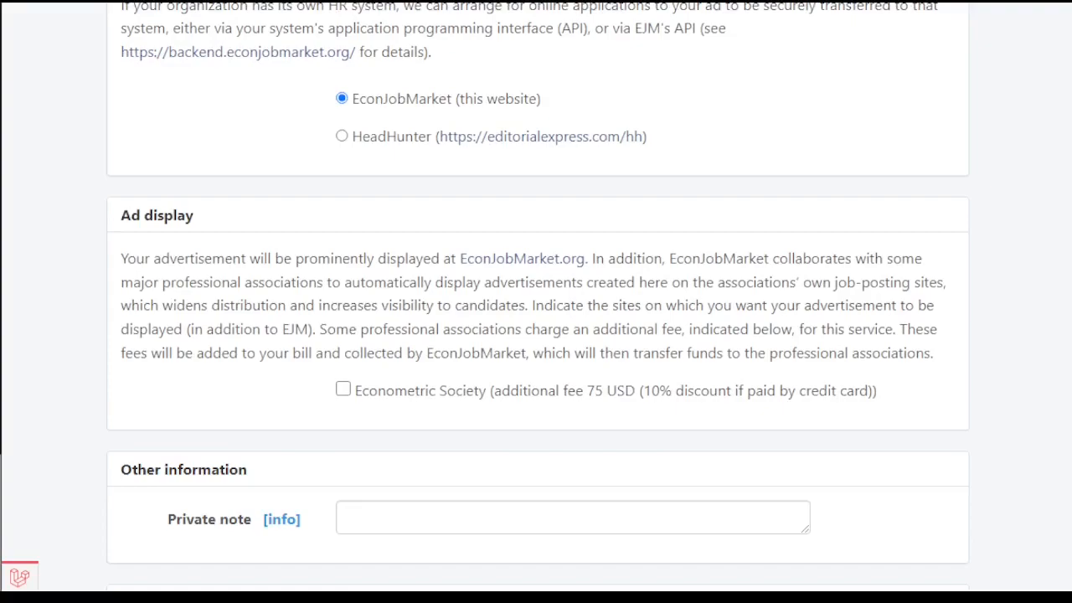
scroll(635, 502, down, 2)
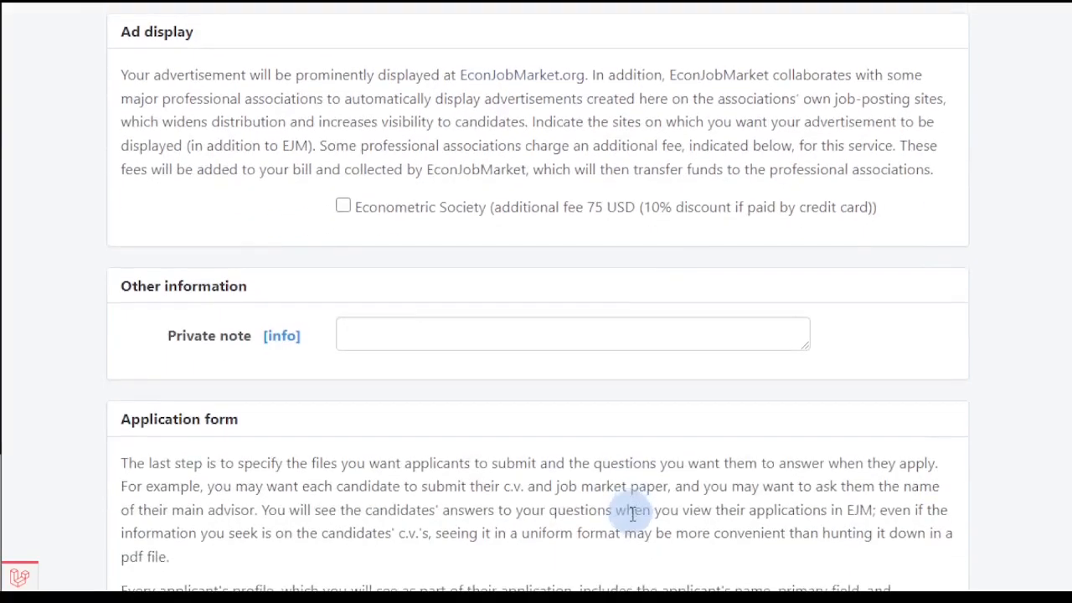
scroll(636, 484, down, 4)
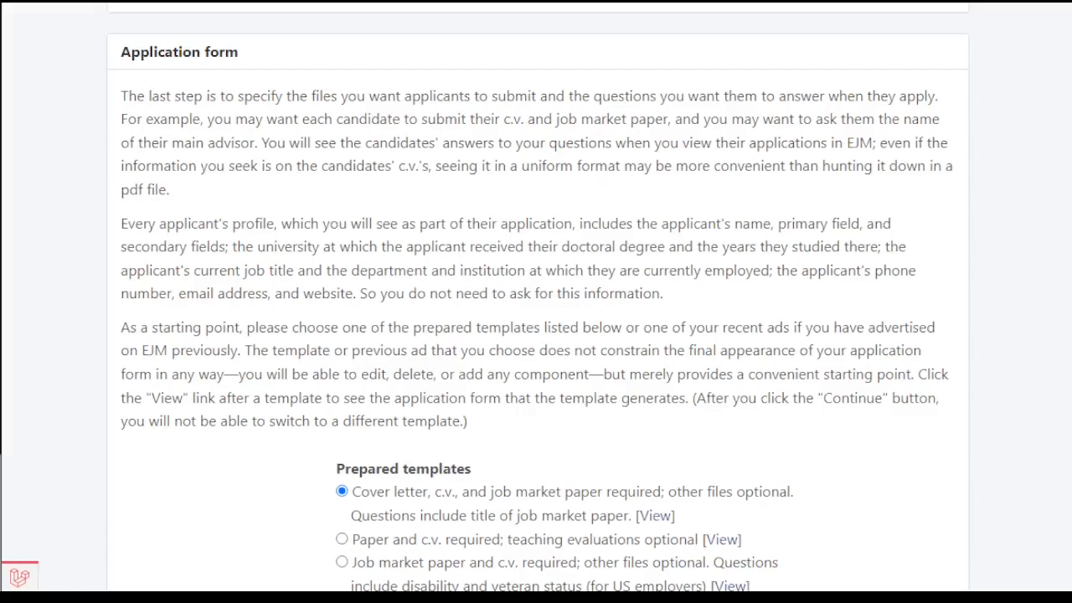
scroll(779, 556, down, 1)
scroll(783, 555, down, 2)
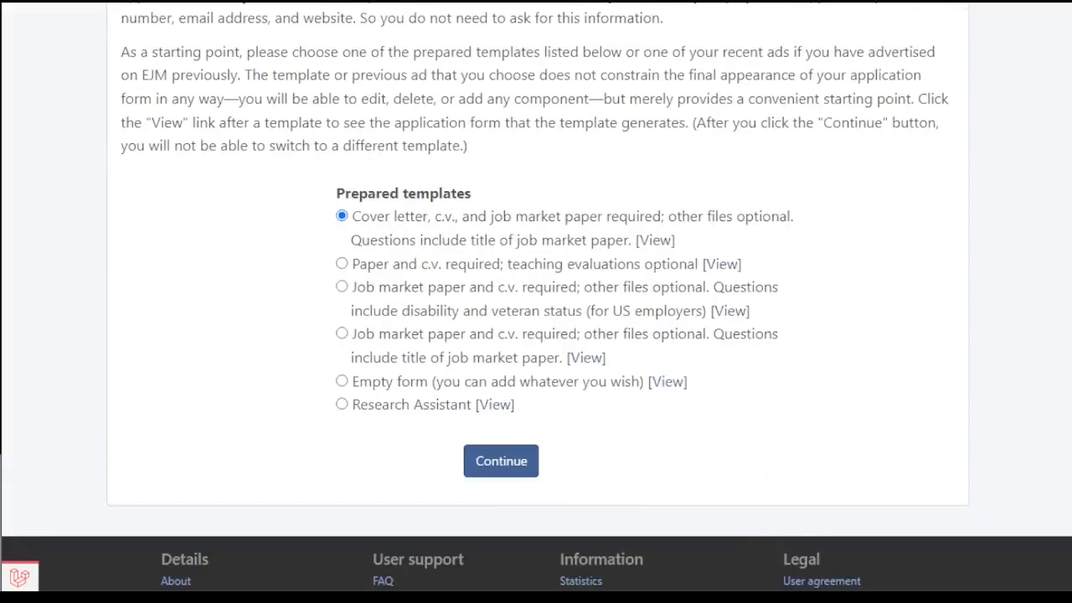
click(507, 475)
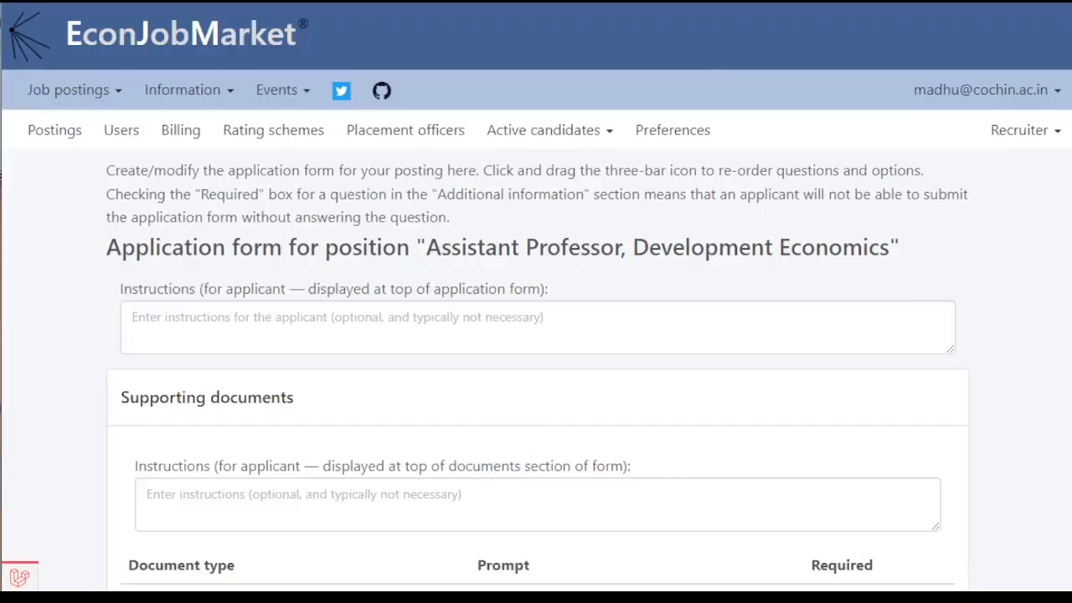
Replace the Paper (writing example) entry in the supporting documents with a Research statement.
scroll(722, 377, down, 5)
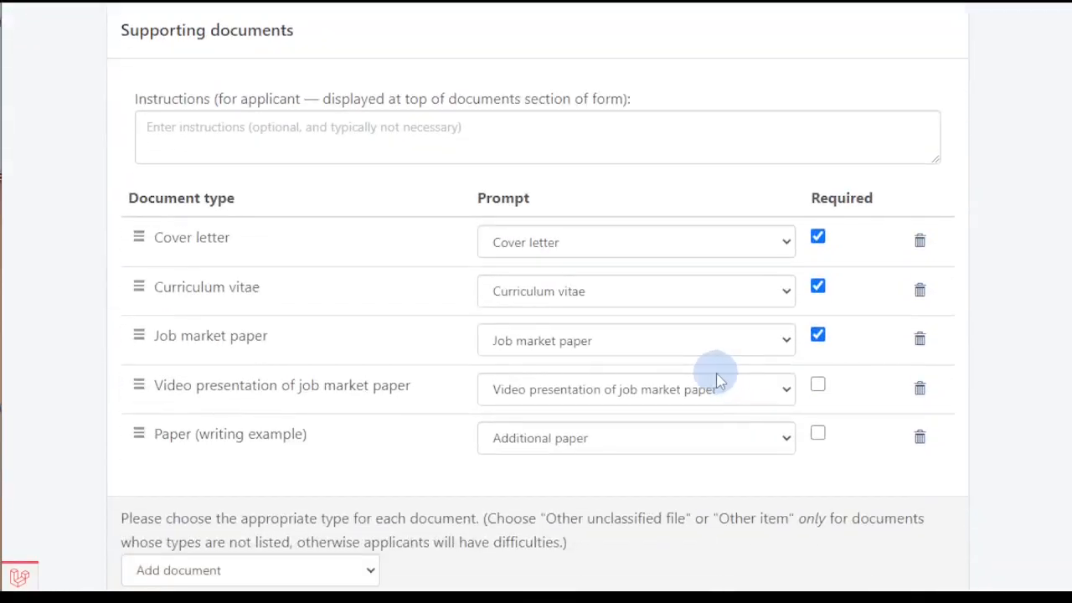
scroll(718, 379, down, 12)
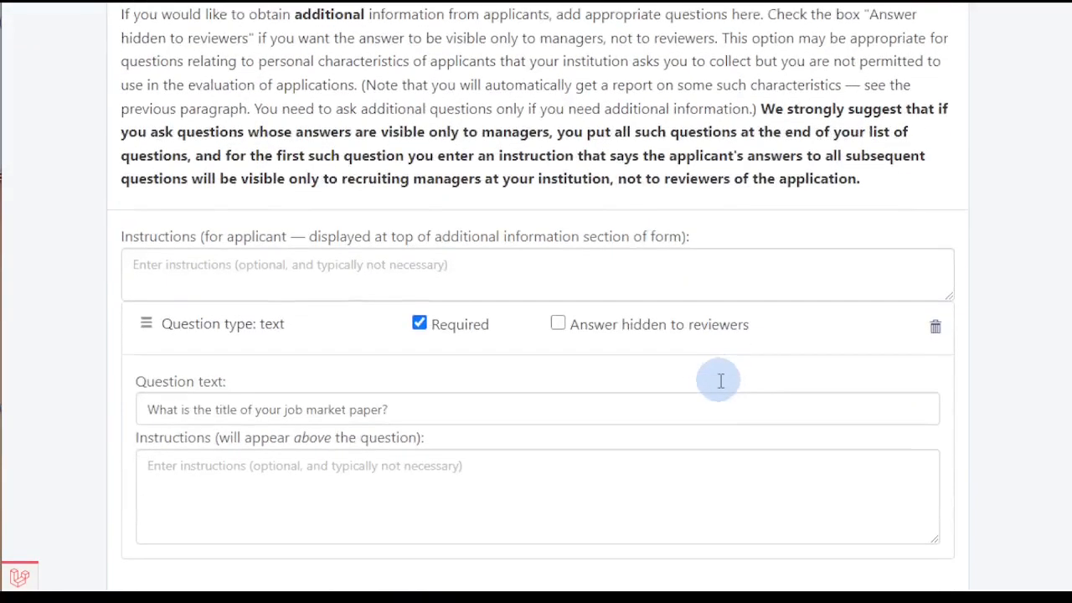
scroll(721, 381, up, 10)
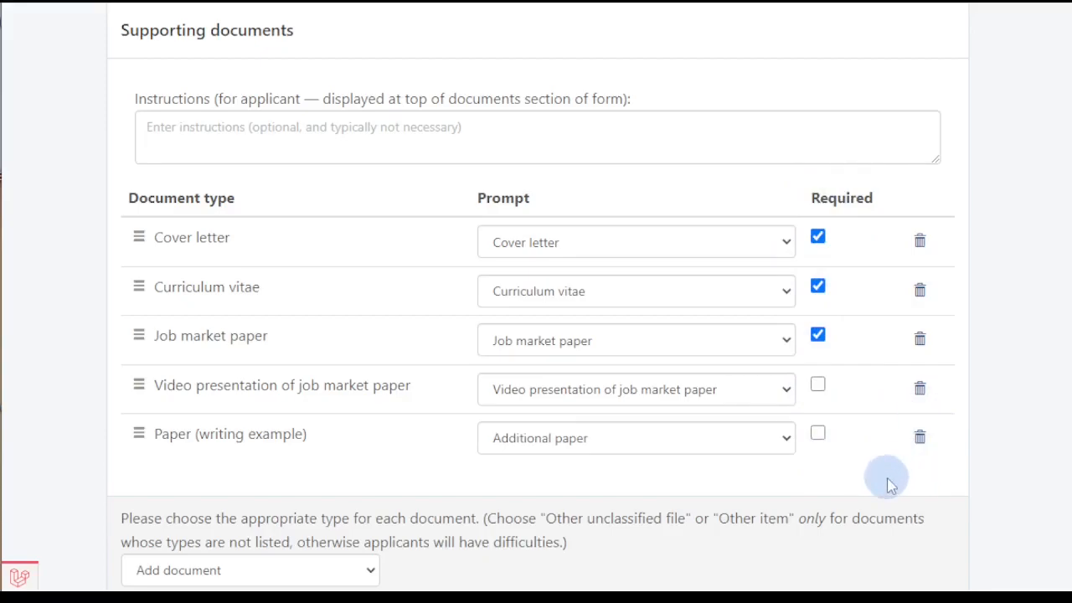
scroll(375, 423, down, 3)
click(342, 390)
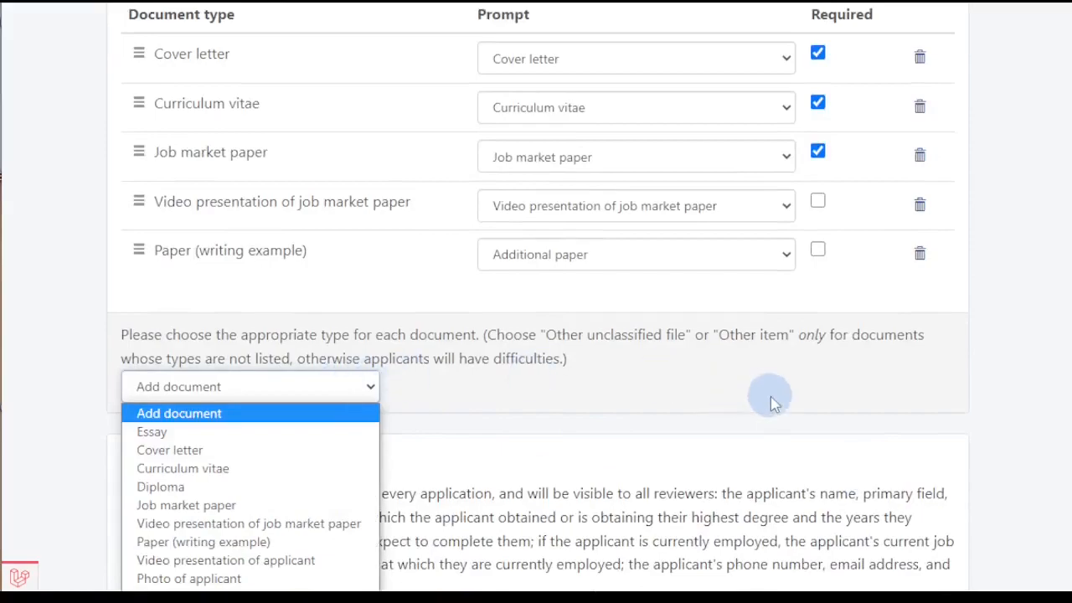
click(919, 258)
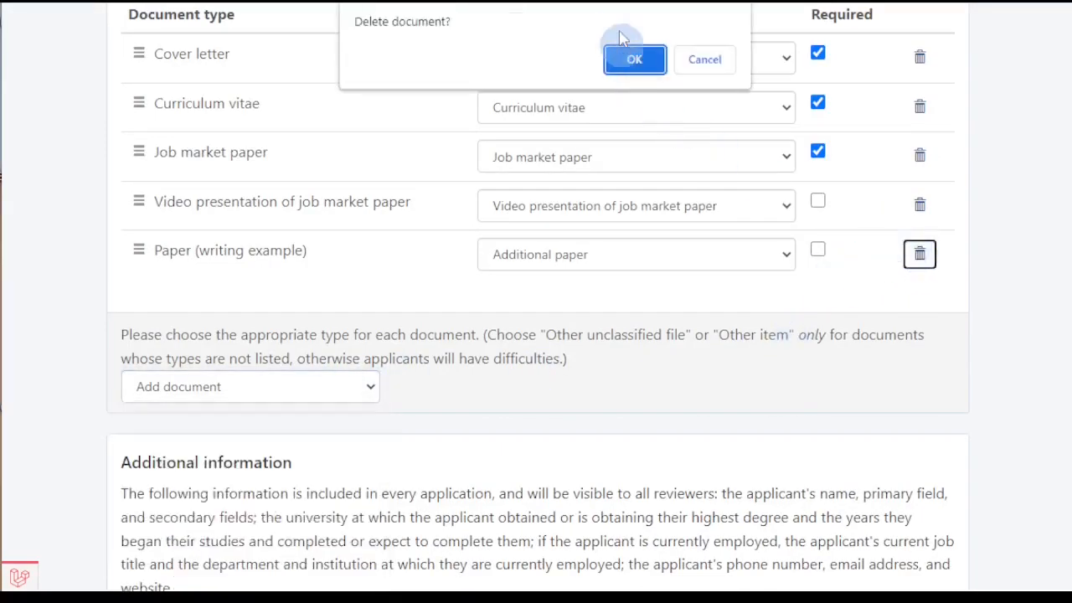
click(629, 58)
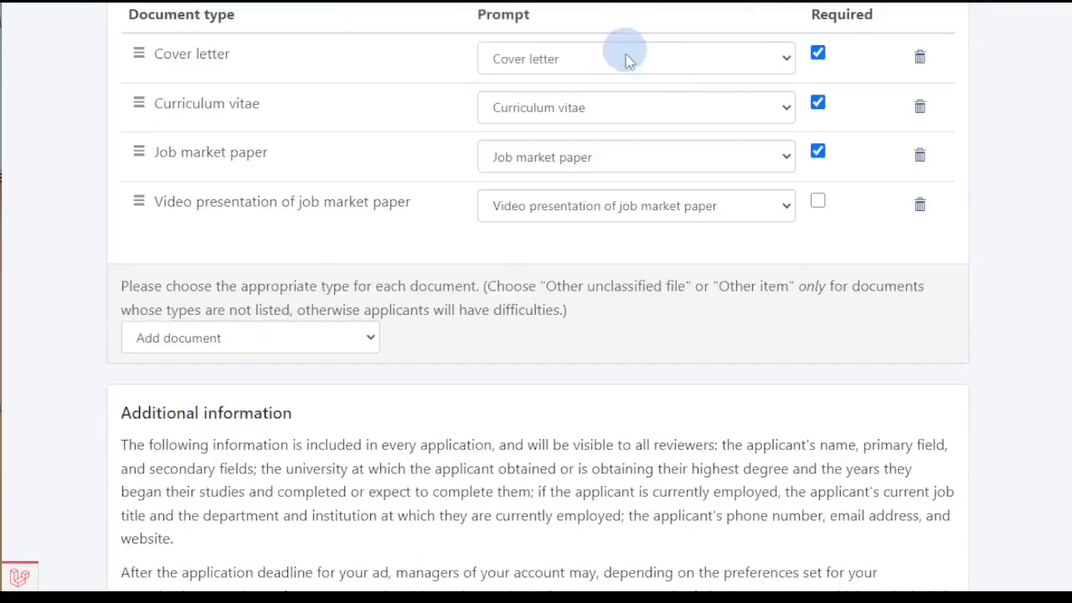
click(292, 341)
click(279, 548)
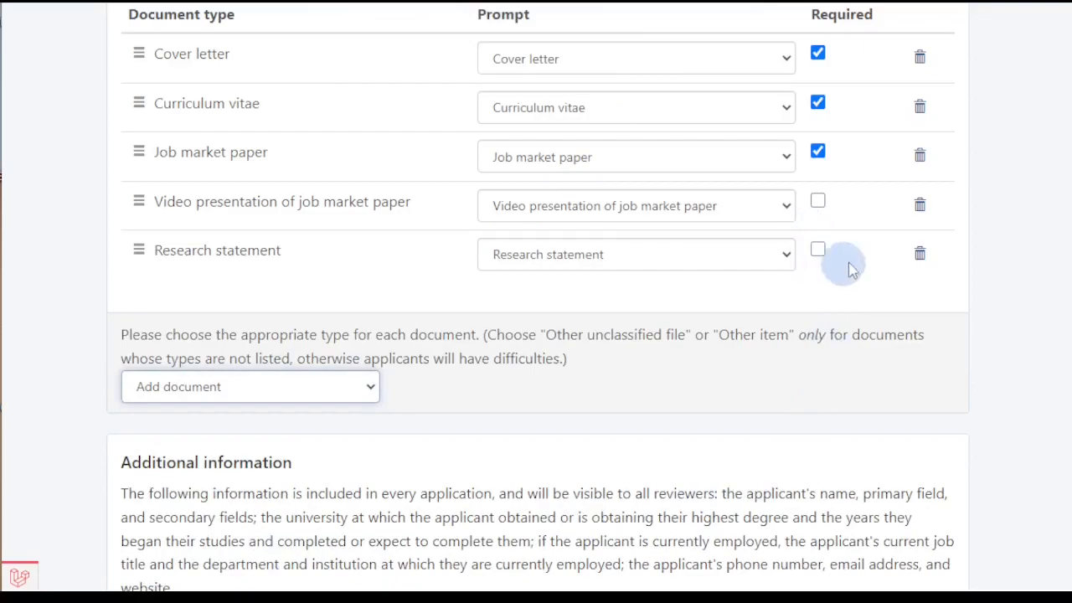
Review the additional question about the job market paper's title and the question types that can be added.
scroll(768, 443, down, 10)
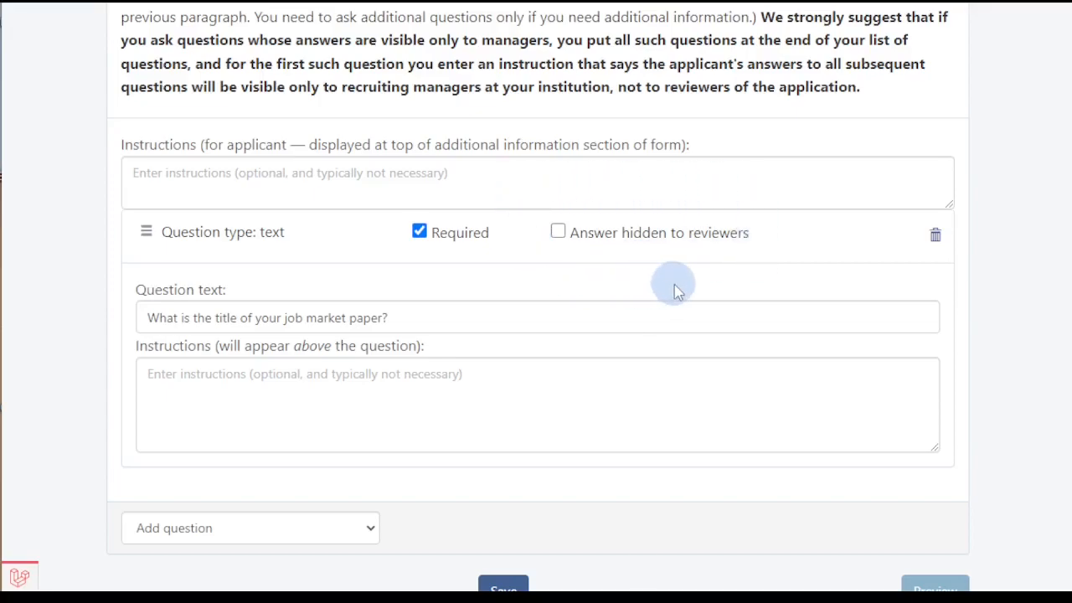
click(481, 307)
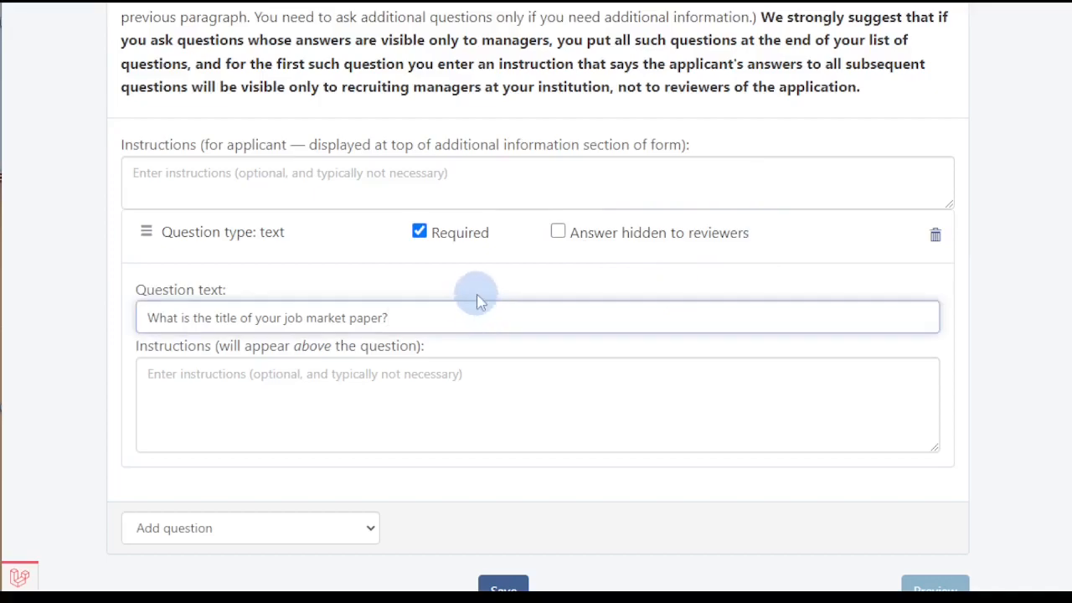
scroll(481, 301, down, 3)
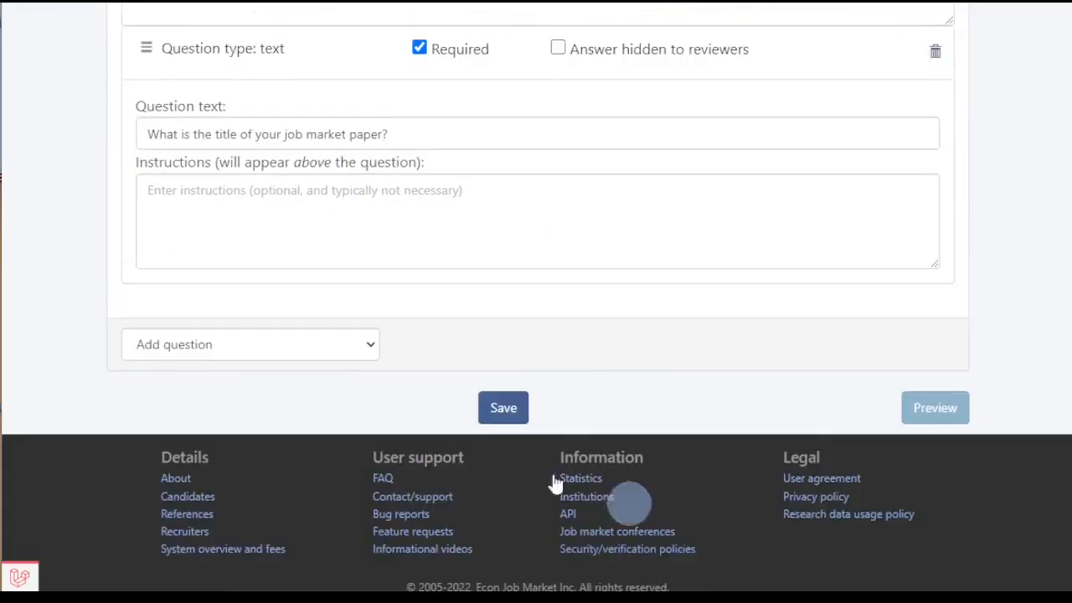
click(366, 350)
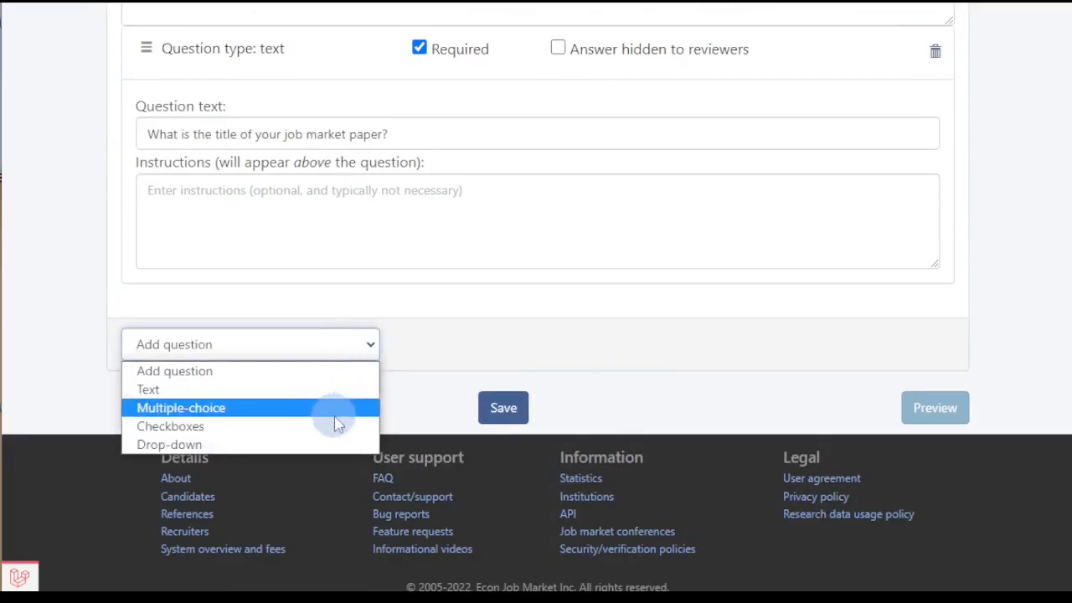
click(799, 402)
Preview the application form and save it.
click(943, 408)
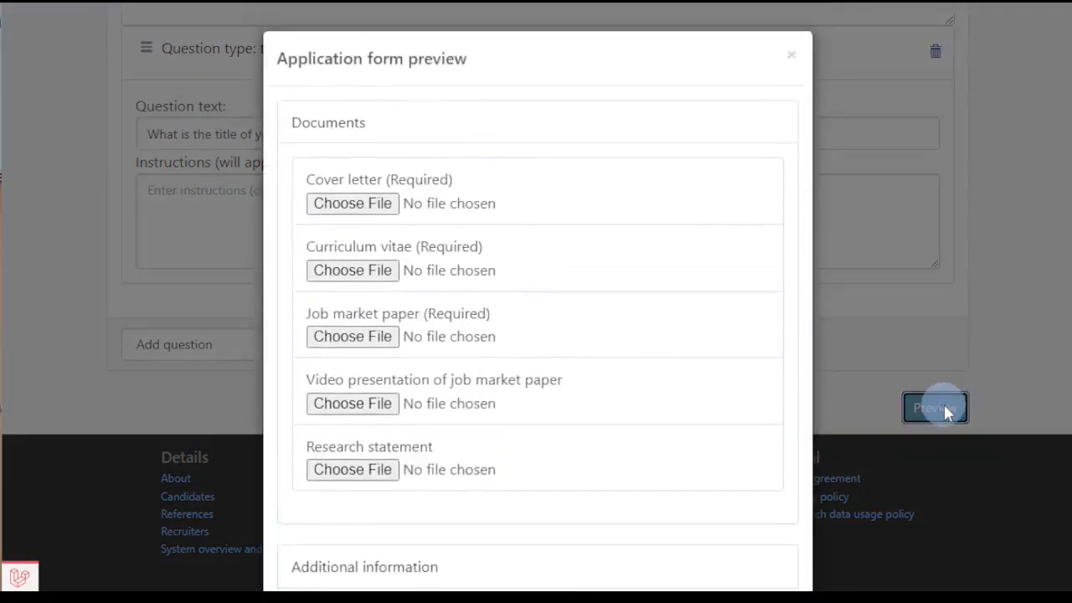
click(1010, 387)
click(509, 409)
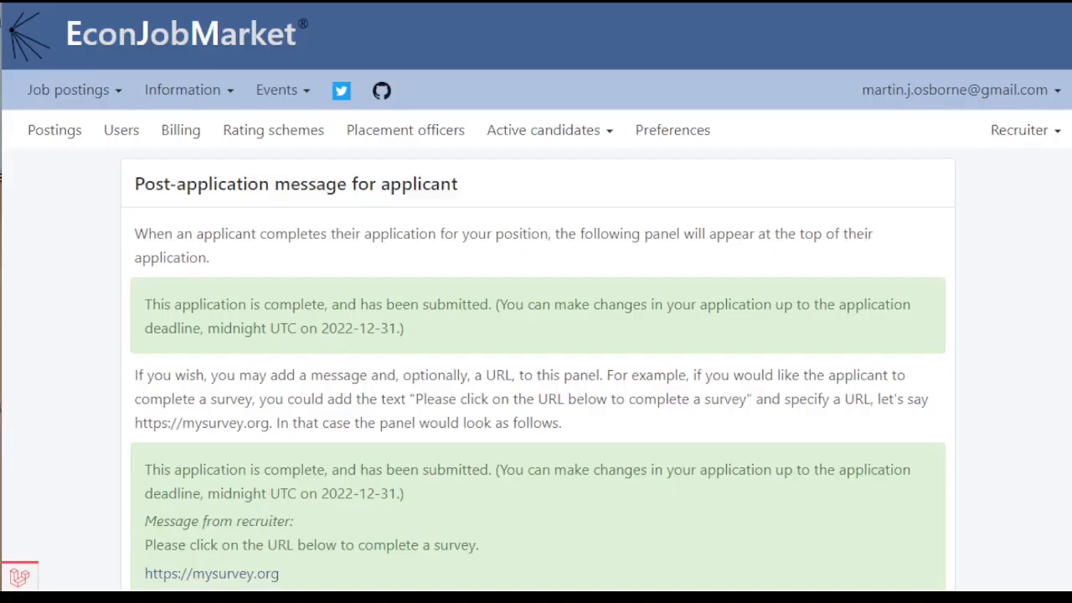
Skip the post-application message for applicants and go to the list of postings.
scroll(536, 301, down, 2)
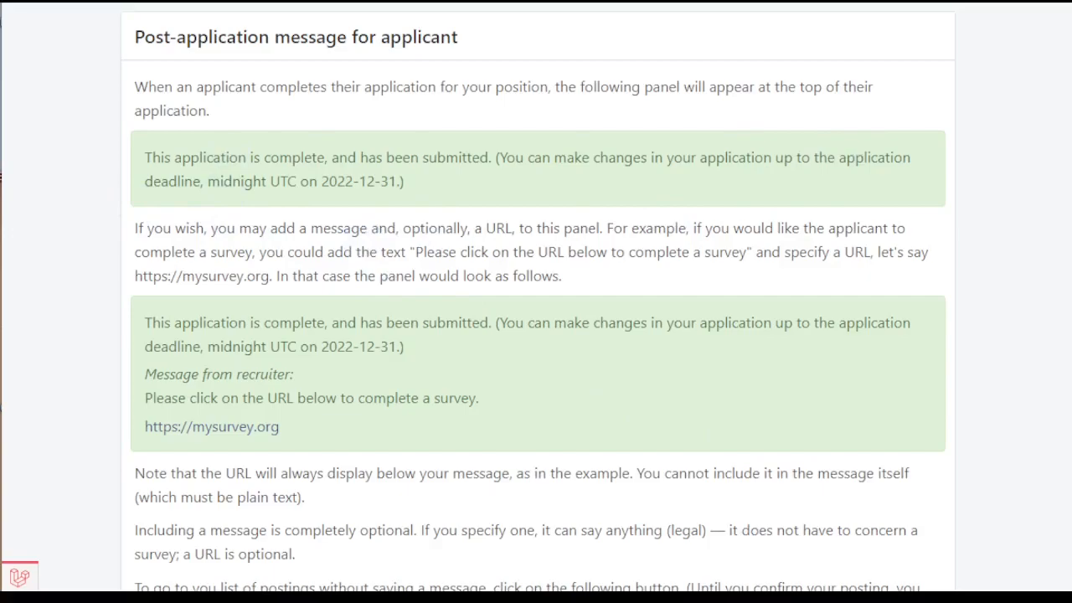
scroll(683, 512, down, 2)
scroll(680, 513, down, 2)
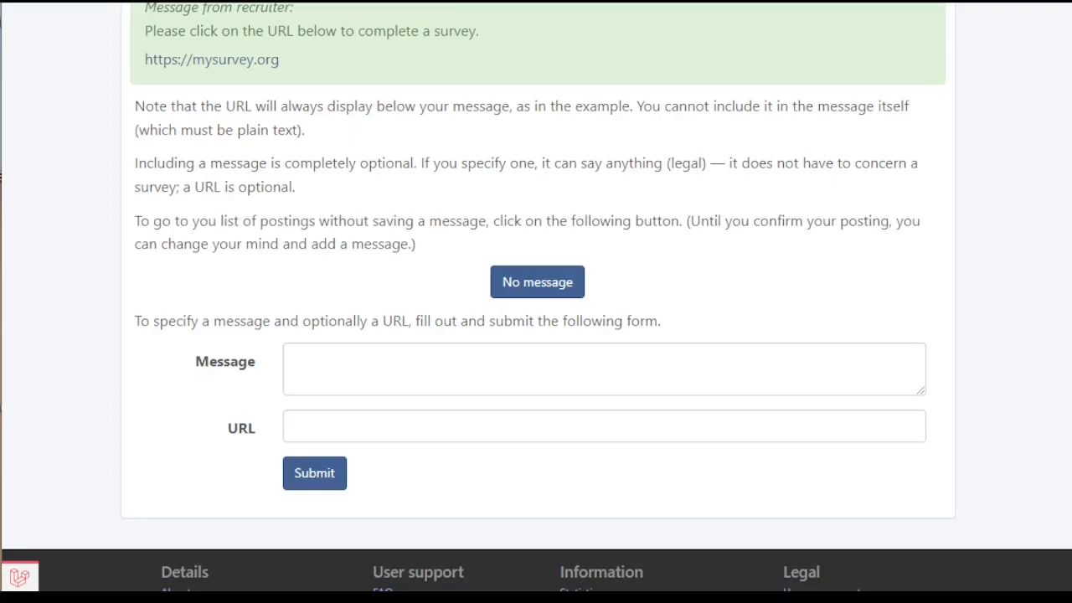
click(529, 290)
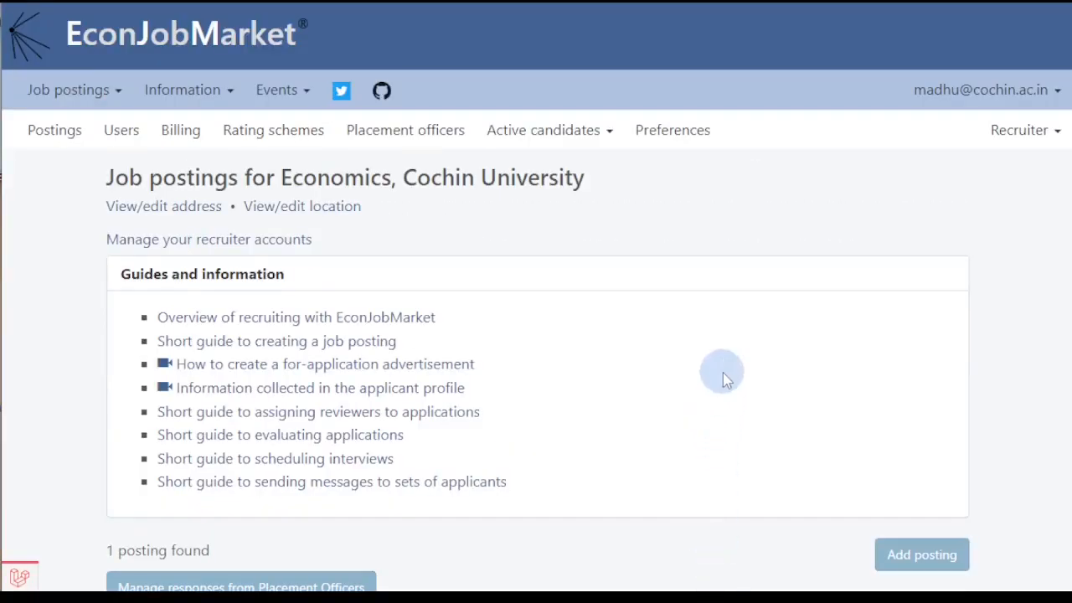
Begin confirming the Assistant Professor, Development Economics posting and review its advertisement text as it will appear on the site.
scroll(723, 376, down, 5)
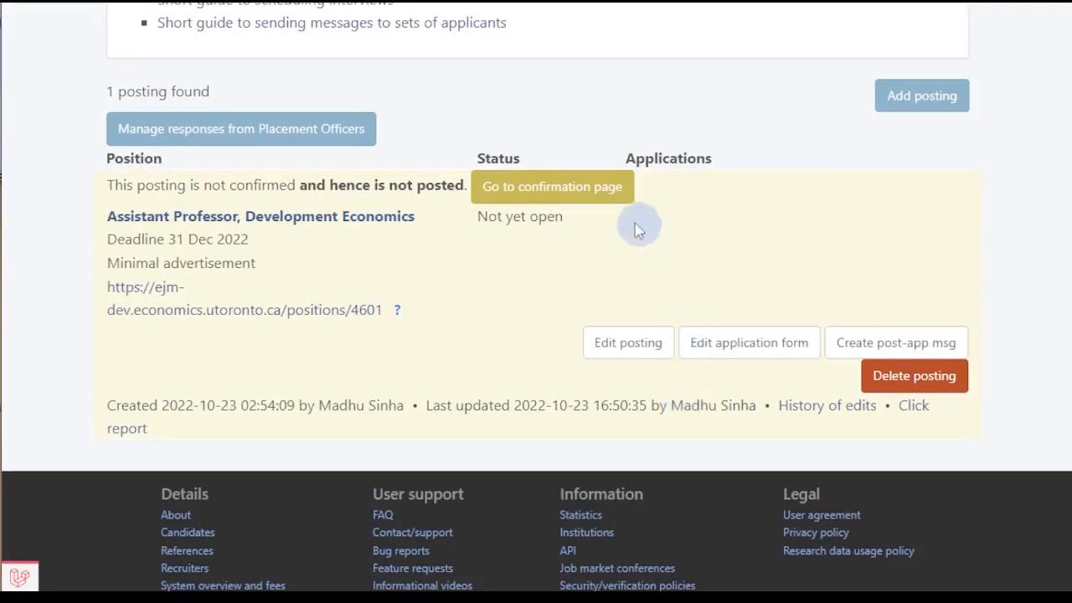
click(580, 199)
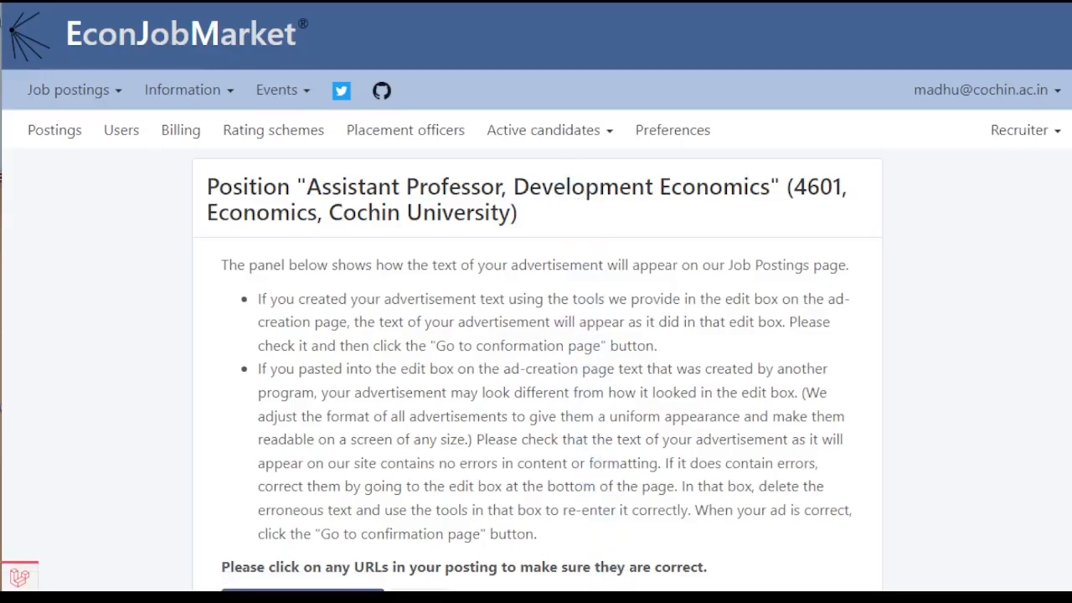
scroll(628, 364, down, 6)
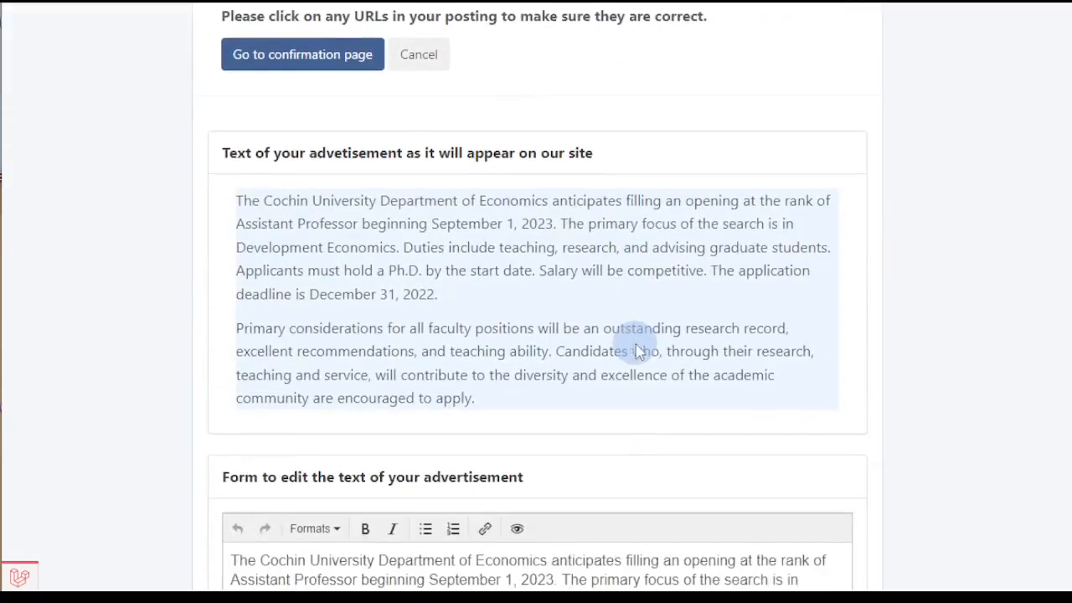
scroll(635, 349, down, 1)
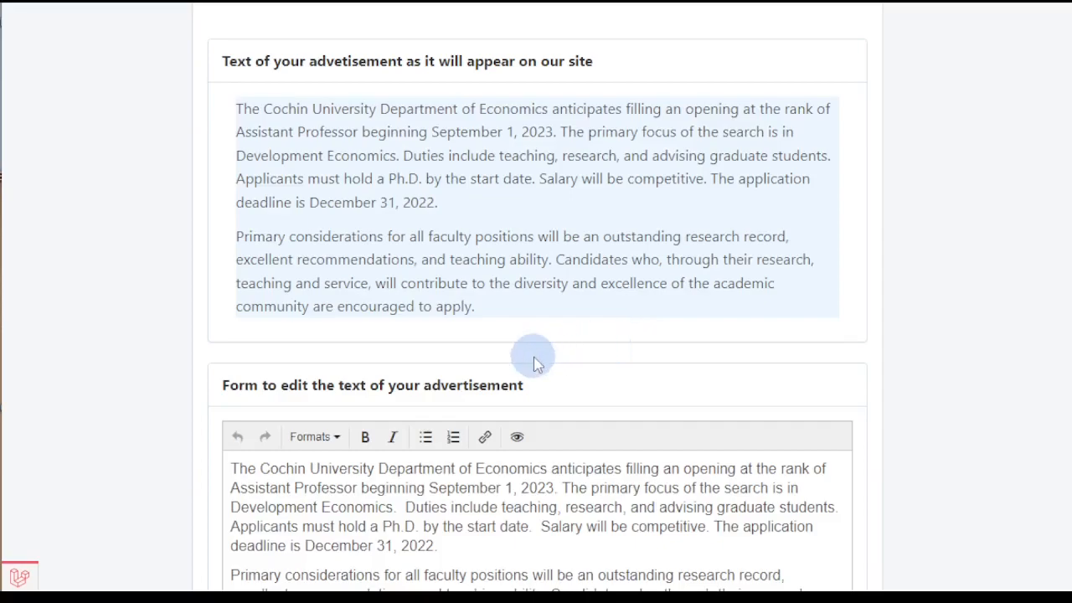
scroll(534, 359, down, 2)
scroll(596, 249, up, 2)
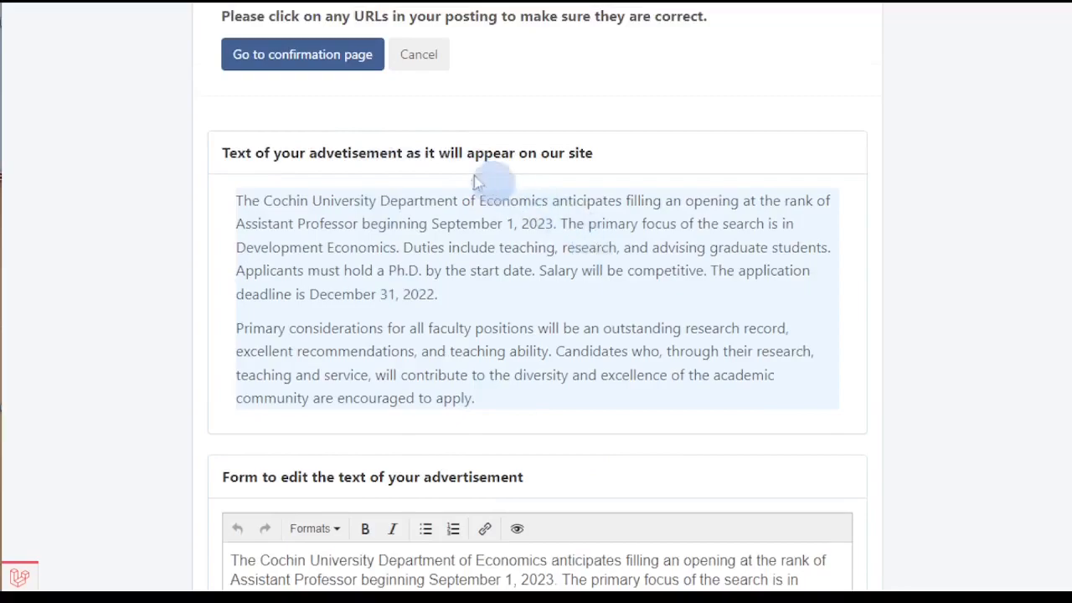
Accept the advertisement text, declare the advertisement and application form details checked, and confirm that the posting is correct.
click(323, 63)
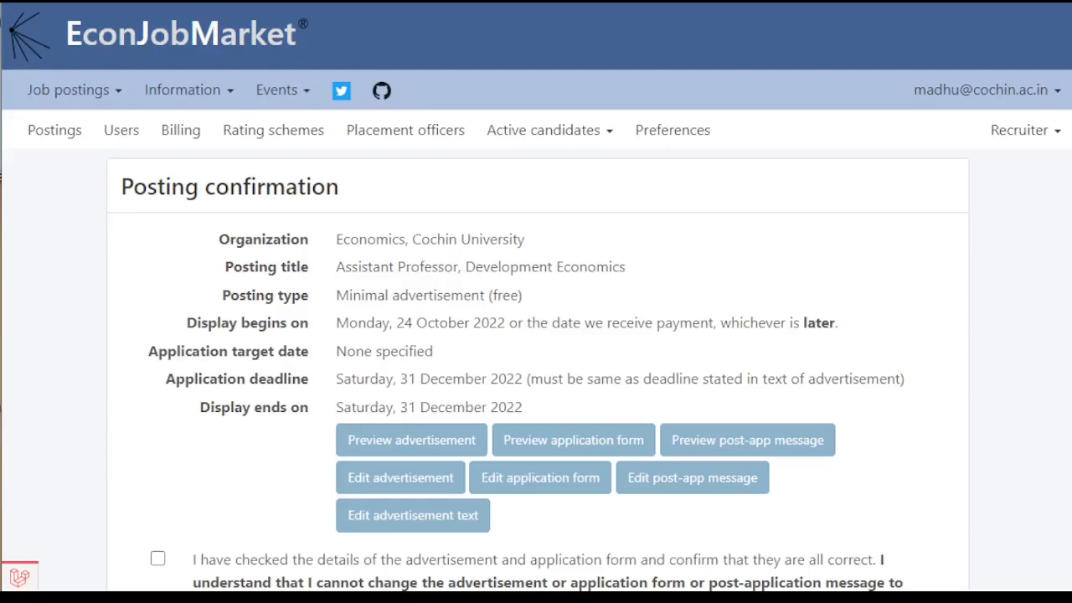
scroll(536, 335, down, 5)
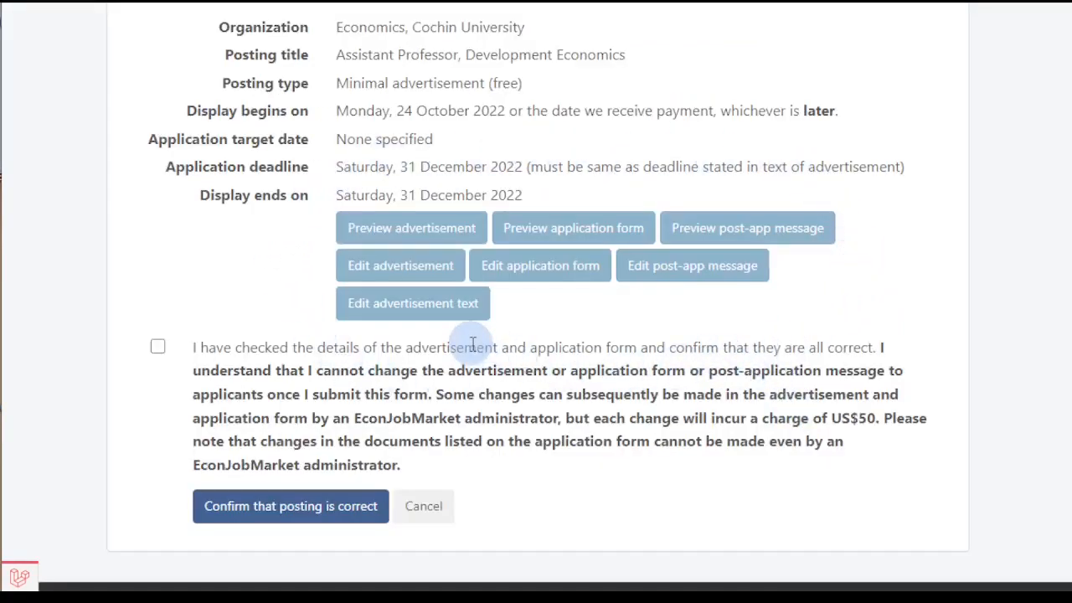
click(163, 350)
click(282, 513)
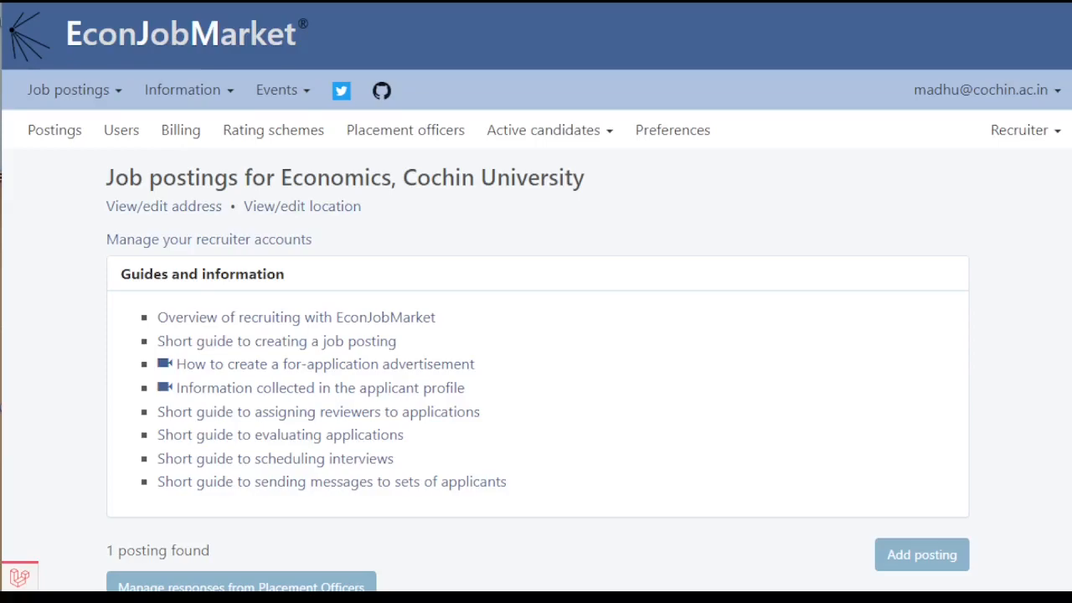
Open the posting's applications and examine the Alameda University applicant's references, files and answers to the application form questions.
scroll(735, 414, down, 5)
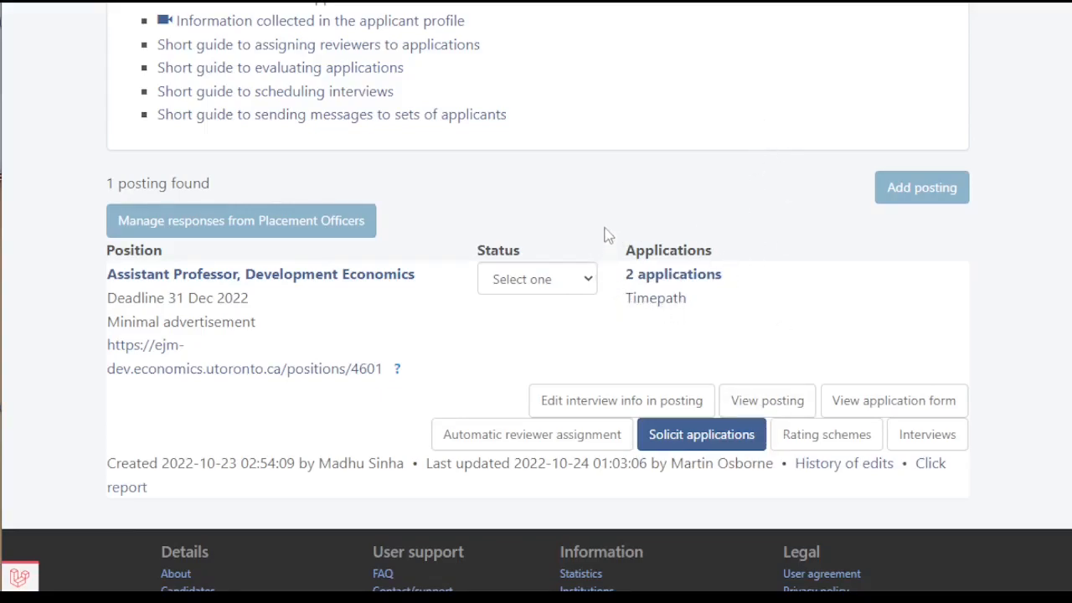
click(662, 278)
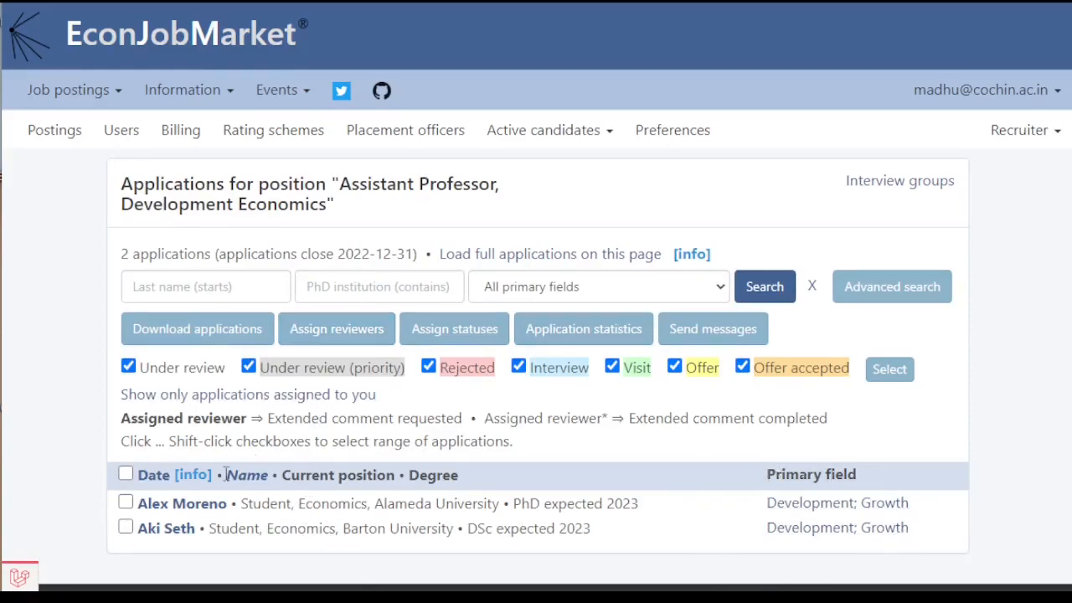
click(194, 503)
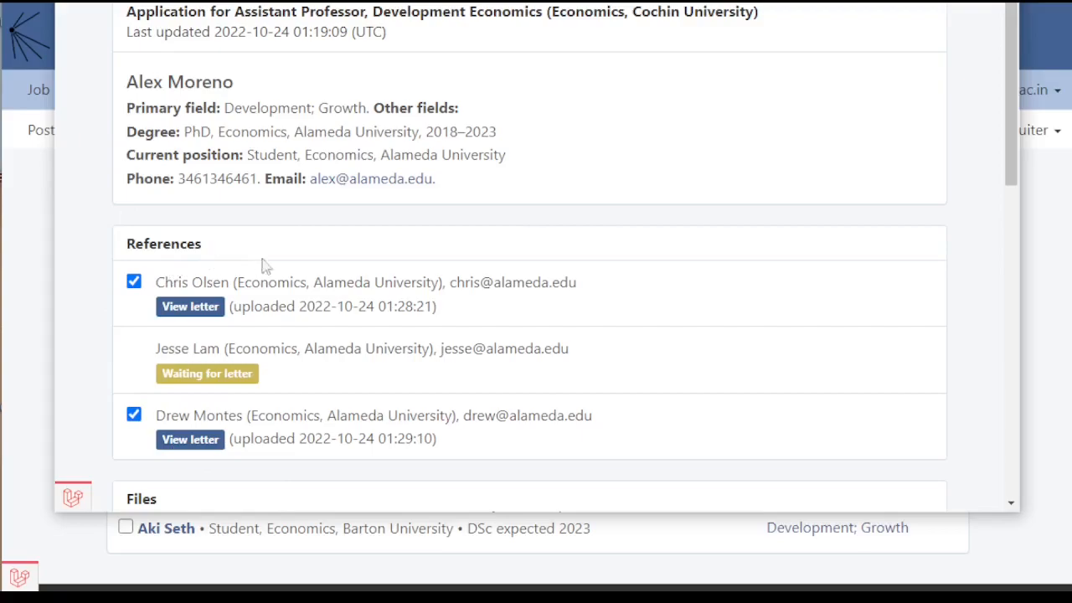
scroll(362, 300, down, 3)
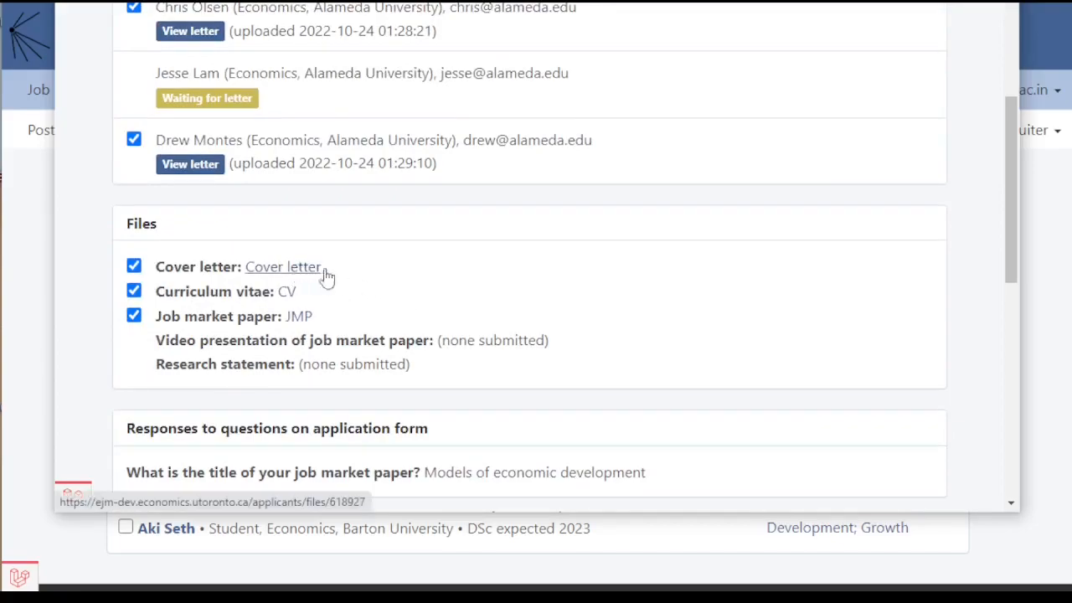
scroll(469, 310, down, 1)
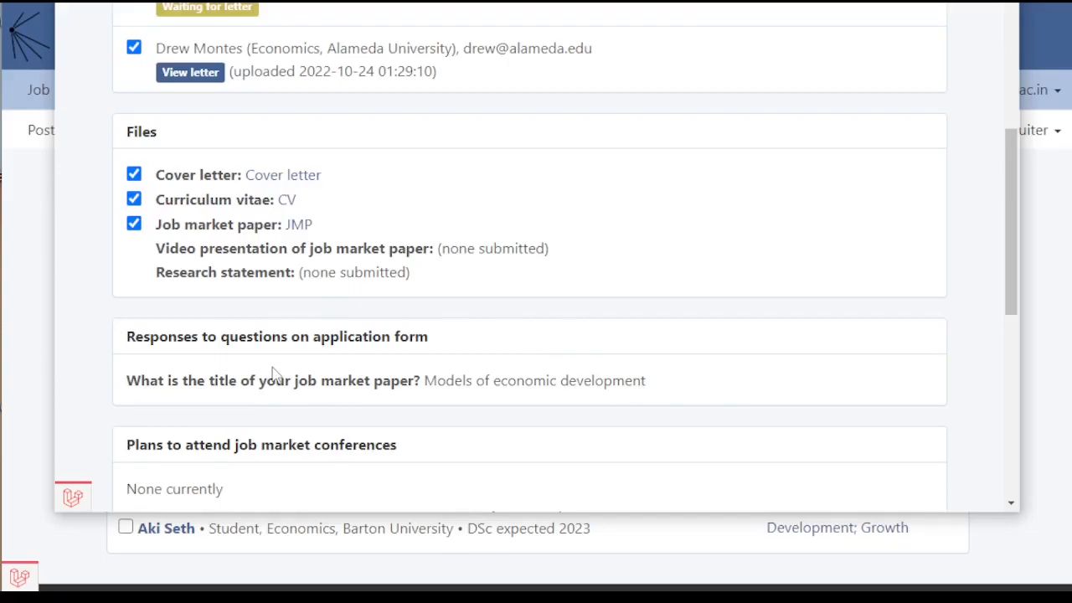
scroll(272, 373, down, 2)
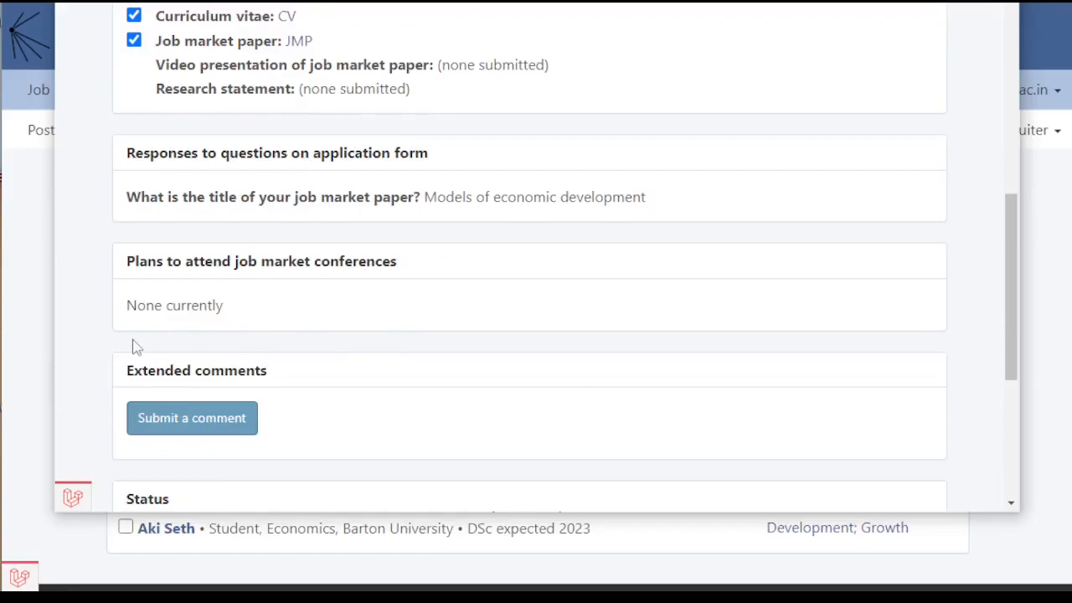
Look at the extended comment form and the available application statuses, then close the applicant's application.
click(158, 423)
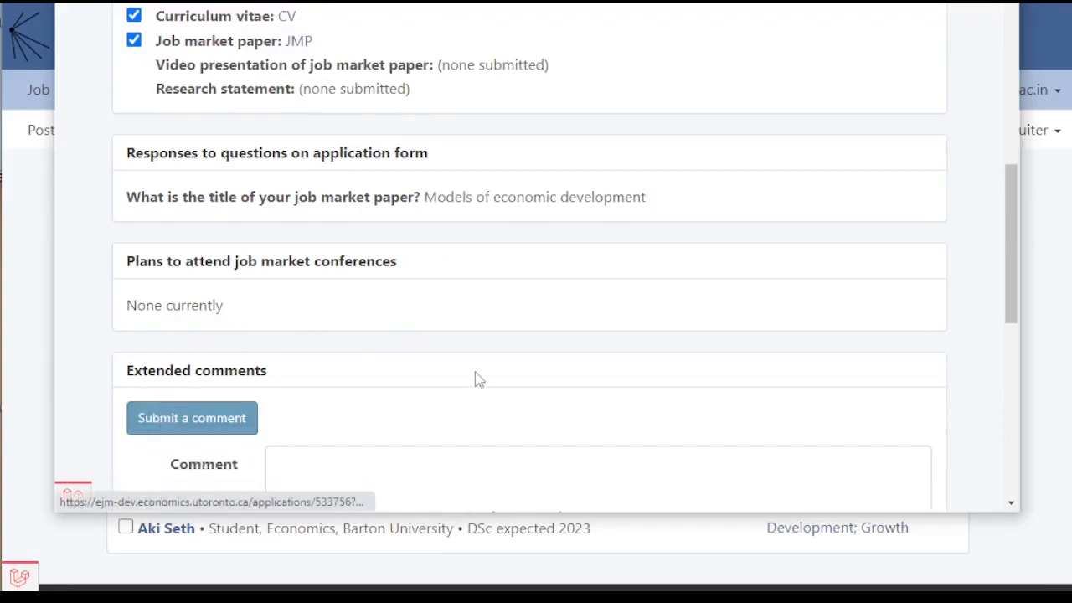
scroll(475, 379, down, 2)
scroll(475, 379, down, 3)
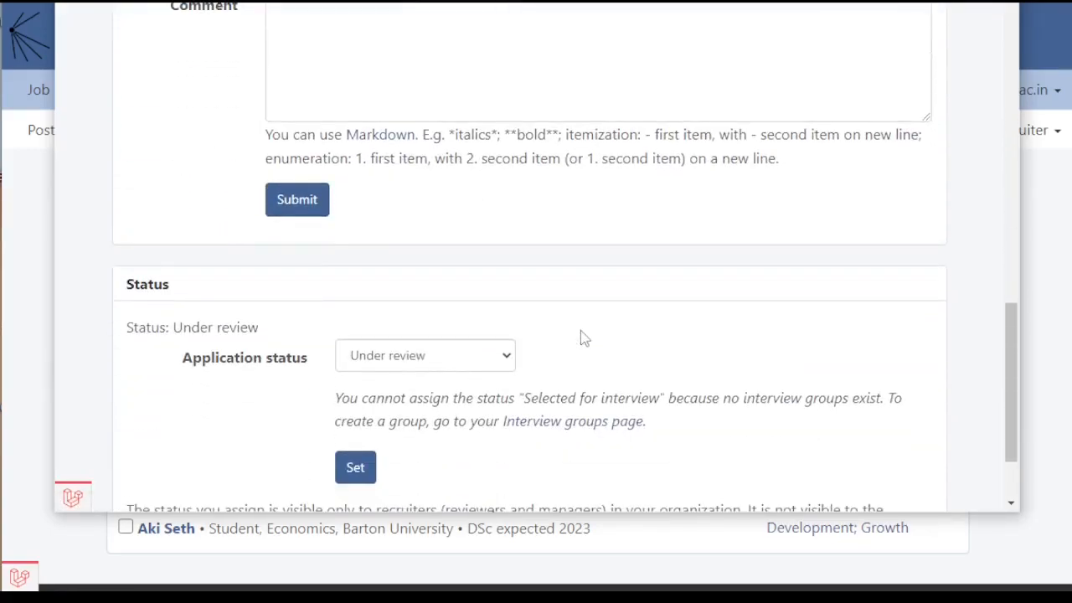
click(472, 364)
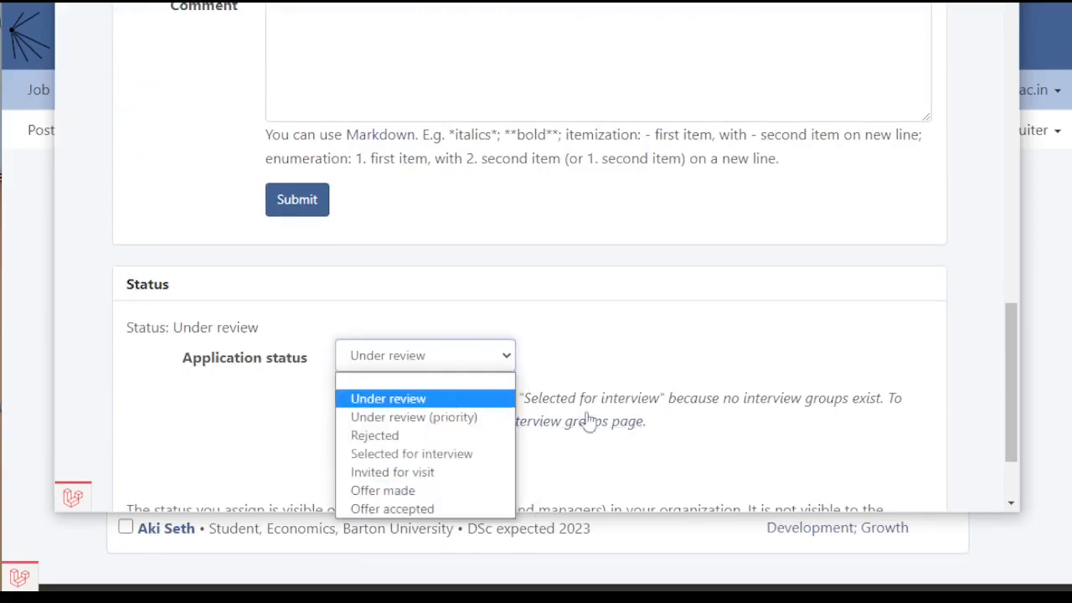
click(651, 449)
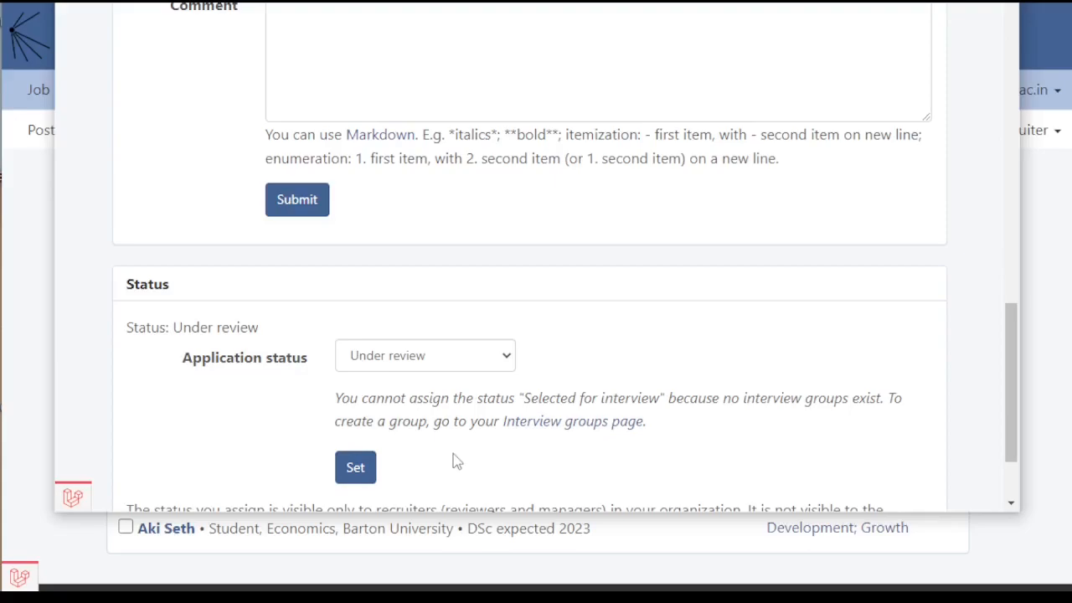
click(999, 2)
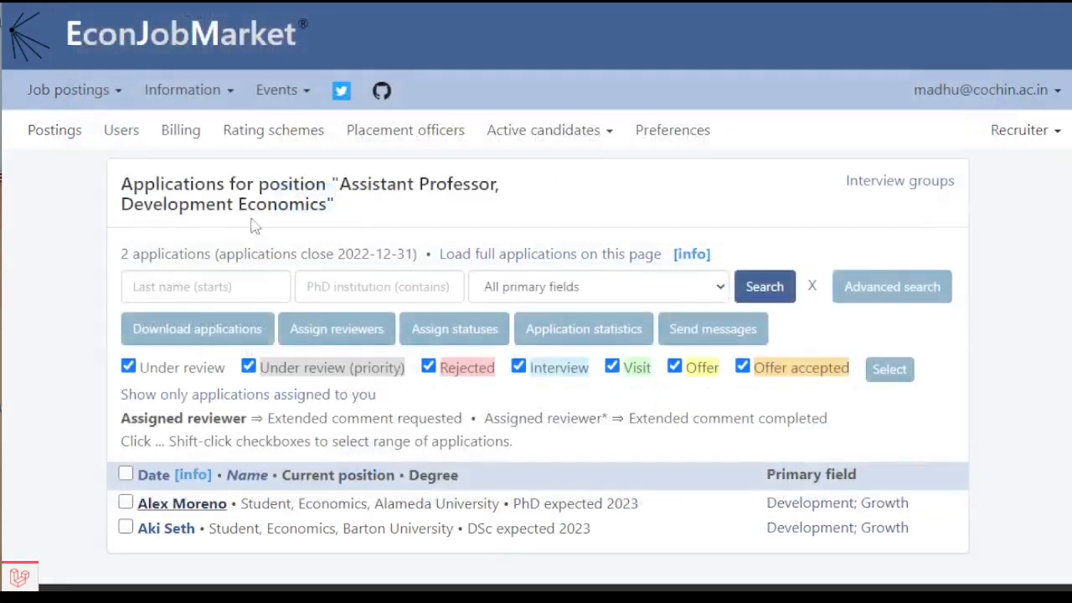
Go to the organization's recruiter users and examine the listed users, their roles and the permission notes.
click(67, 125)
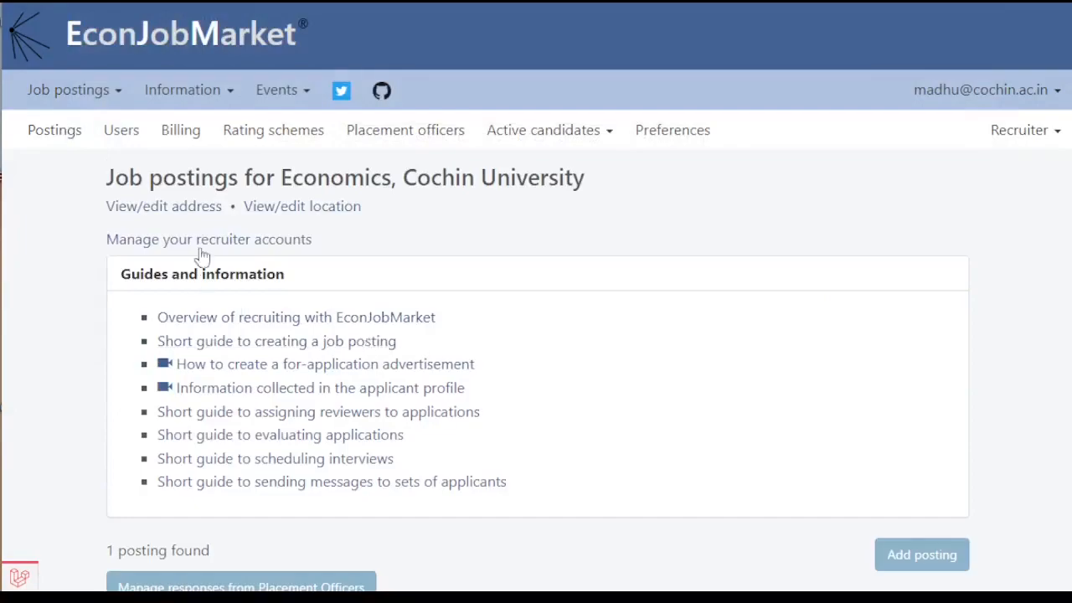
click(124, 132)
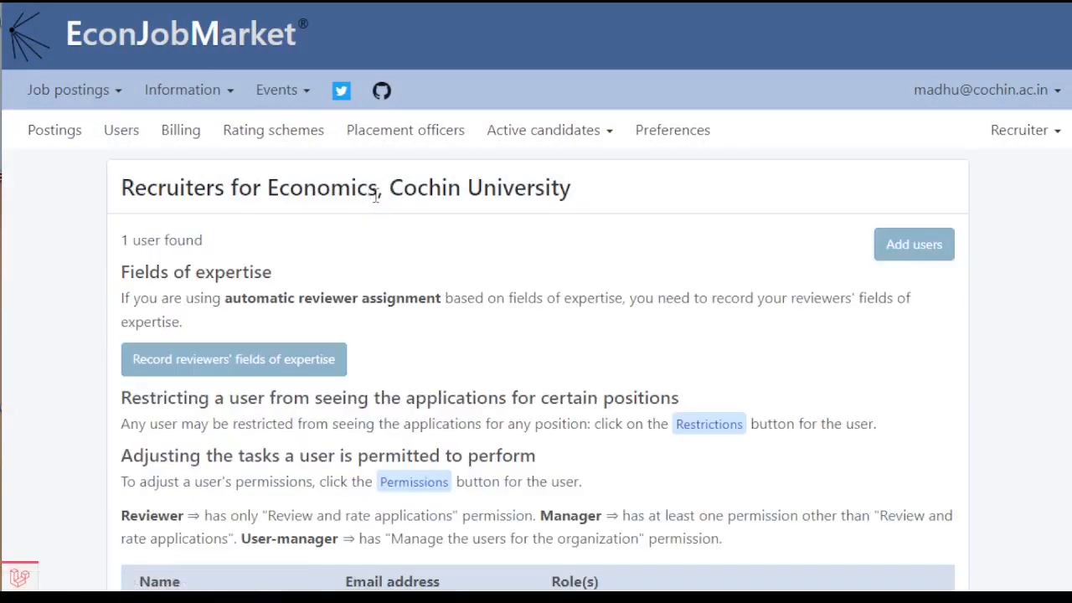
scroll(396, 220, down, 5)
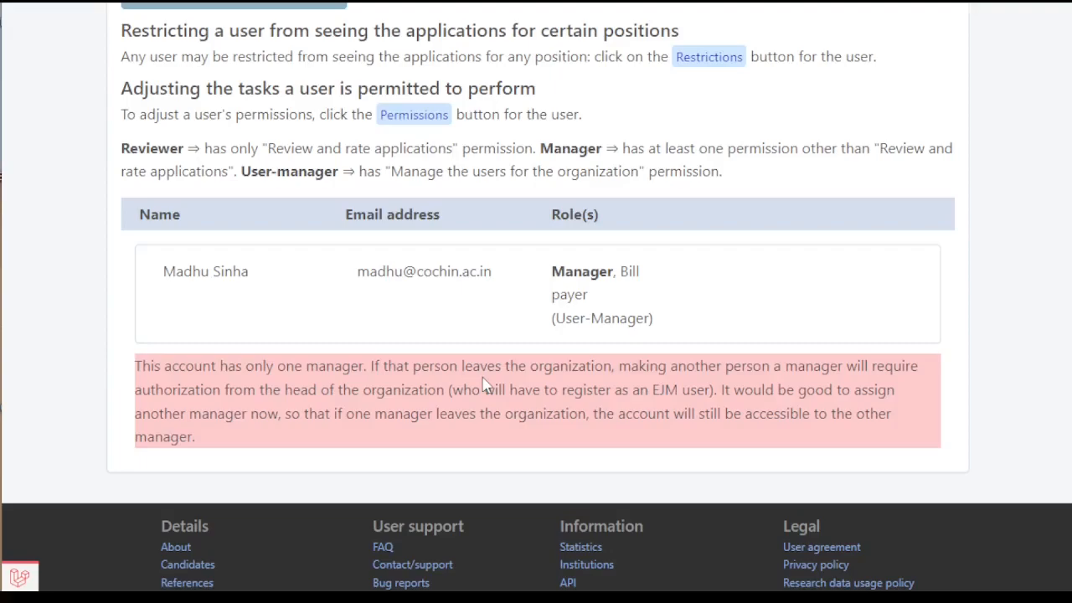
scroll(830, 477, up, 5)
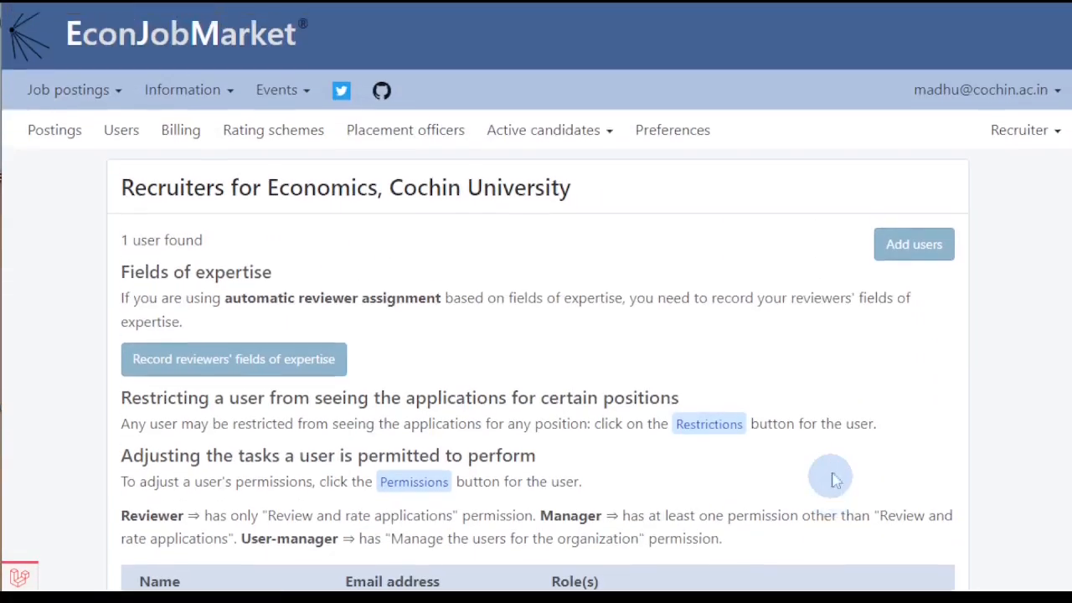
Submit the email addresses of three colleagues for adding to the organization's recruiter account.
click(916, 246)
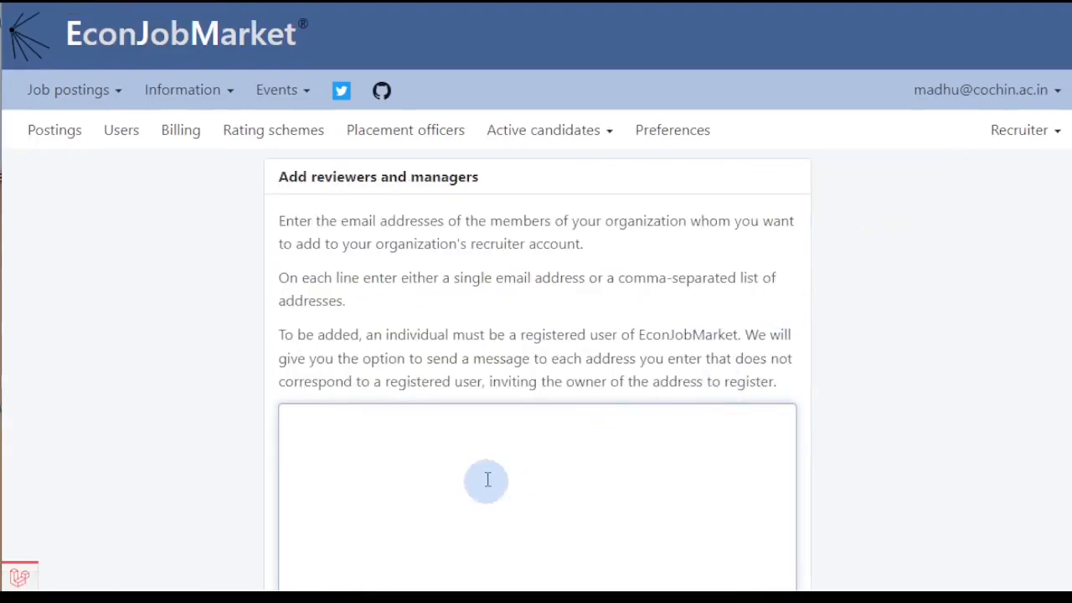
key(ctrl+v)
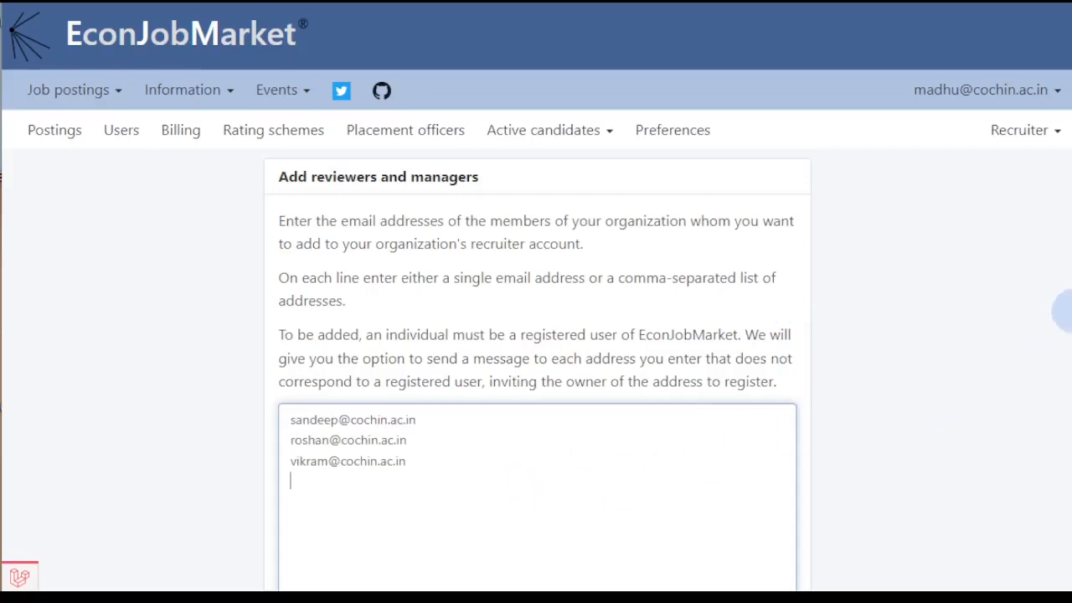
scroll(1063, 310, down, 3)
scroll(507, 441, down, 1)
click(302, 450)
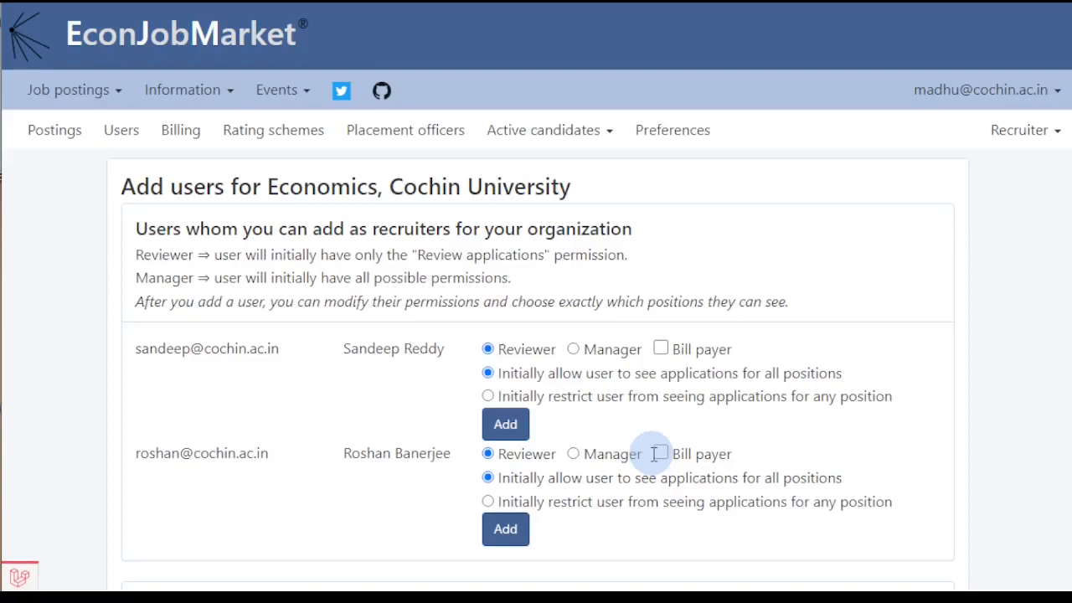
Add the first registered colleague as Manager and the second as Reviewer, both initially allowed to see applications for all positions.
click(572, 349)
click(507, 424)
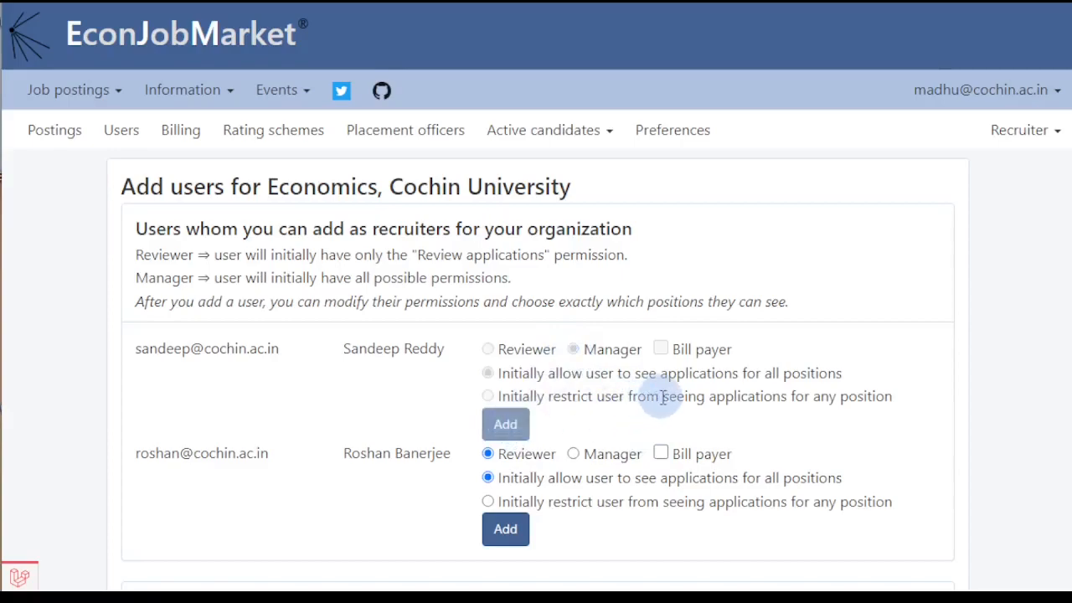
click(506, 545)
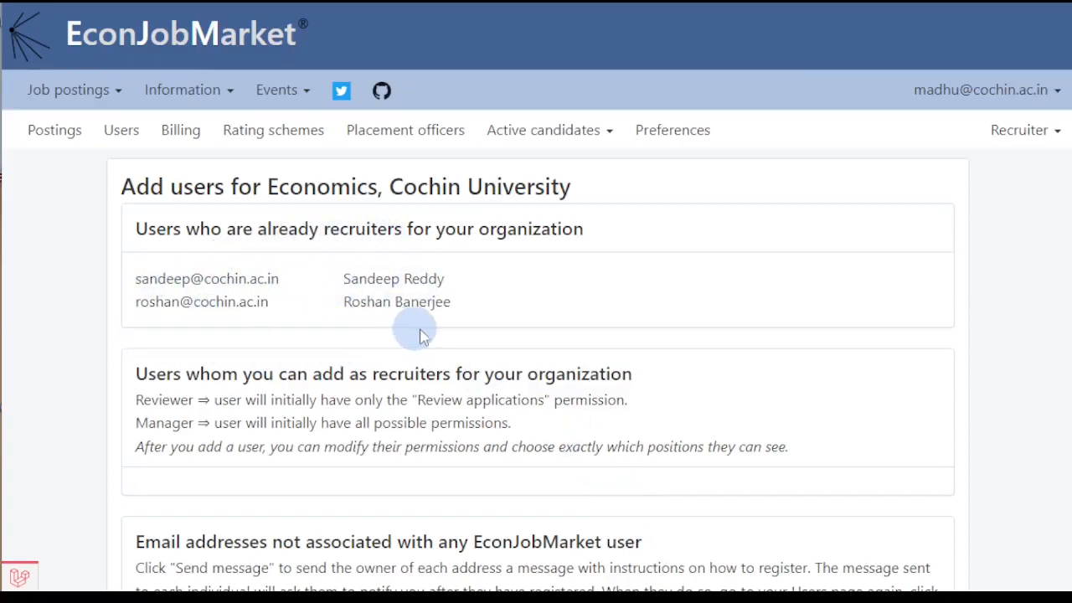
Send the unregistered colleague a registration message with the Reviewer role, and finish adding users.
scroll(329, 362, down, 3)
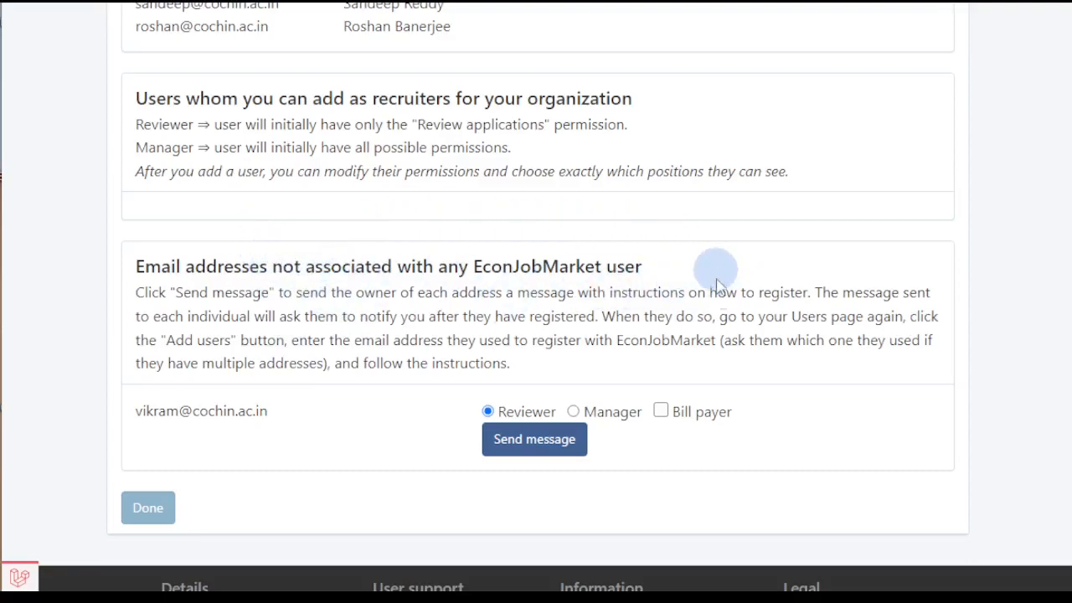
click(553, 444)
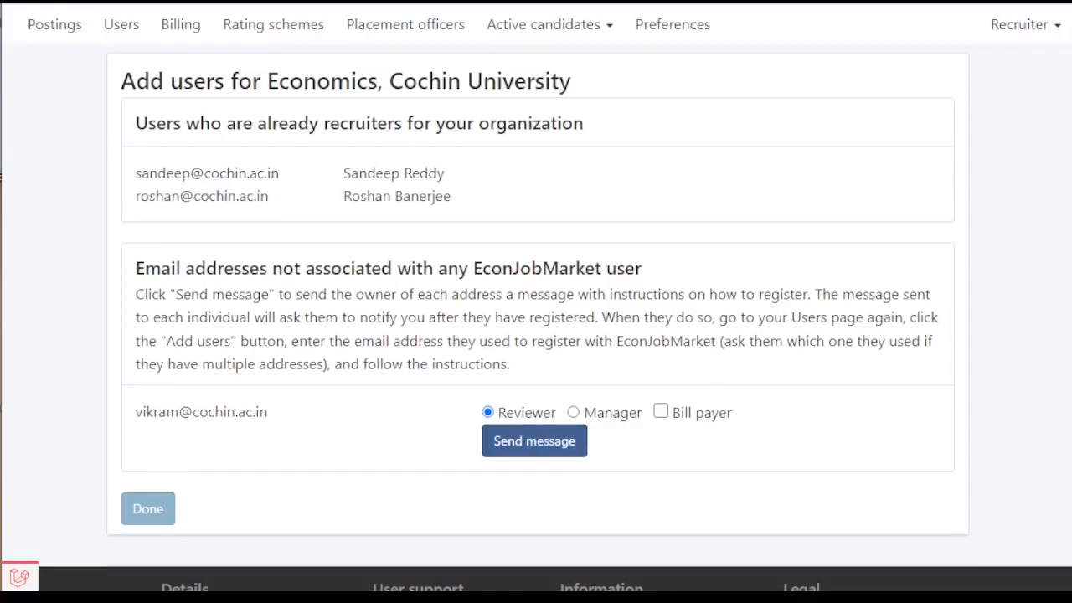
click(151, 513)
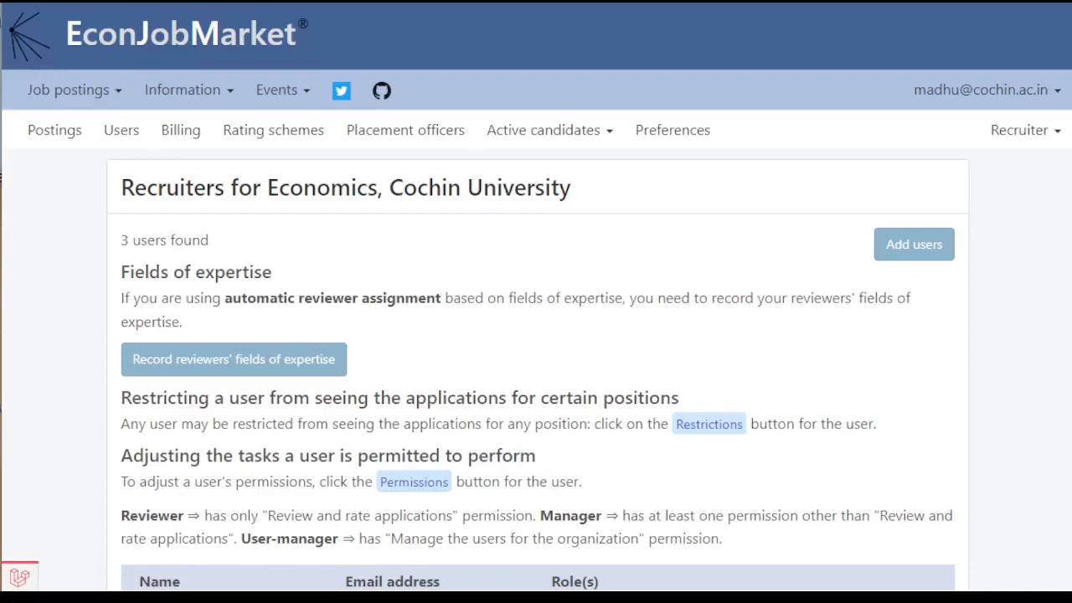
Show the newly added manager's permissions and examine the reviewer, application management and administration tasks.
scroll(591, 411, down, 5)
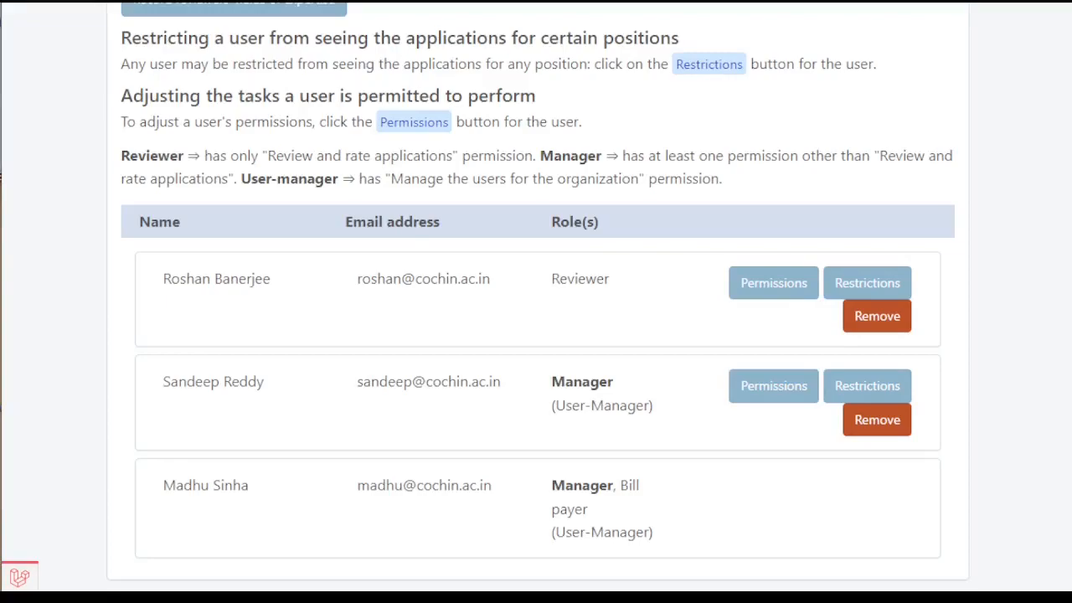
click(753, 395)
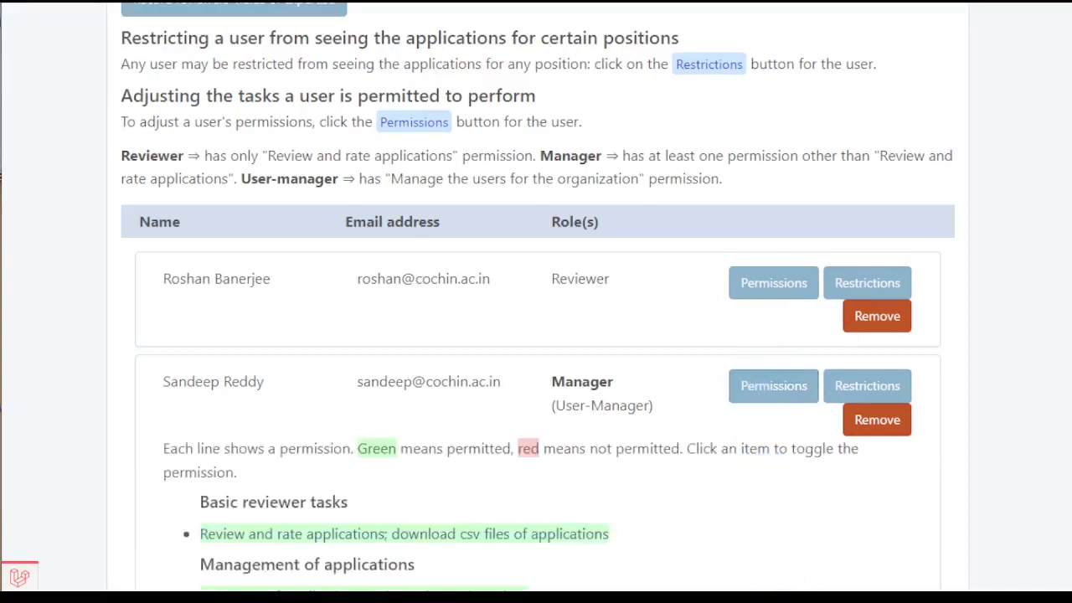
scroll(762, 536, down, 5)
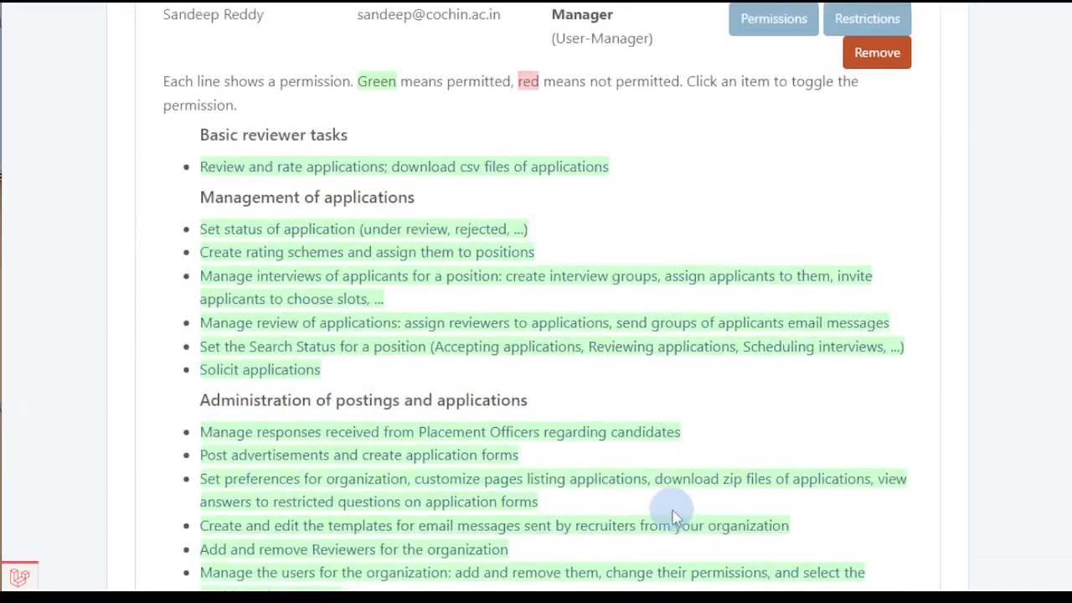
scroll(675, 517, down, 1)
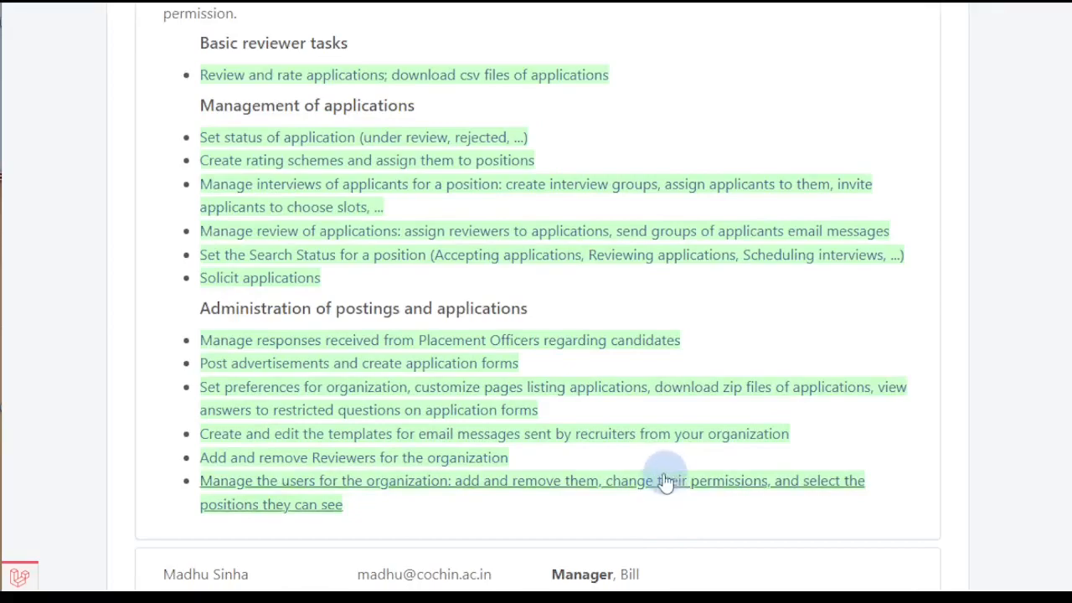
Revoke the newly added manager's Solicit applications permission and close that user's permissions list.
click(293, 279)
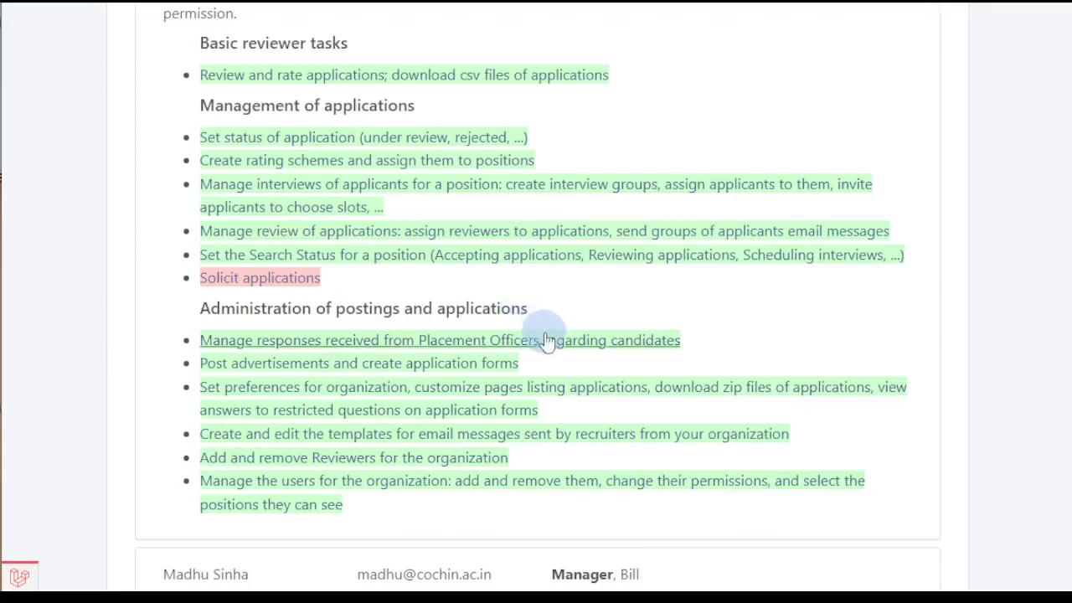
scroll(542, 339, down, 2)
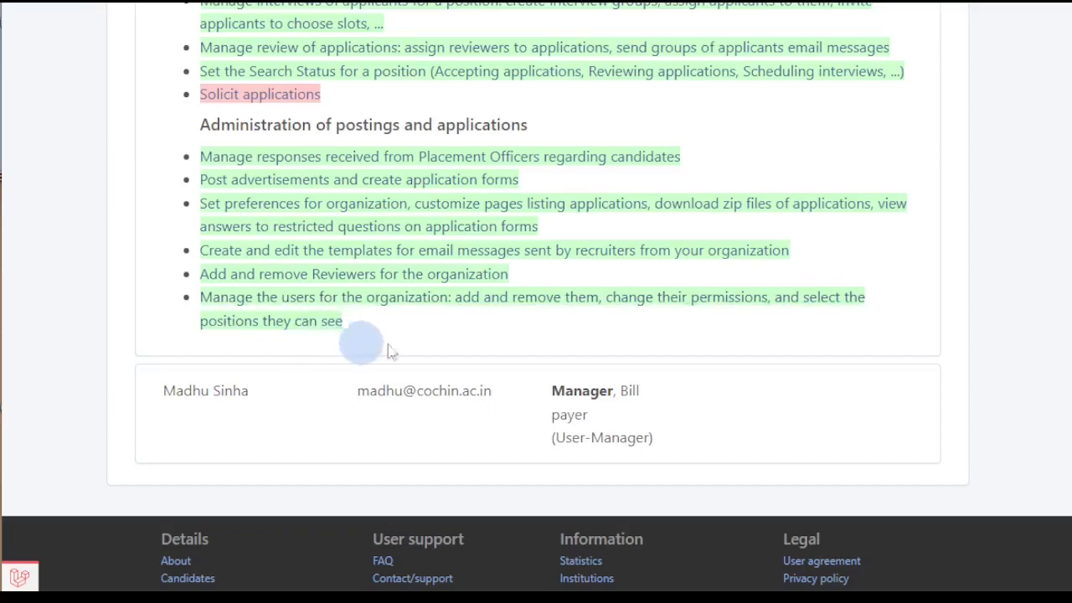
scroll(686, 388, up, 1)
scroll(687, 388, up, 3)
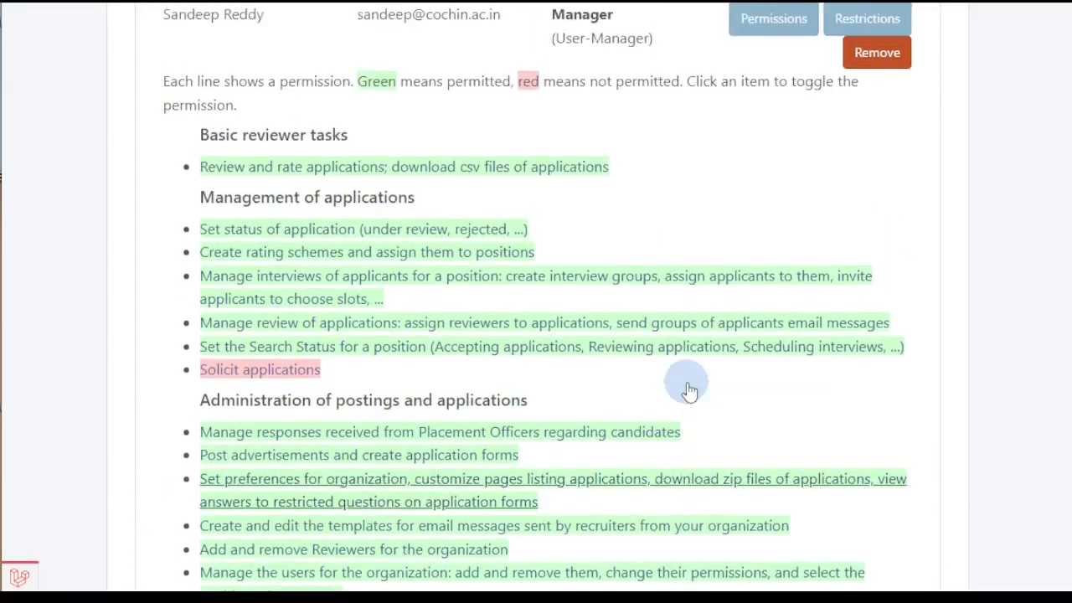
click(762, 40)
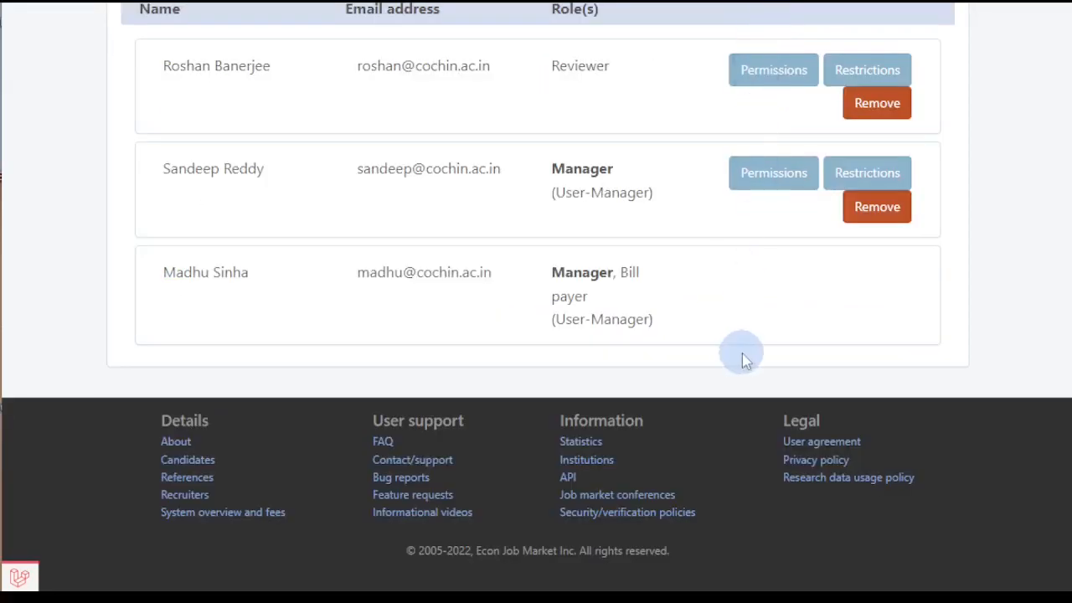
Grant the reviewer in the first user row permission to set the status of applications, and close that user's permissions.
scroll(740, 361, up, 2)
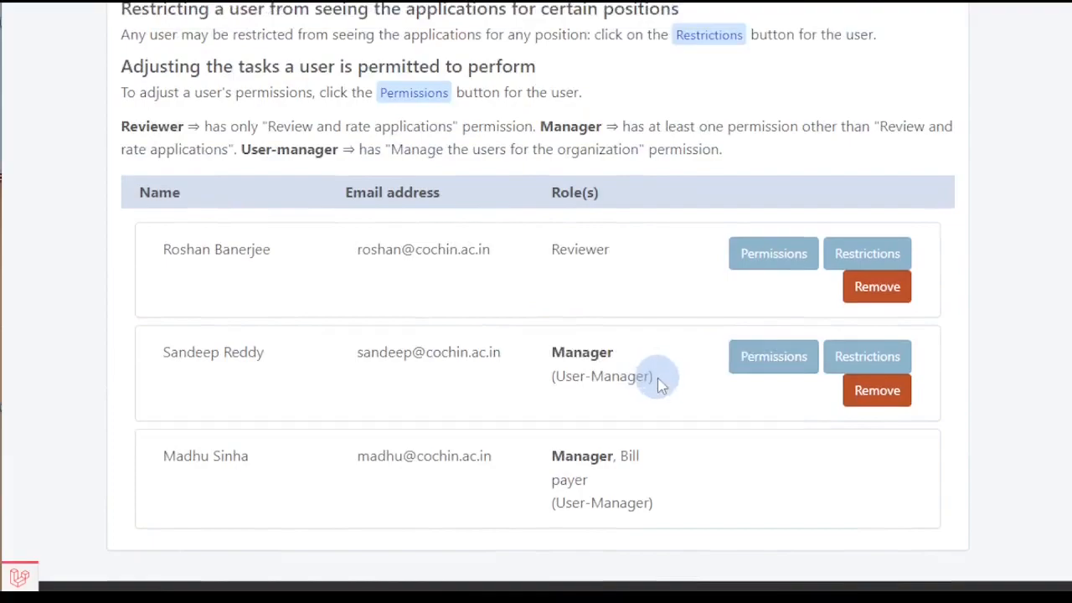
click(754, 270)
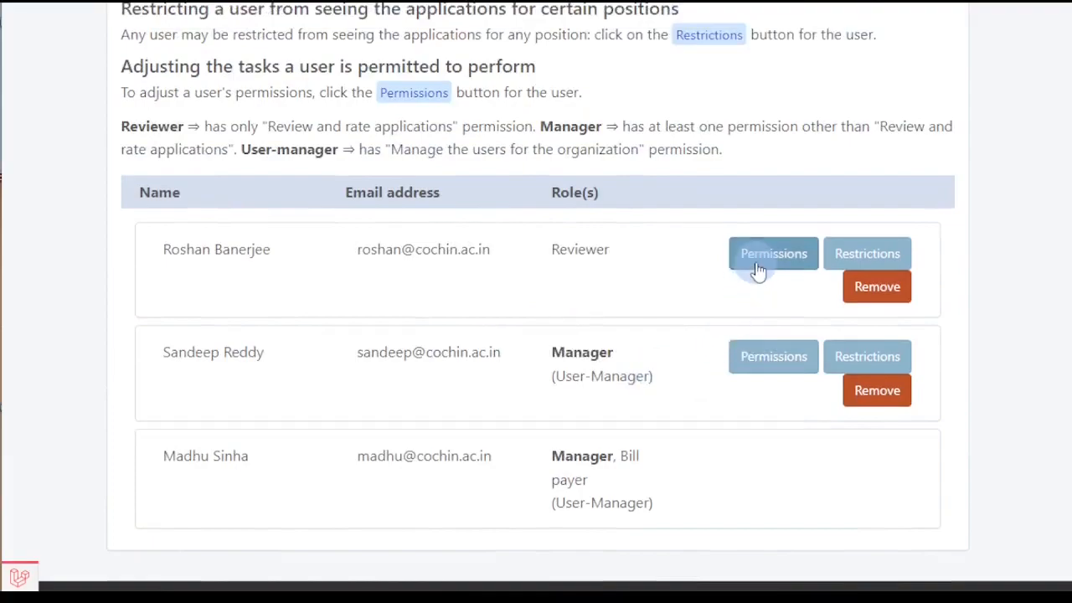
scroll(728, 379, down, 3)
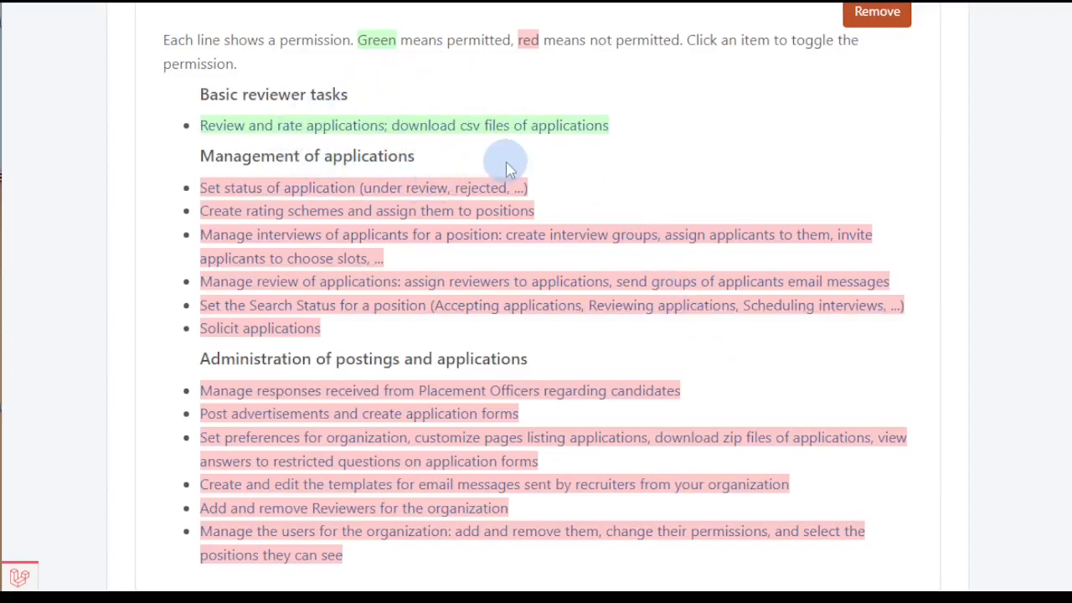
click(429, 187)
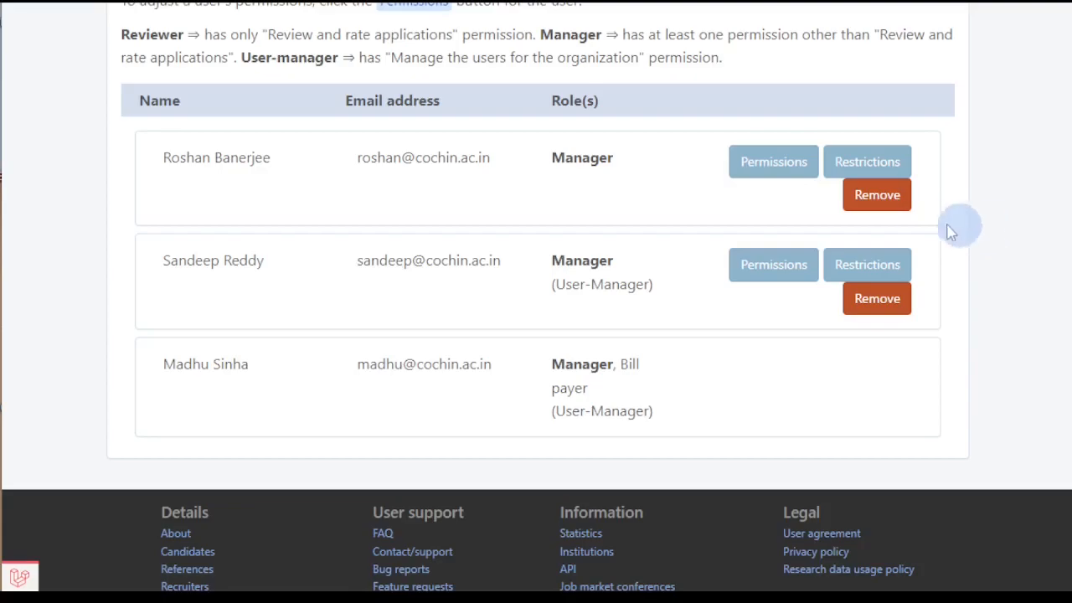
Try restricting the first listed user from seeing applications for the Assistant Professor, Development Economics position, and clear the restriction.
click(867, 159)
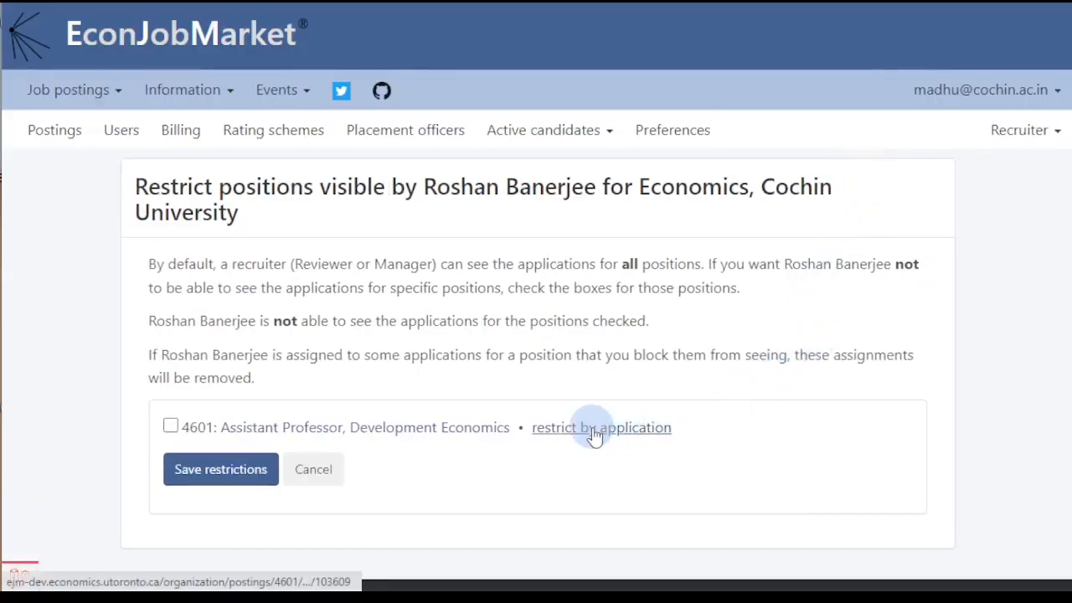
scroll(594, 435, down, 1)
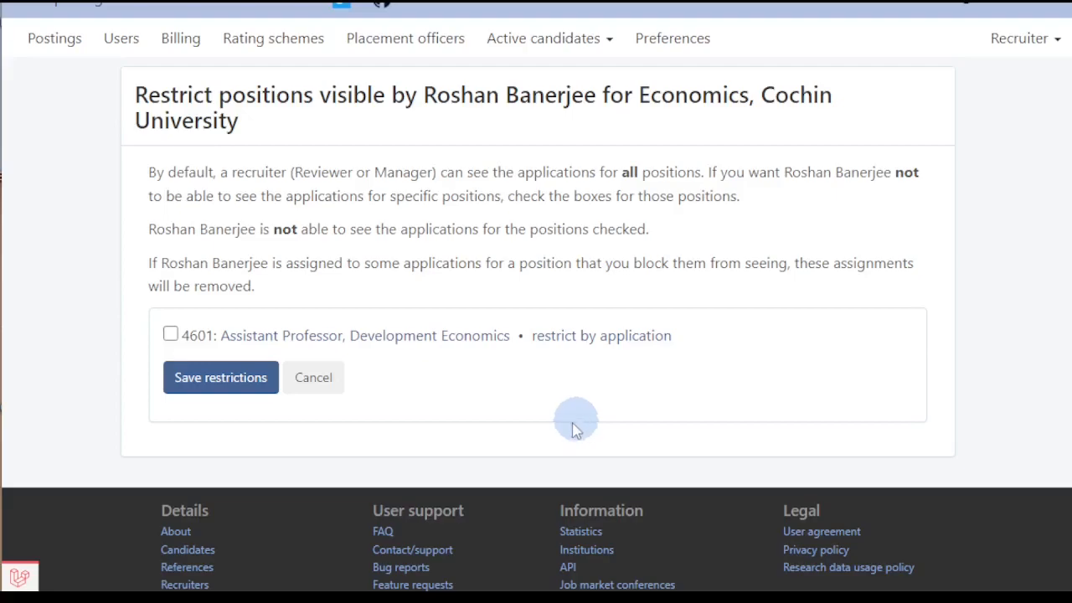
click(171, 335)
click(170, 334)
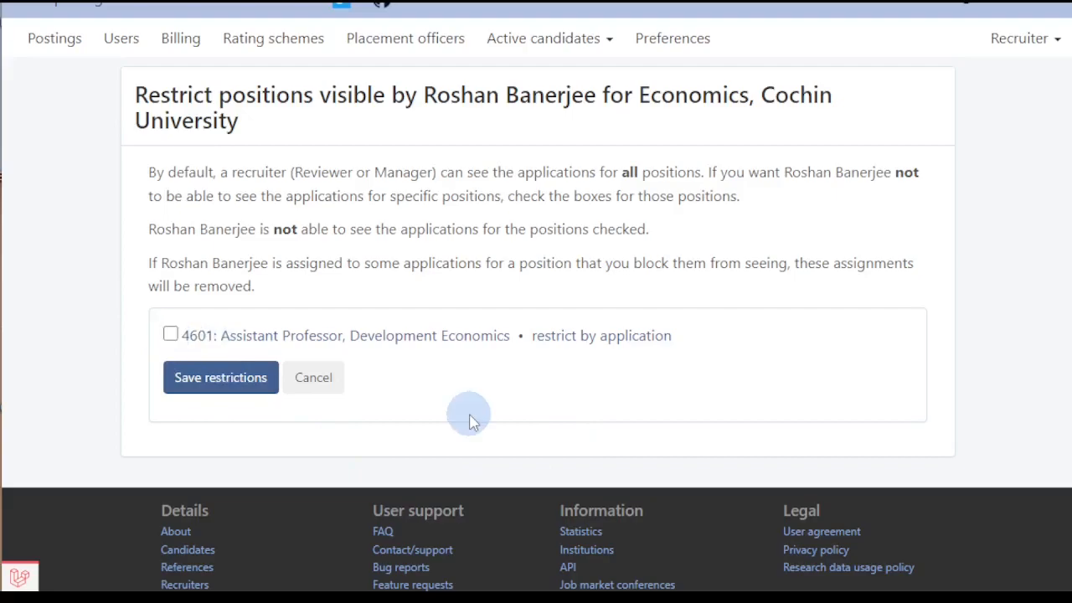
Try restricting the same user from both individual applications for the position, clear both selections and return to the organization's users.
click(603, 337)
scroll(653, 415, down, 1)
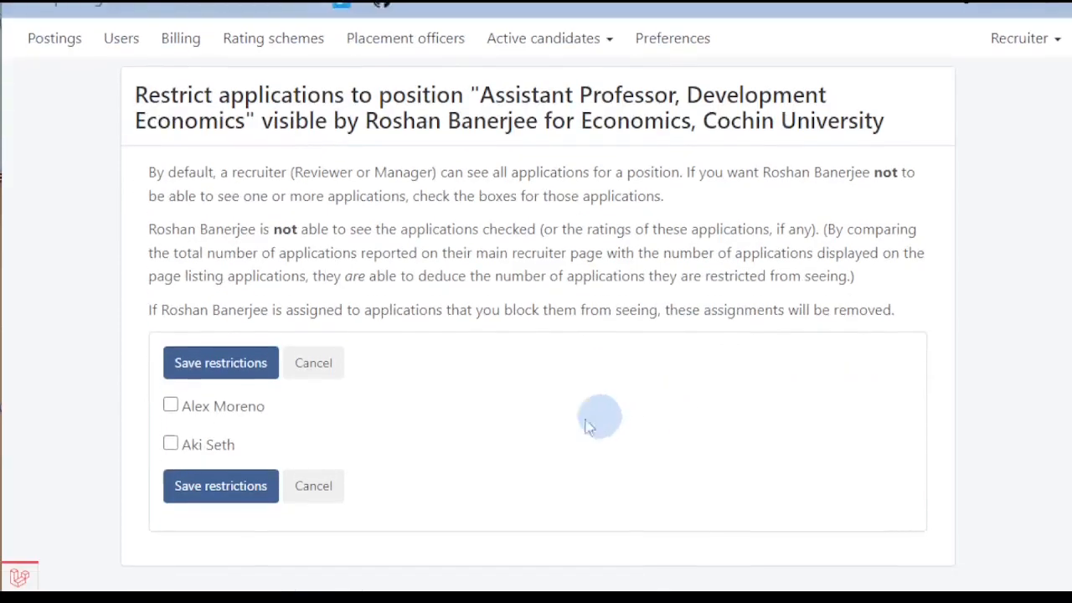
click(170, 408)
click(172, 445)
click(172, 407)
click(171, 444)
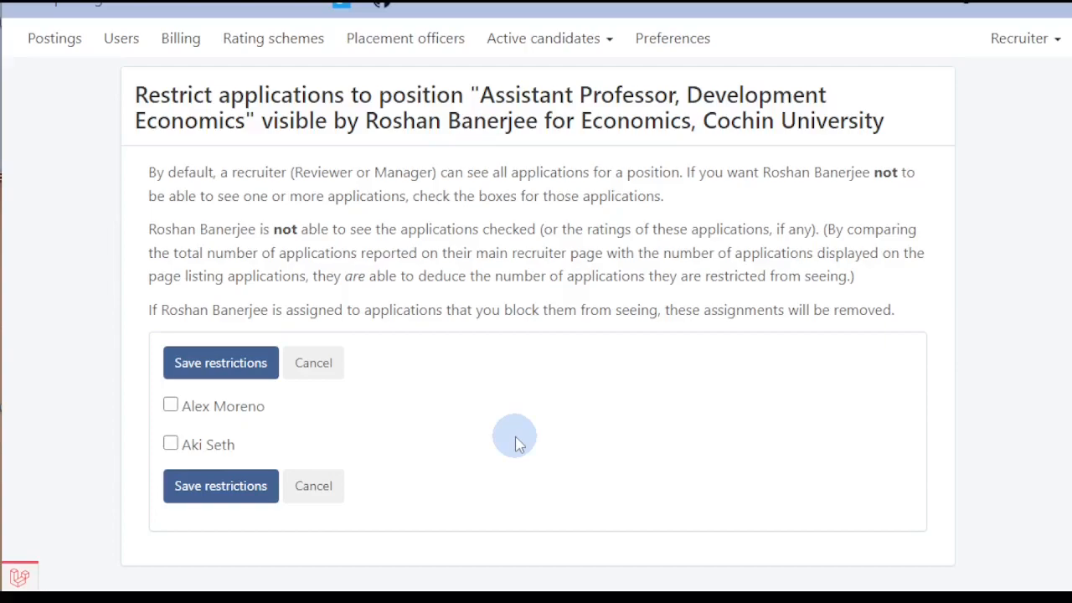
scroll(377, 393, up, 2)
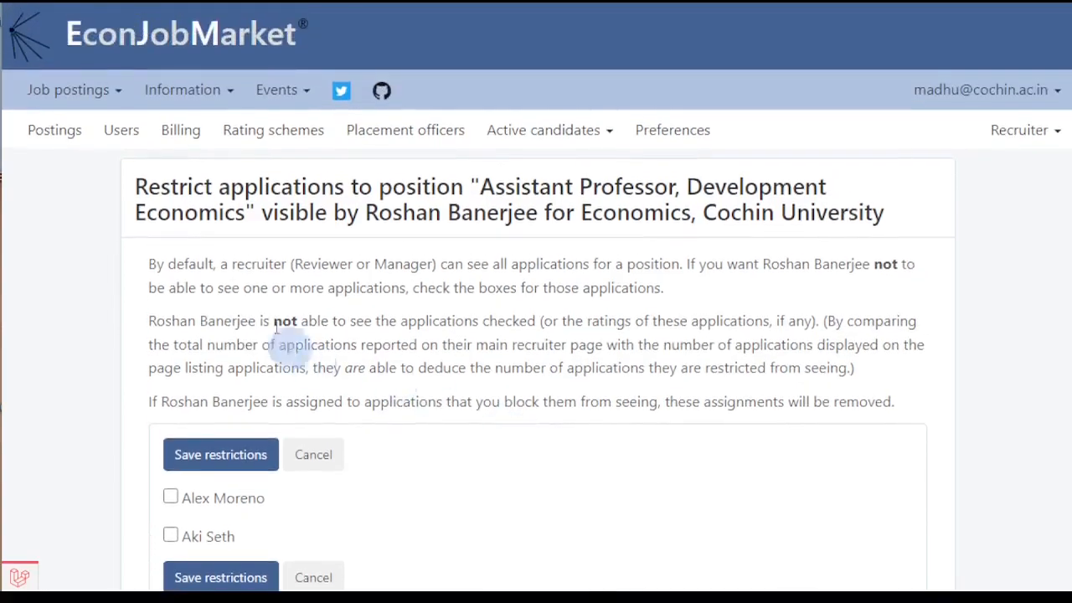
click(122, 132)
scroll(695, 385, down, 3)
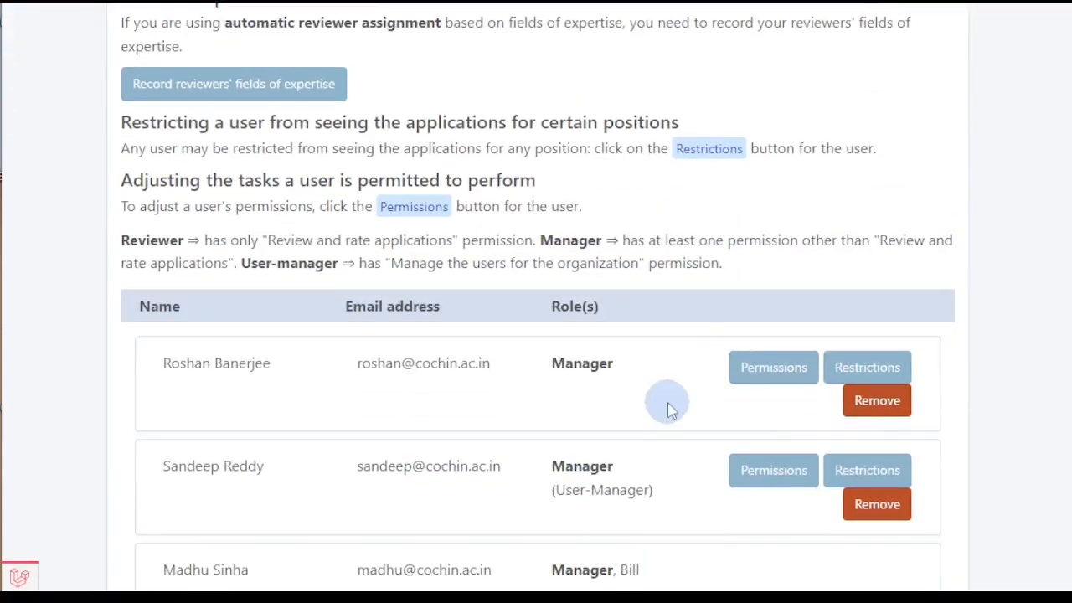
click(824, 474)
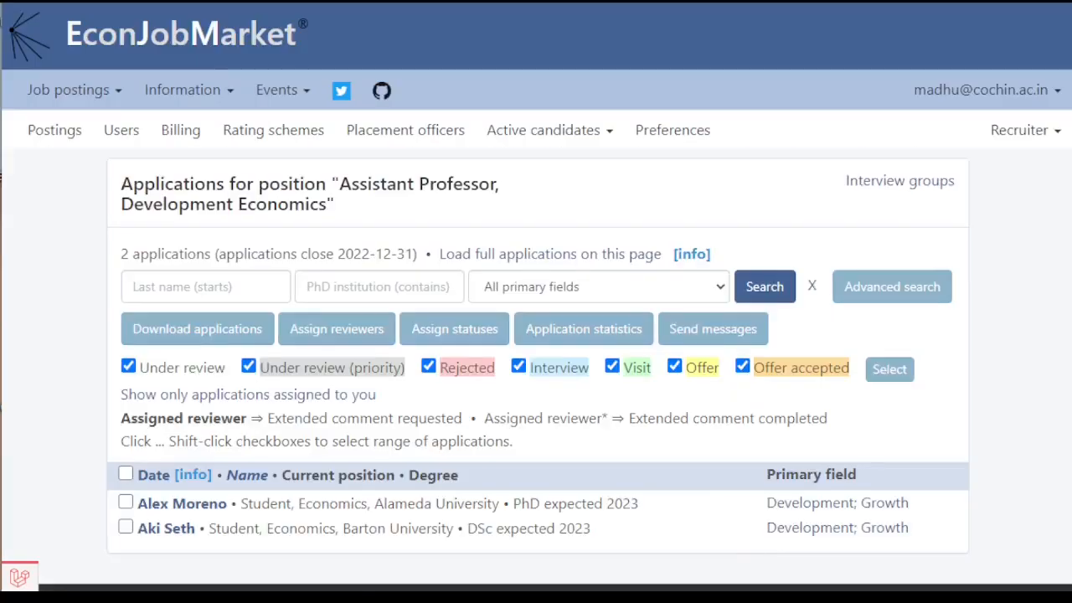
Assign the colleague with the new status-setting permission as reviewer of the first listed application, without asking for an Extended comment.
click(325, 330)
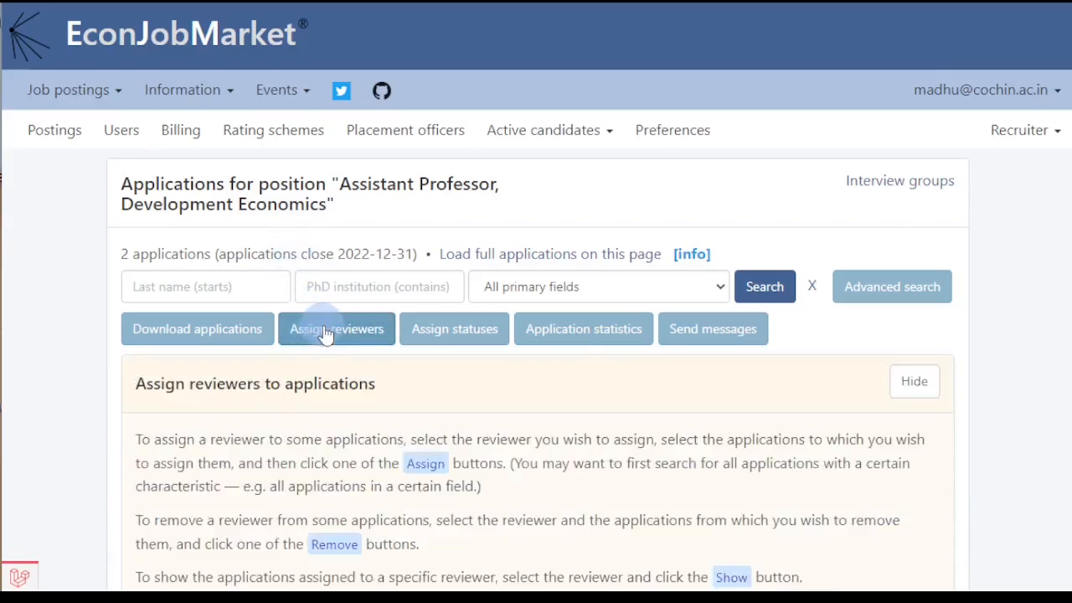
scroll(472, 406, down, 3)
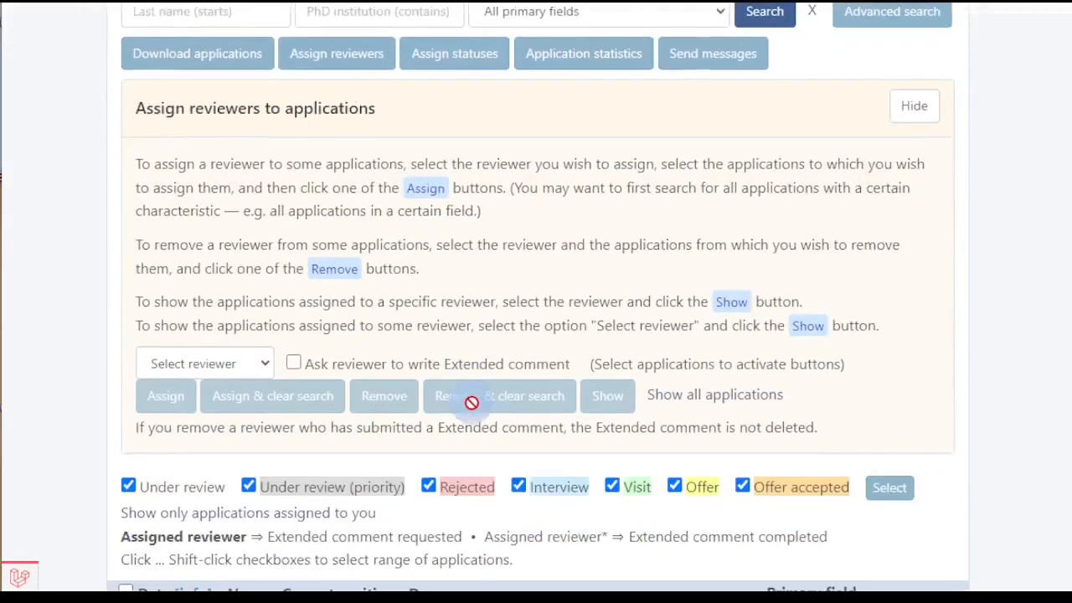
click(230, 363)
click(168, 408)
scroll(166, 452, down, 2)
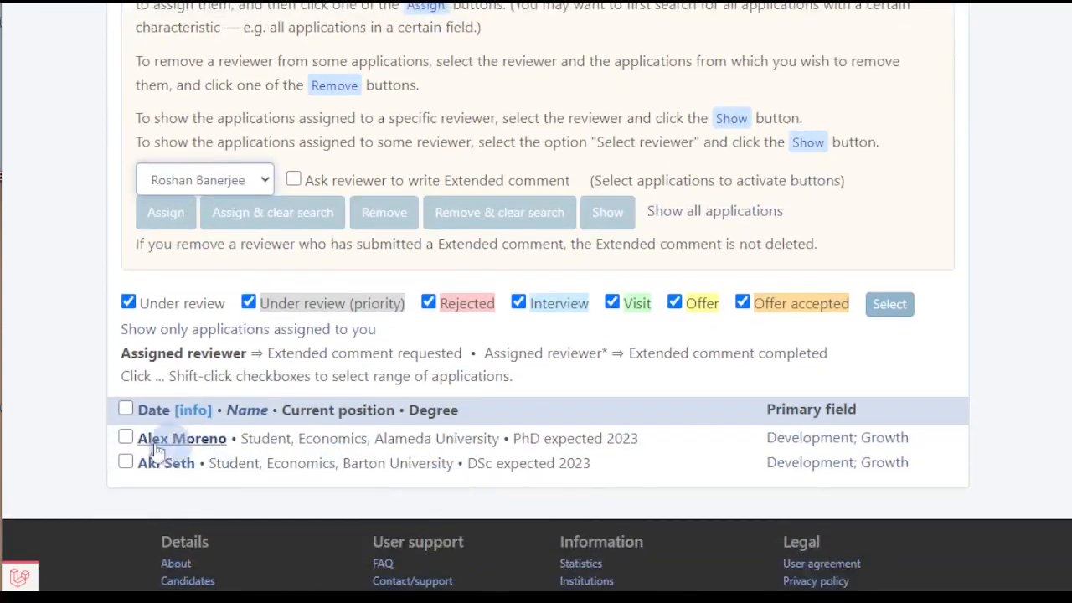
click(126, 437)
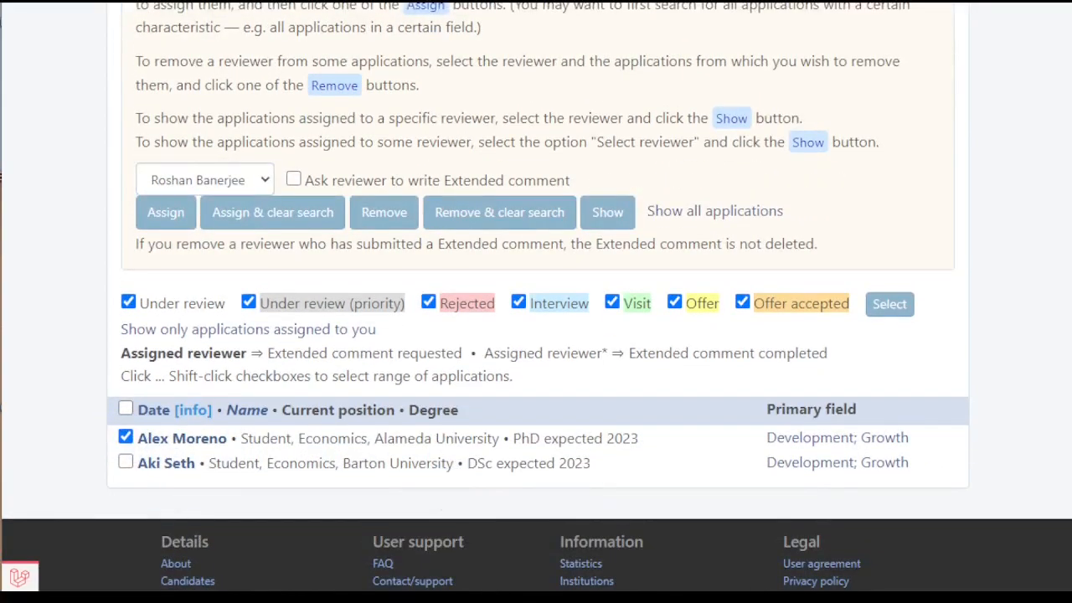
click(170, 214)
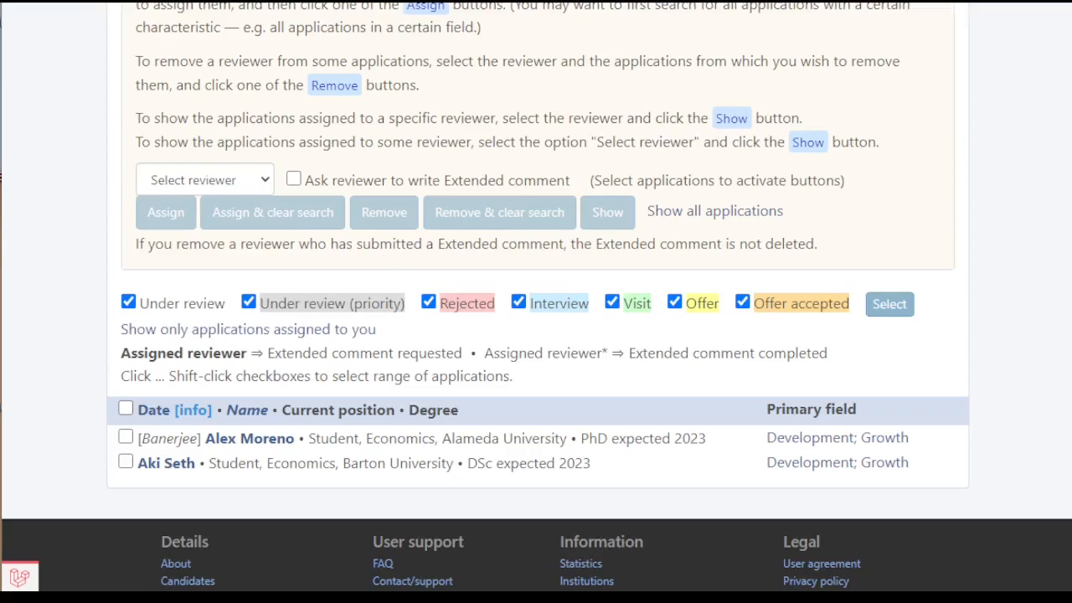
Open automatic reviewer assignment for the Assistant Professor, Development Economics posting and examine its assignment parameters and methods.
scroll(552, 475, up, 5)
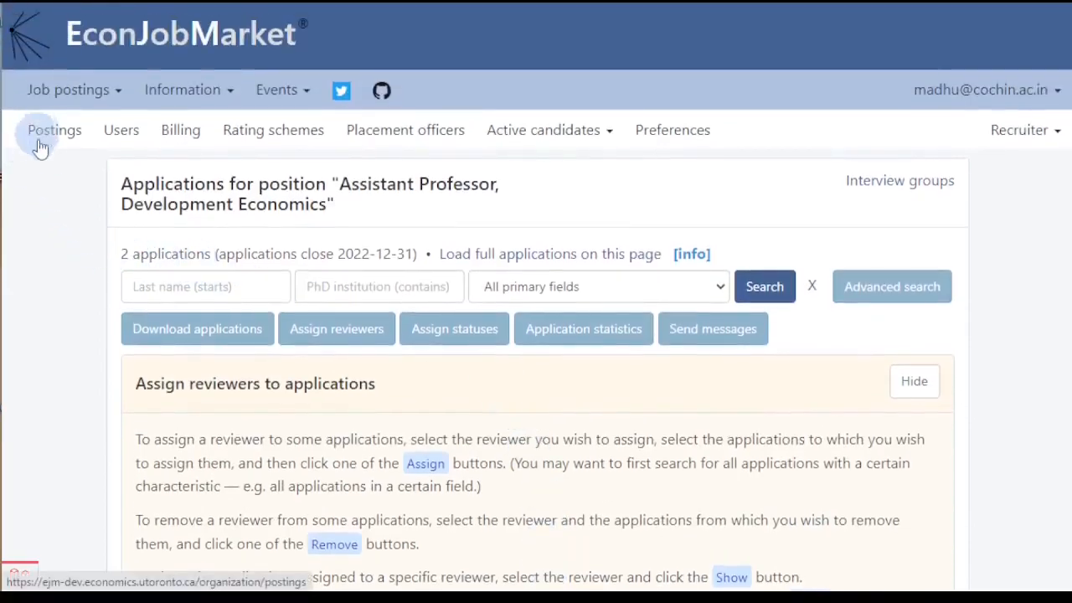
click(40, 144)
scroll(502, 345, down, 5)
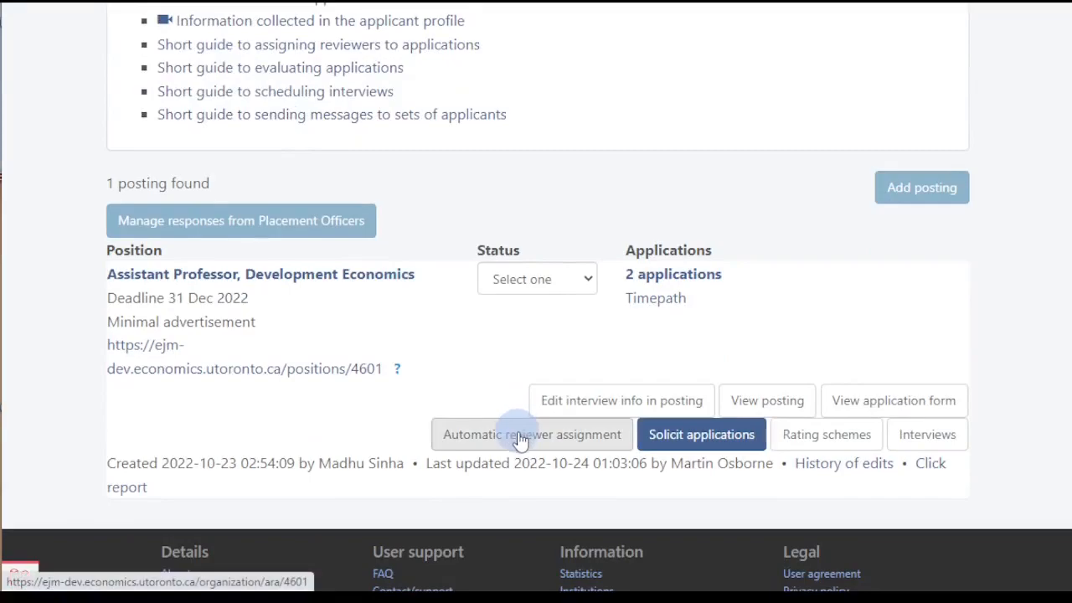
click(519, 440)
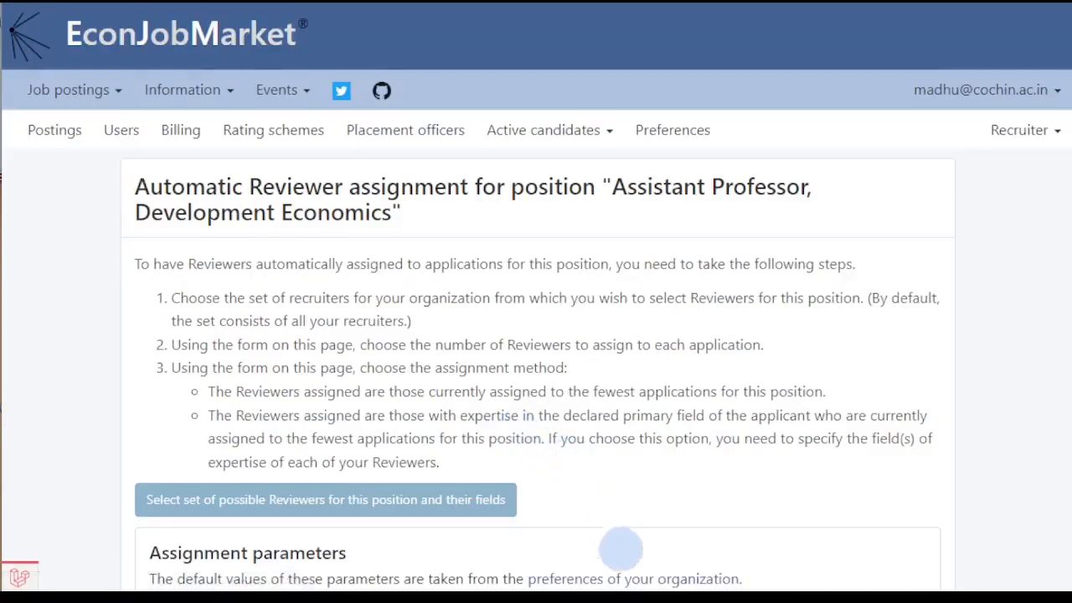
scroll(726, 410, down, 1)
scroll(725, 410, down, 5)
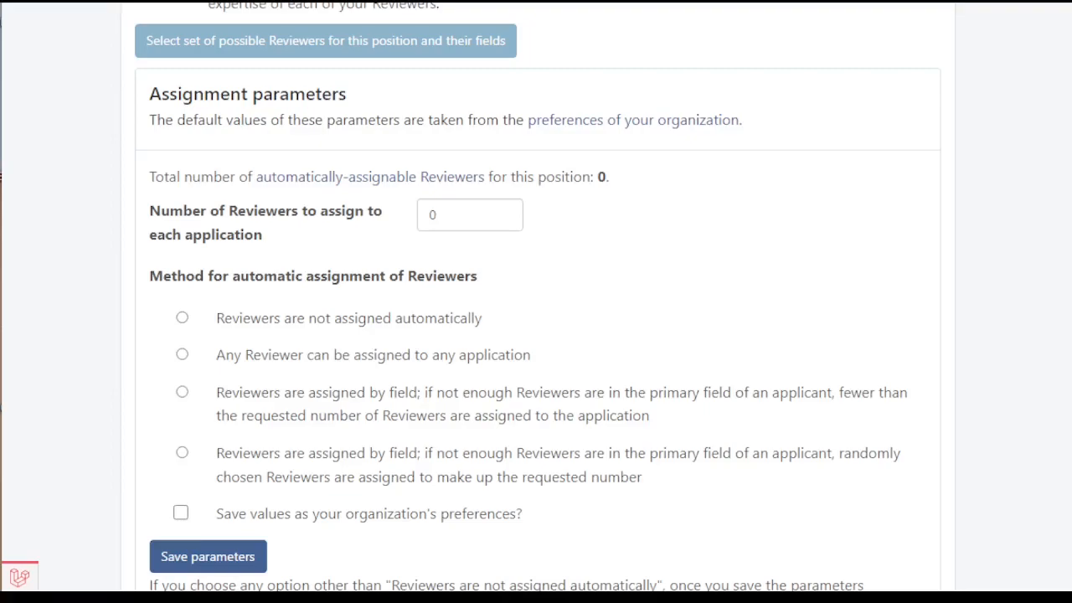
scroll(611, 558, up, 5)
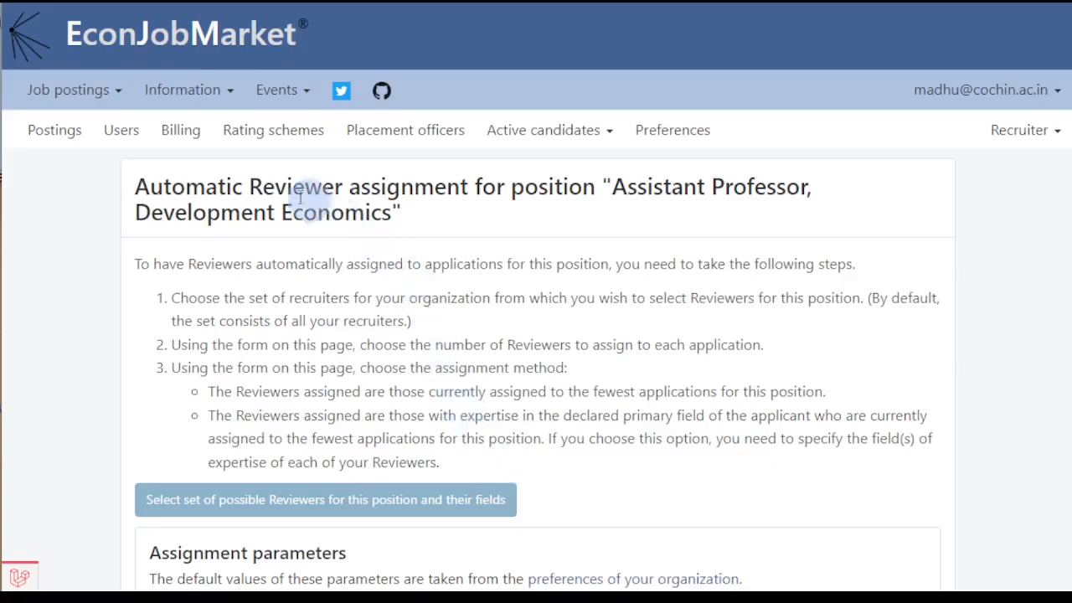
Start a new rating scheme named Rating with 3 levels, keeping manager and reviewer as both setter and viewer roles.
click(273, 146)
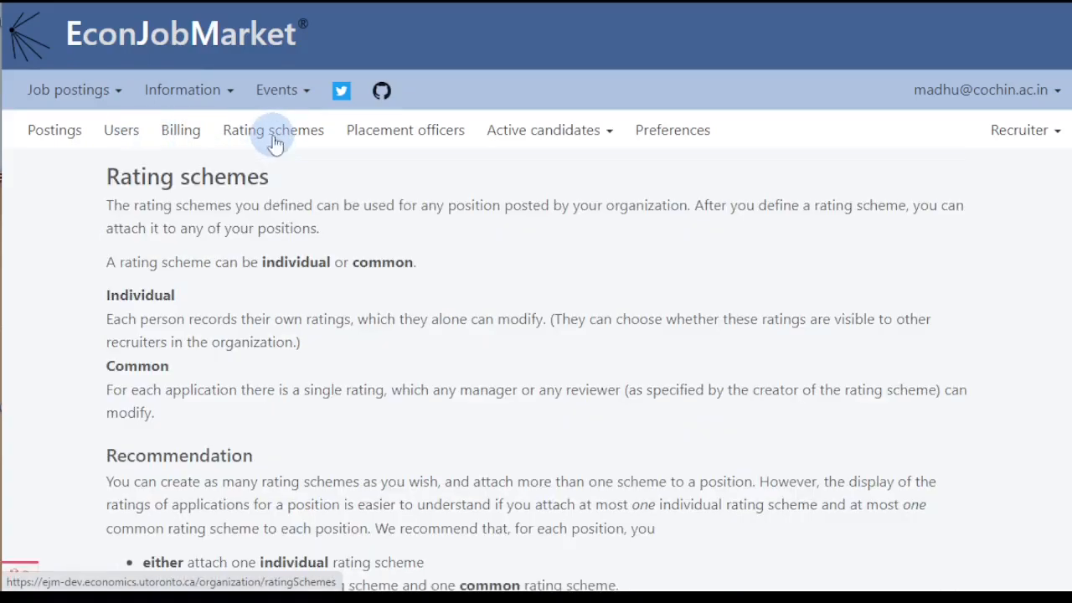
scroll(406, 291, down, 2)
scroll(406, 292, down, 3)
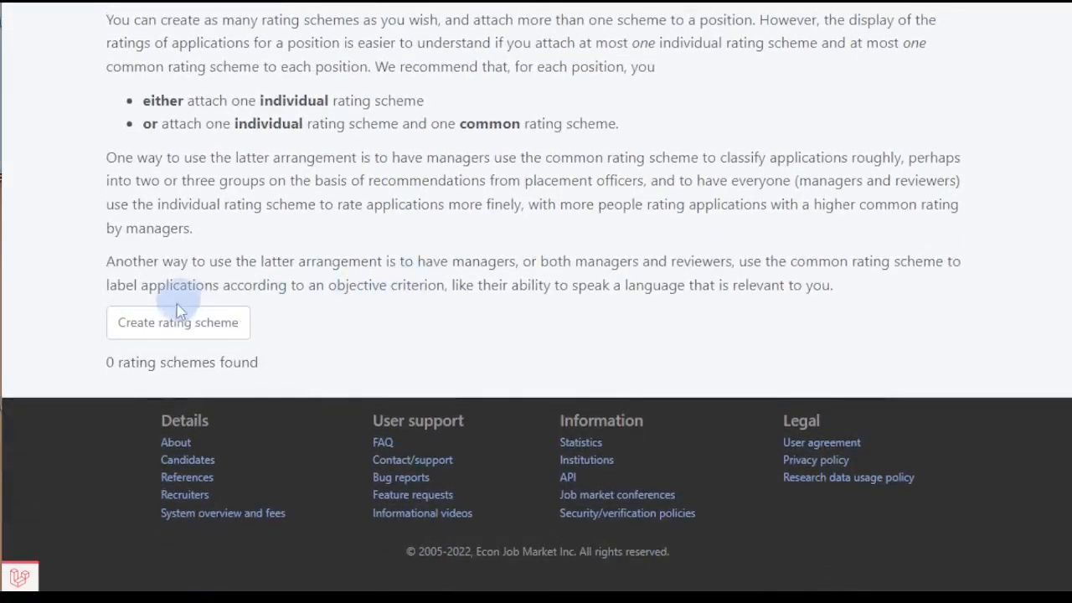
click(175, 321)
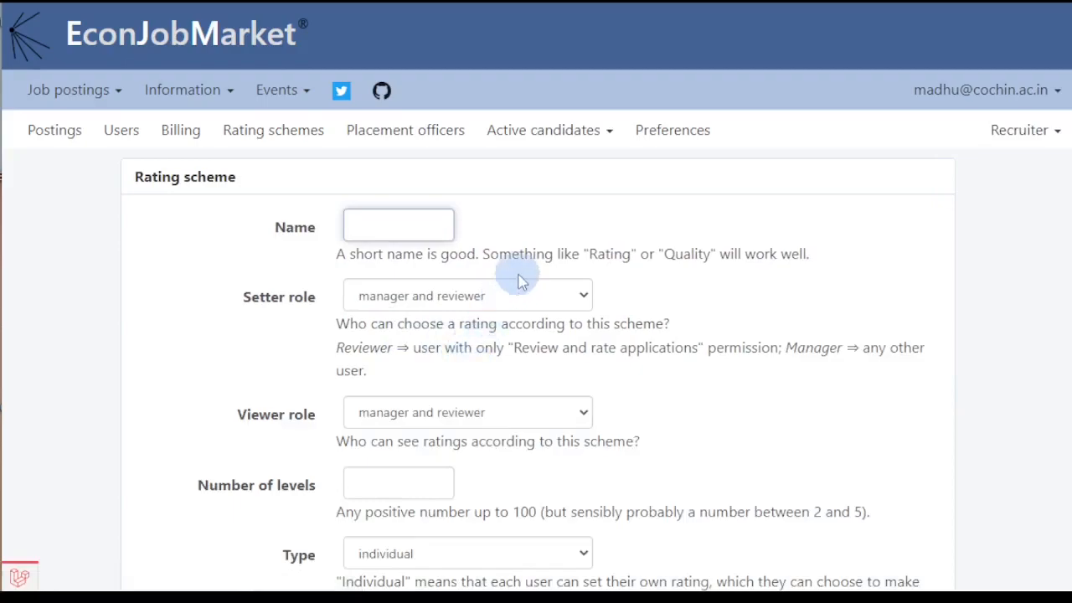
text(Rating)
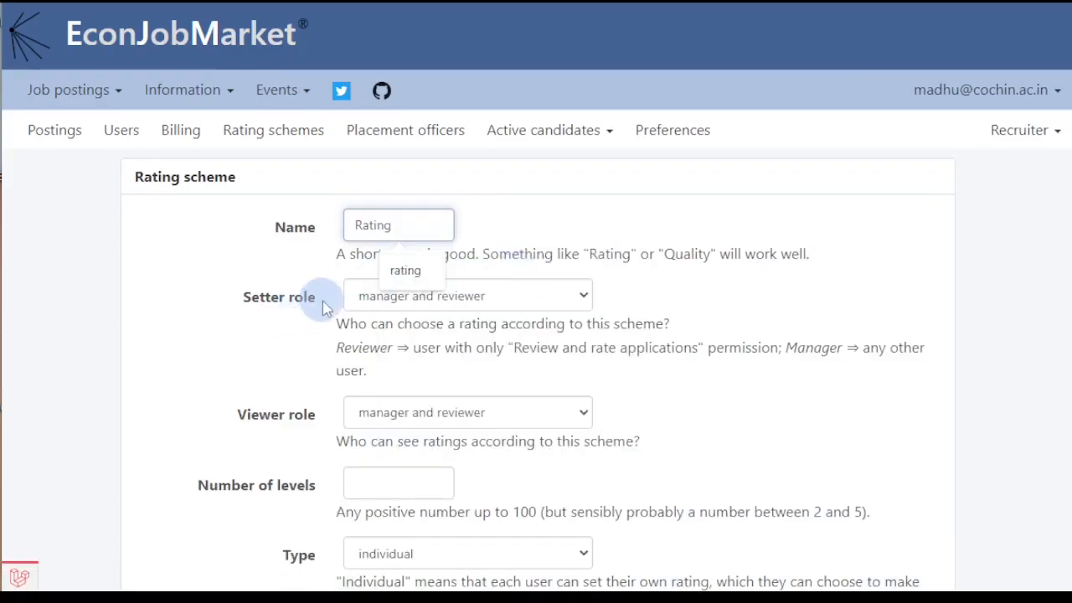
key(Tab)
key(Tab)
key(Tab)
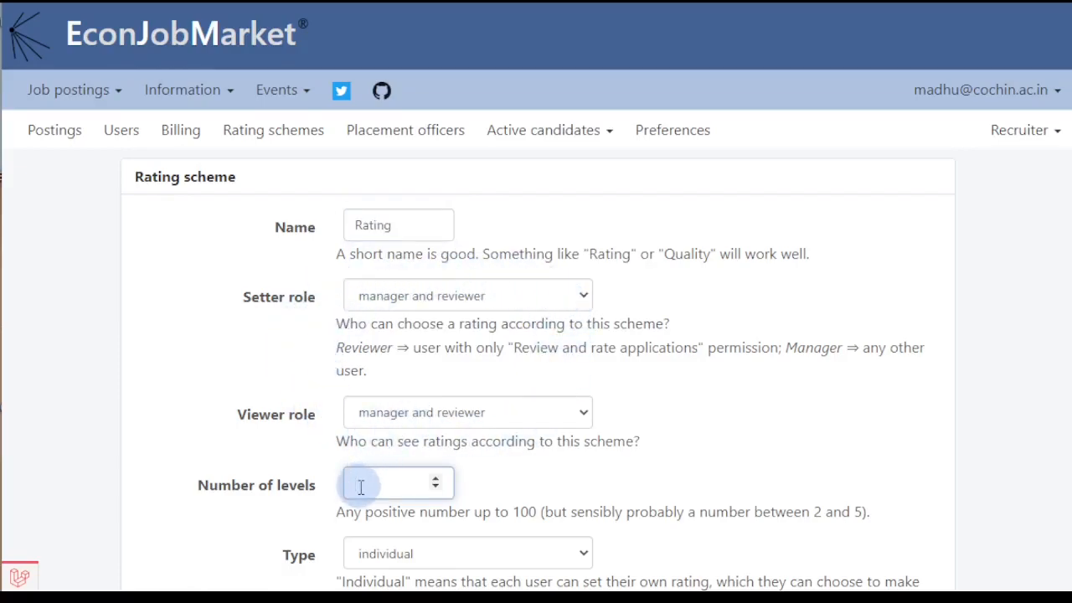
text(3)
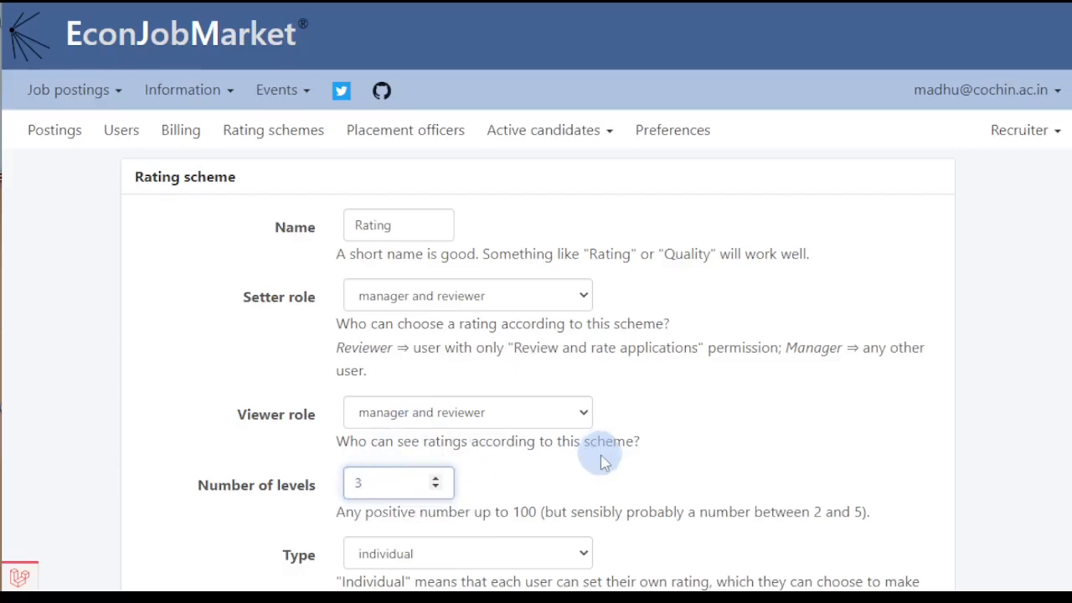
Allow comments in the rating scheme, keep its type individual and not default, and continue to the rating labels.
scroll(603, 460, down, 3)
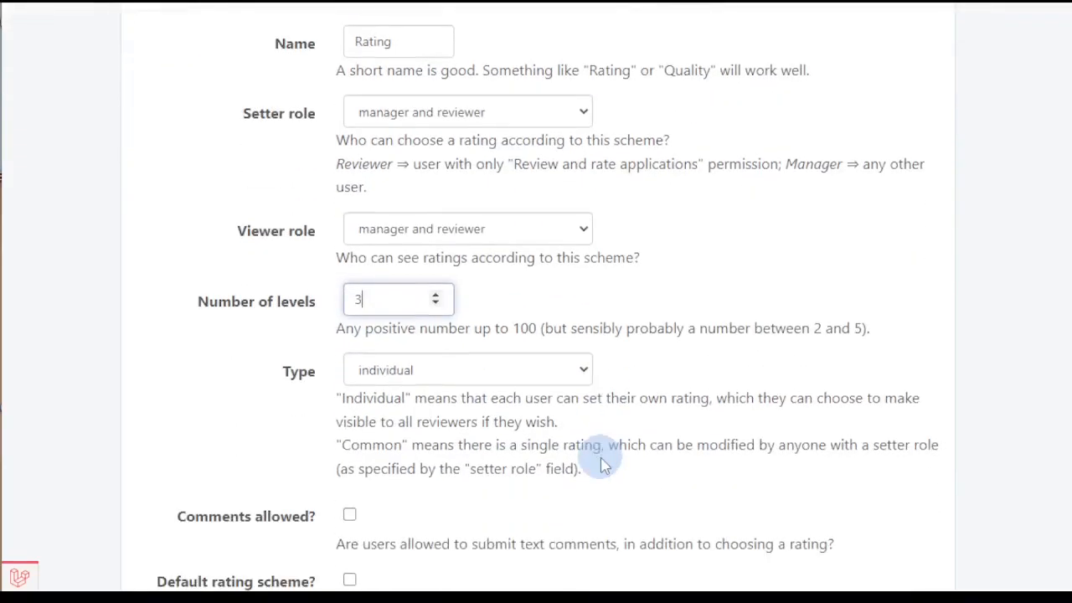
click(350, 425)
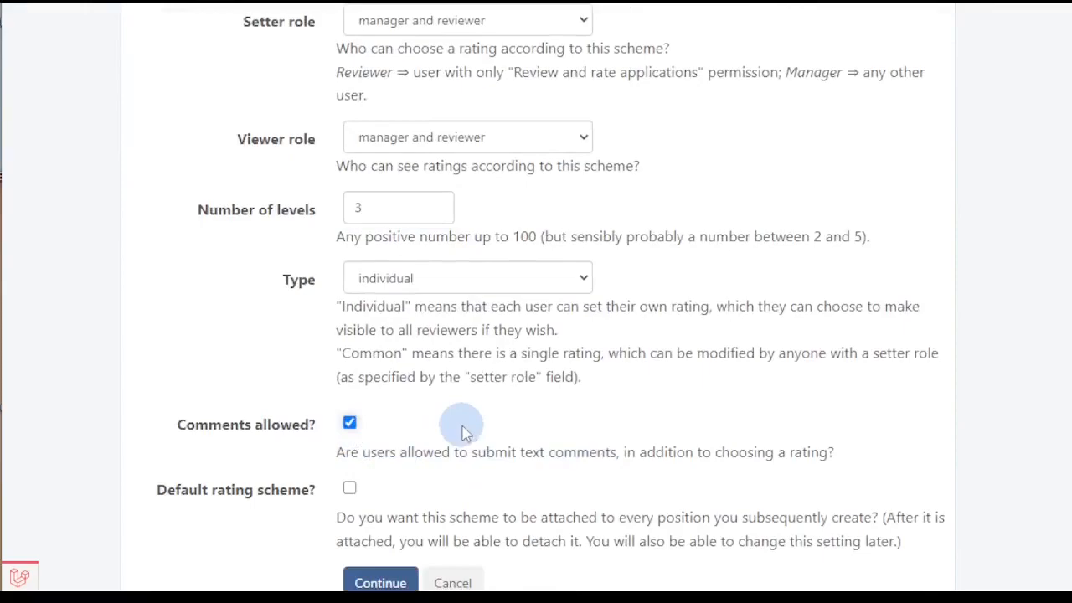
scroll(467, 432, down, 1)
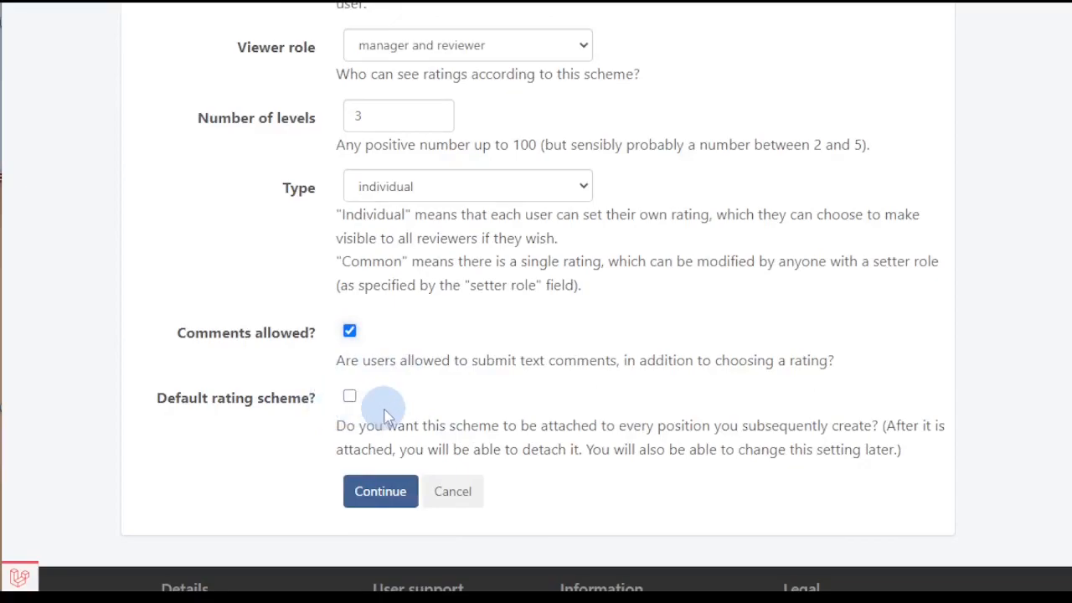
click(382, 492)
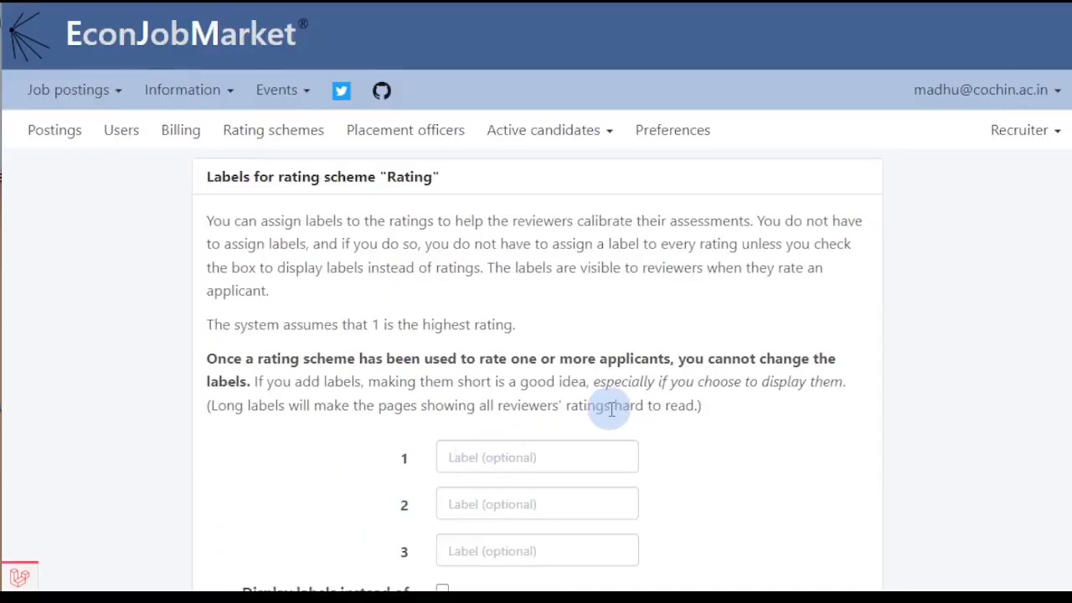
Label ratings 1 to 3 as Good, Reasonable and Reject, display labels instead of ratings, and save the rating scheme.
scroll(616, 407, down, 2)
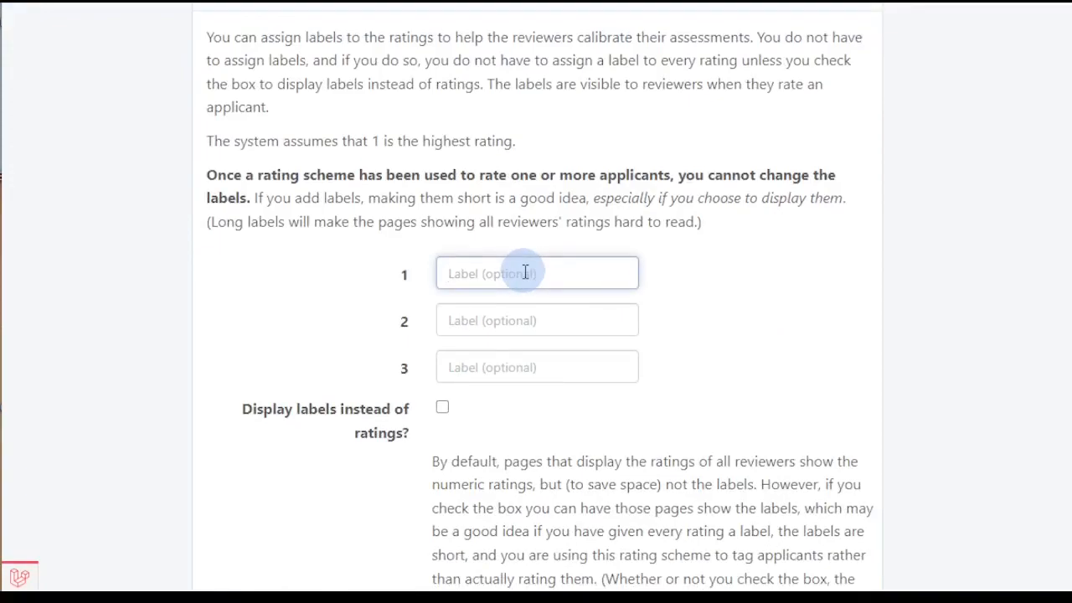
text(Good)
key(Tab)
text(Reasonable)
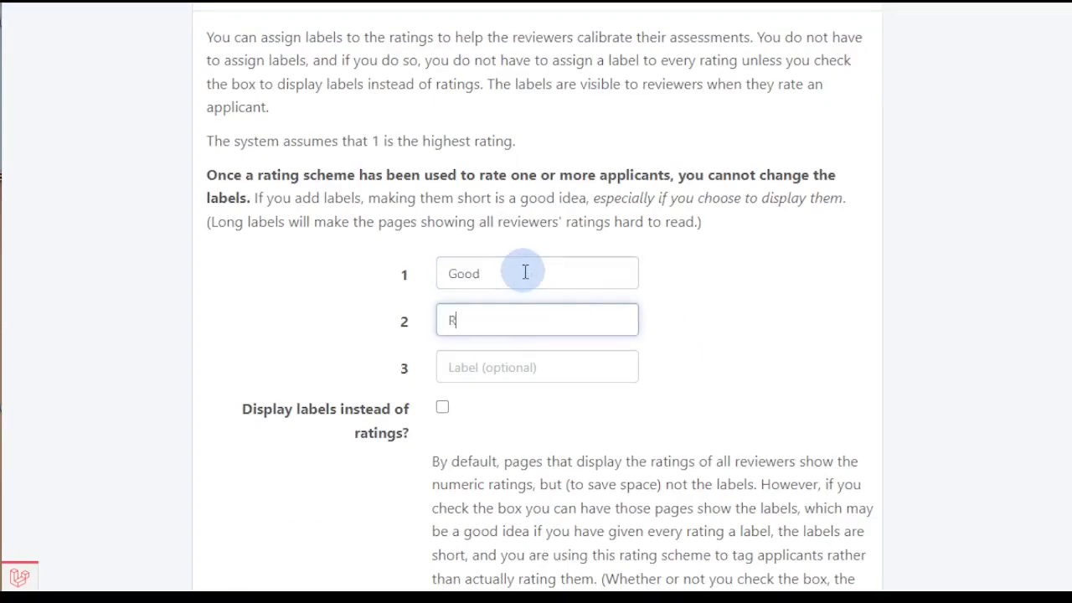
key(Tab)
text(Reject)
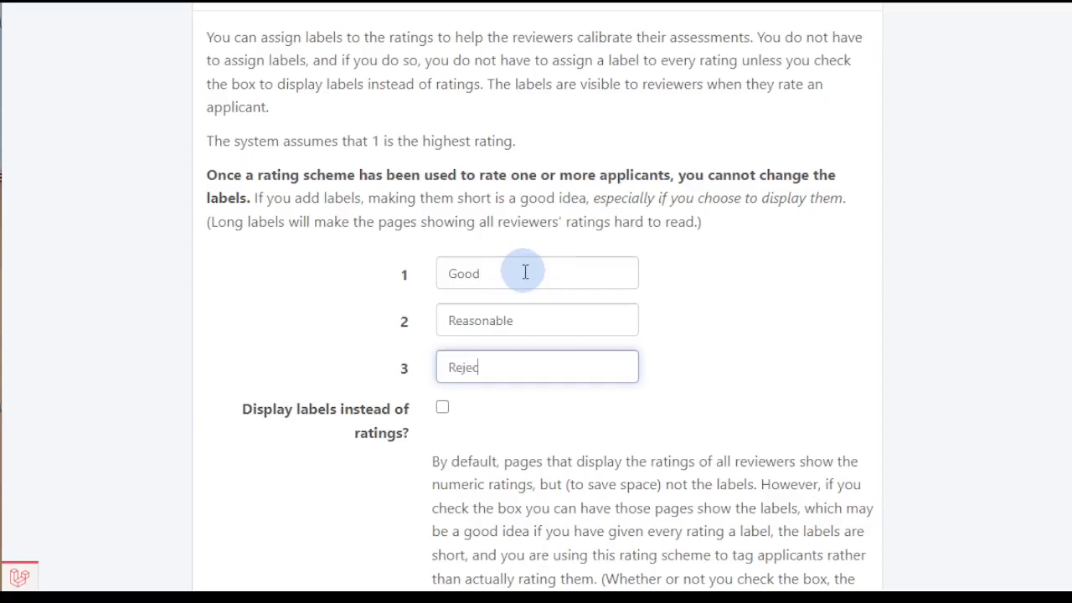
click(441, 408)
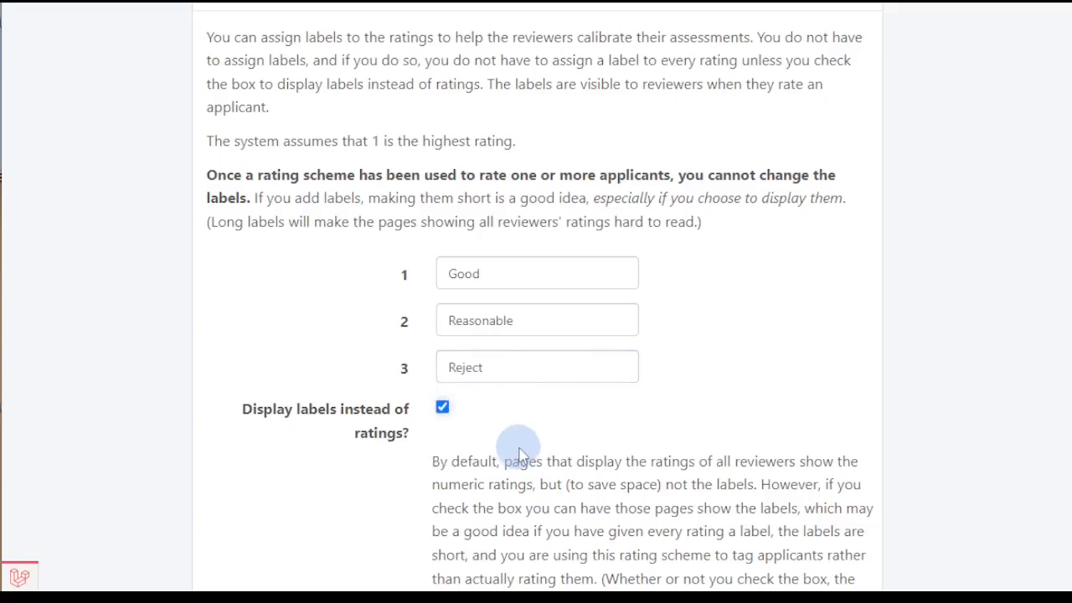
scroll(522, 442, down, 3)
click(514, 371)
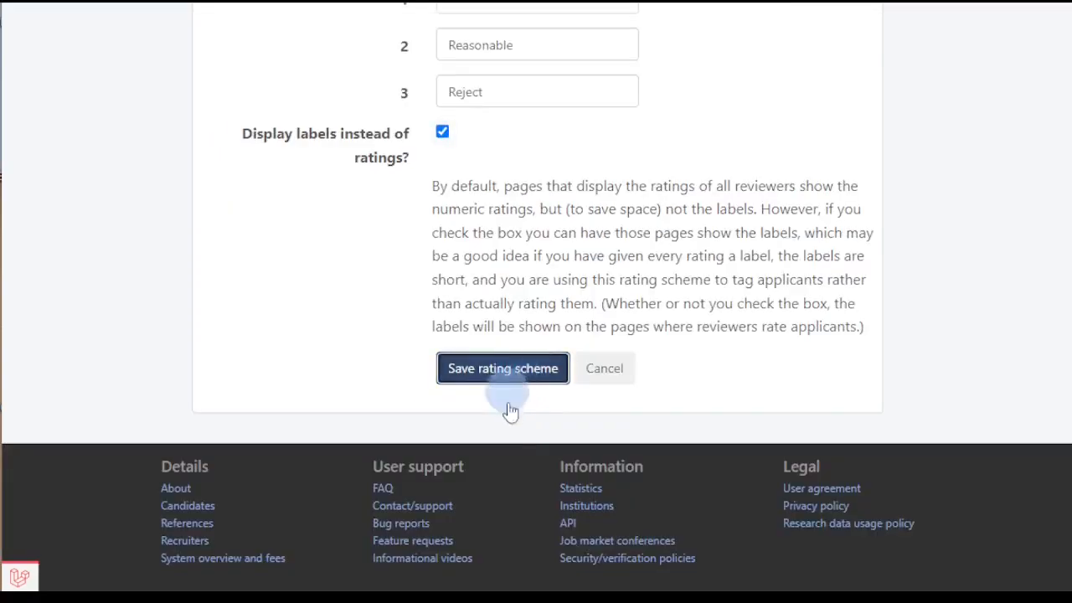
scroll(503, 434, down, 5)
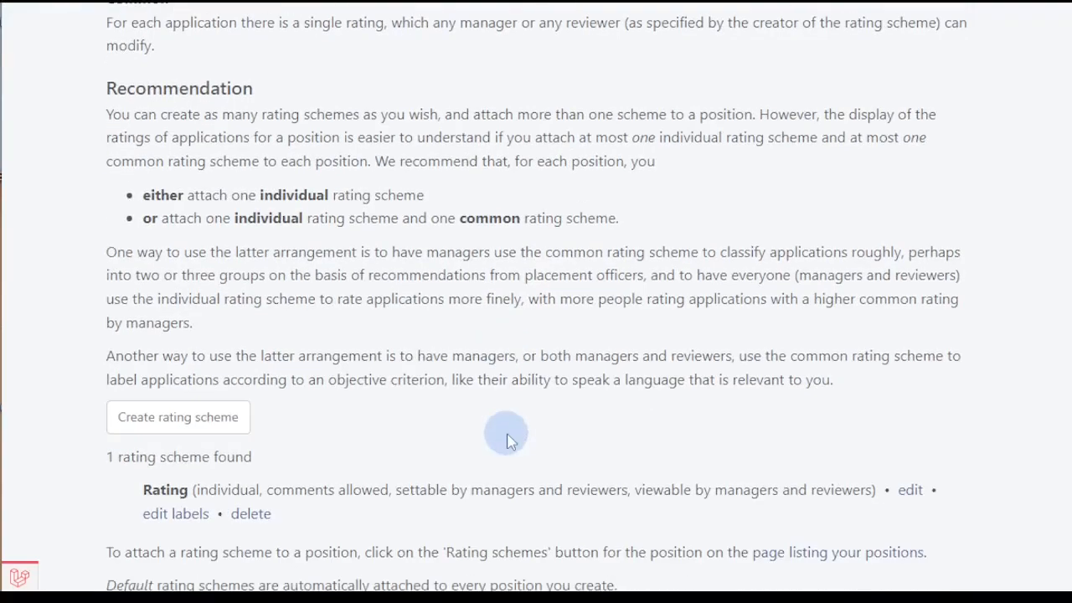
scroll(419, 435, down, 2)
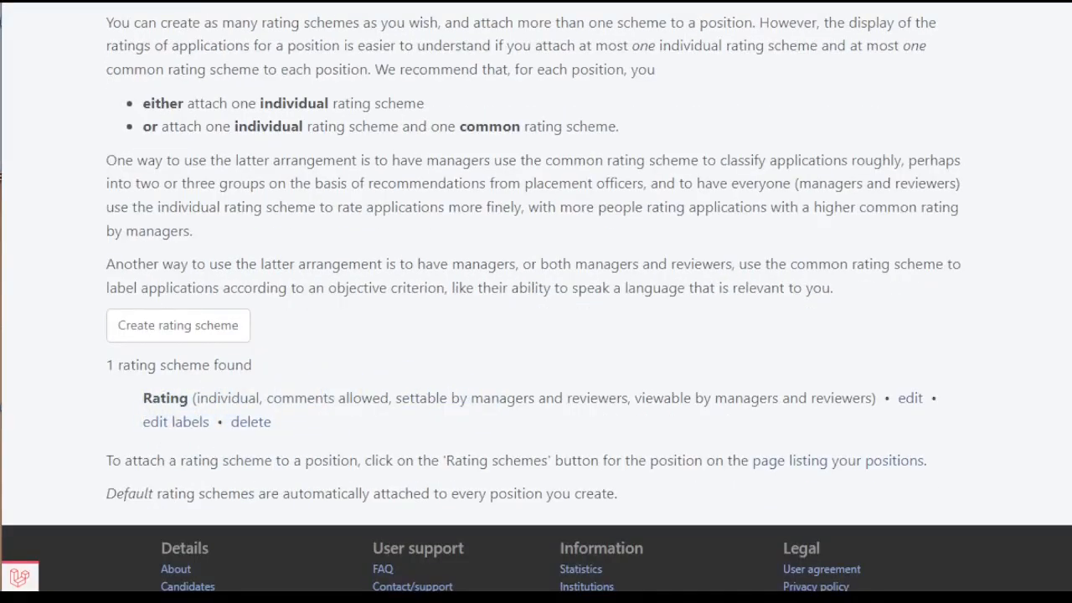
Attach the Rating scheme to the Assistant Professor, Development Economics posting.
scroll(897, 223, up, 6)
click(67, 99)
scroll(701, 376, down, 5)
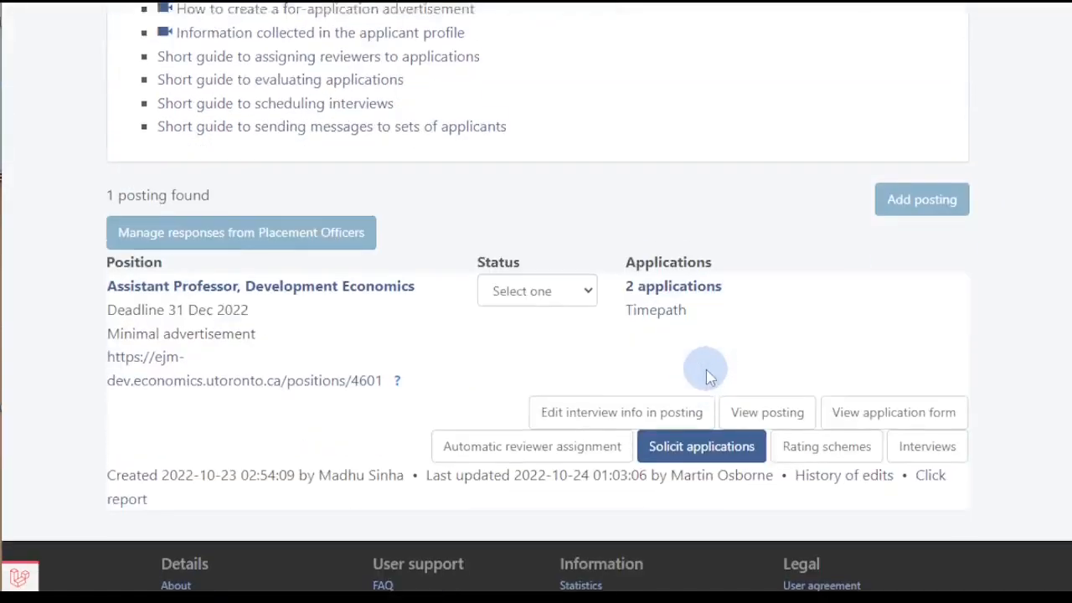
click(844, 441)
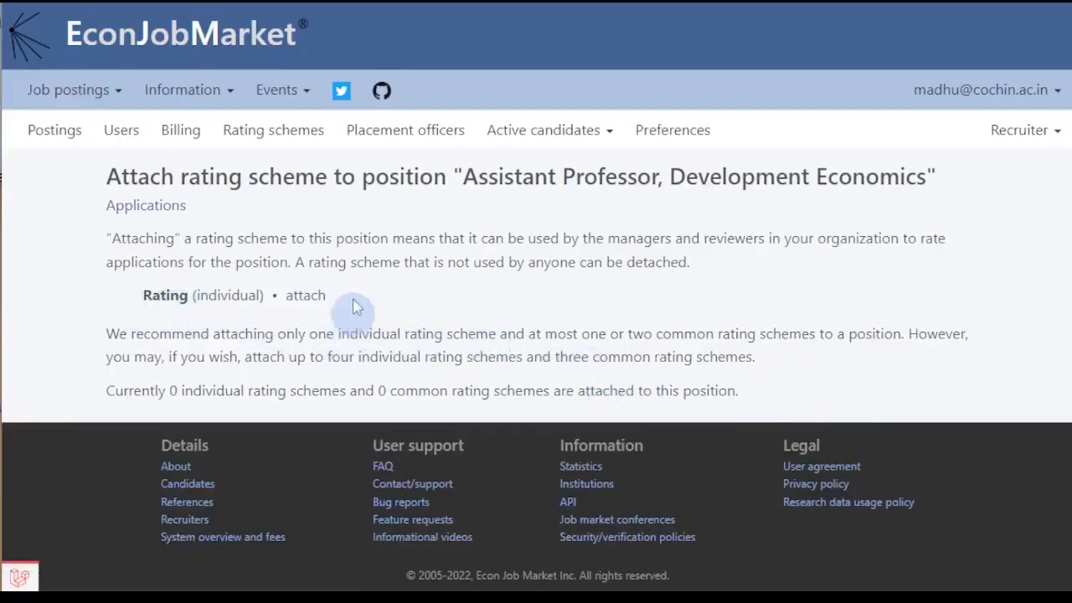
click(306, 296)
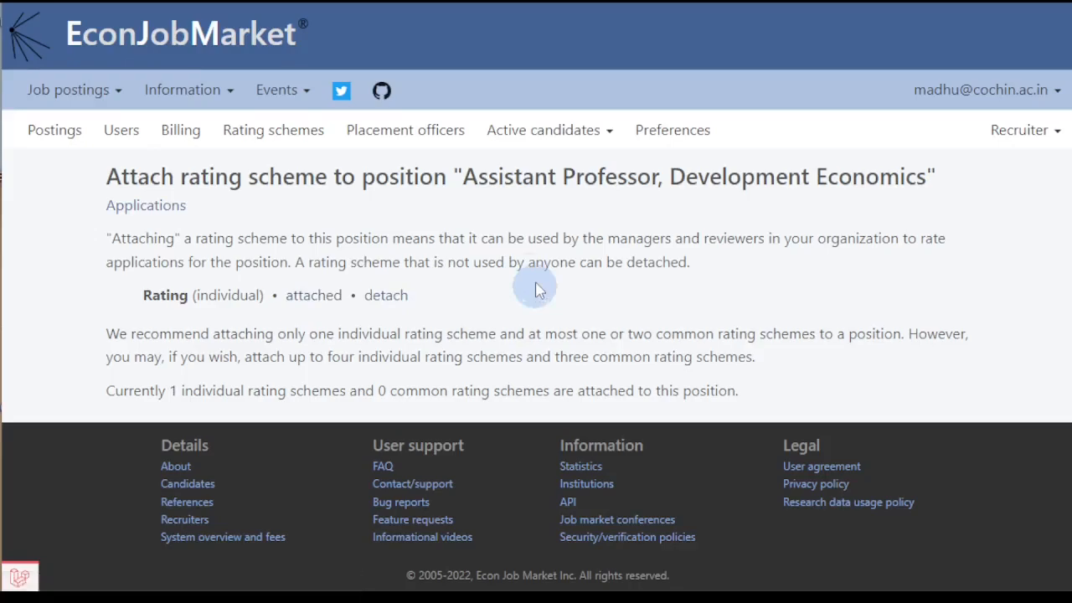
Open the ratings page for the Assistant Professor, Development Economics applications.
click(56, 131)
scroll(913, 481, down, 1)
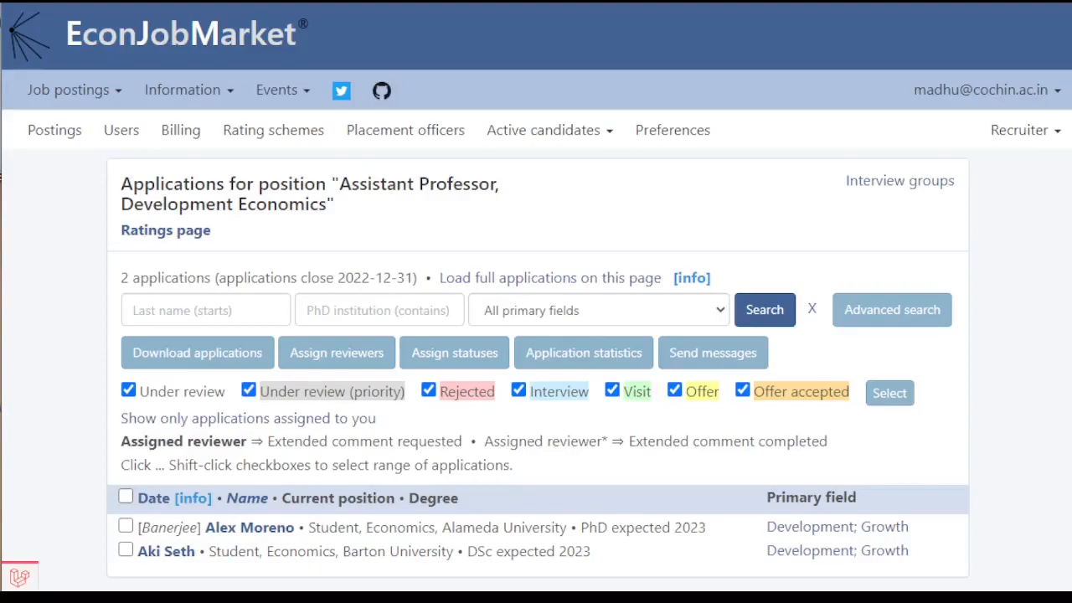
click(189, 243)
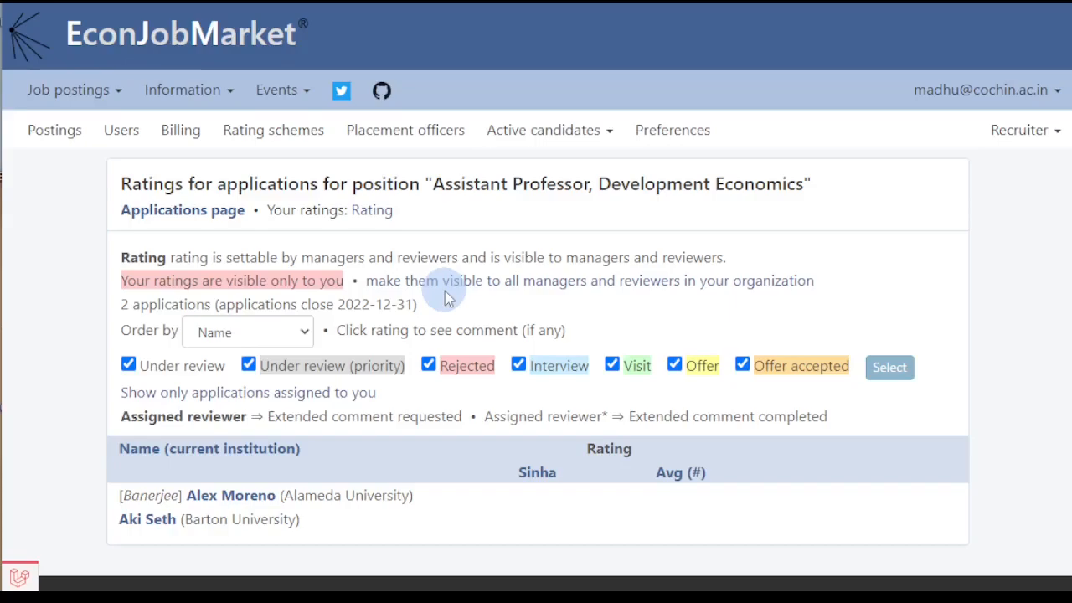
Rate the first listed application 2 (Reasonable) with the comment "An impressive job market paper", submit and close its window.
click(268, 496)
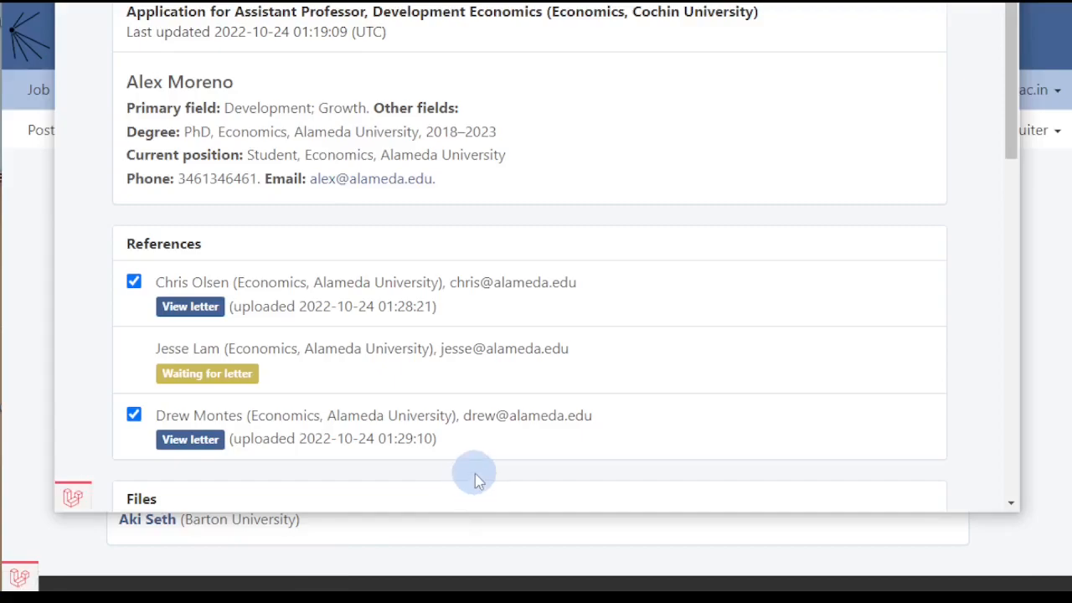
scroll(475, 478, down, 5)
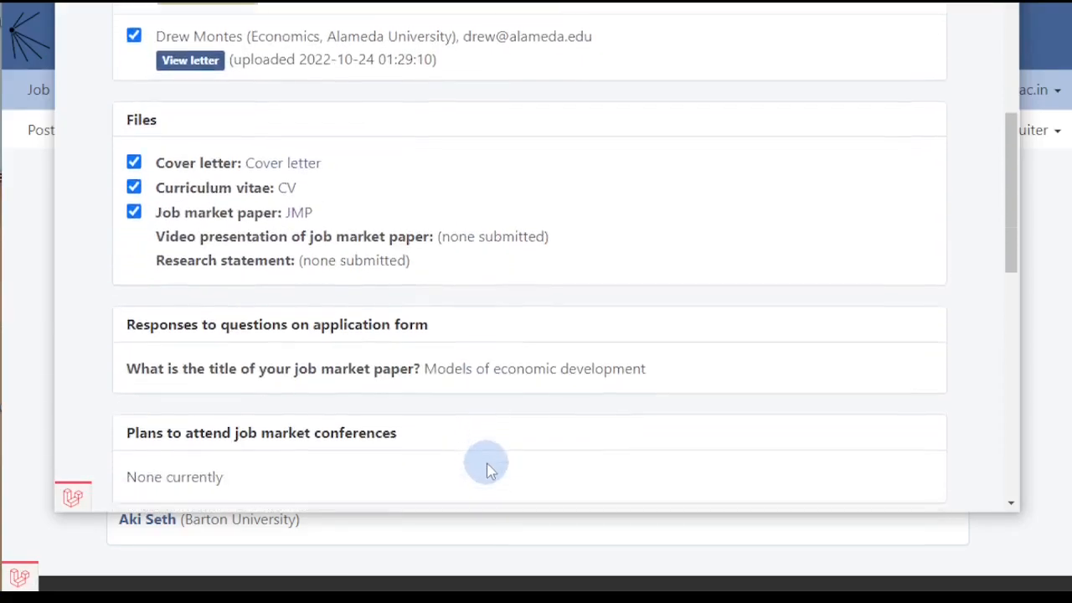
scroll(490, 469, down, 4)
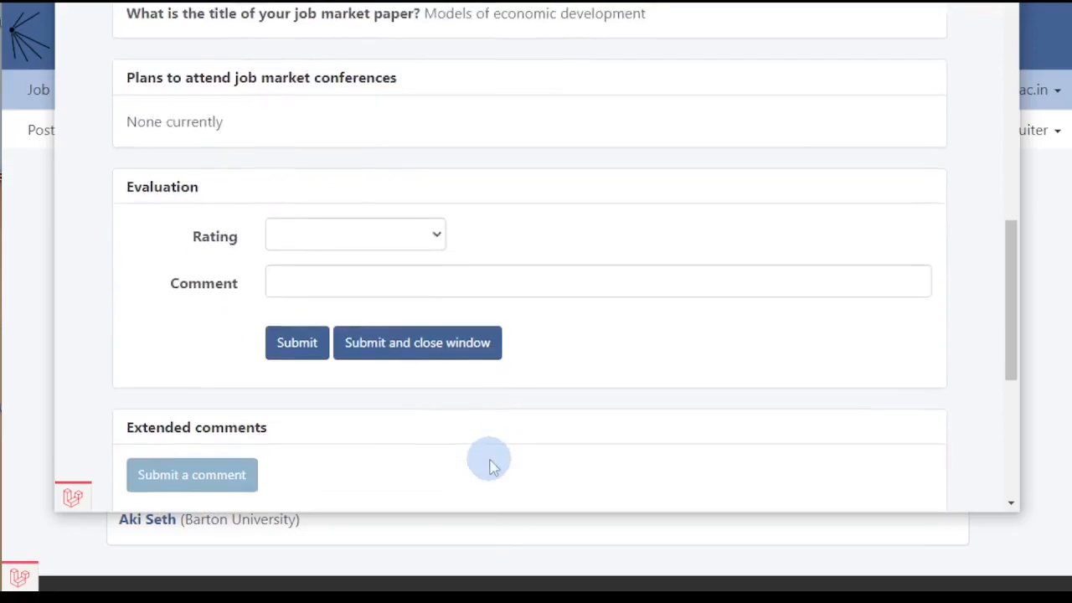
scroll(490, 469, down, 1)
click(430, 142)
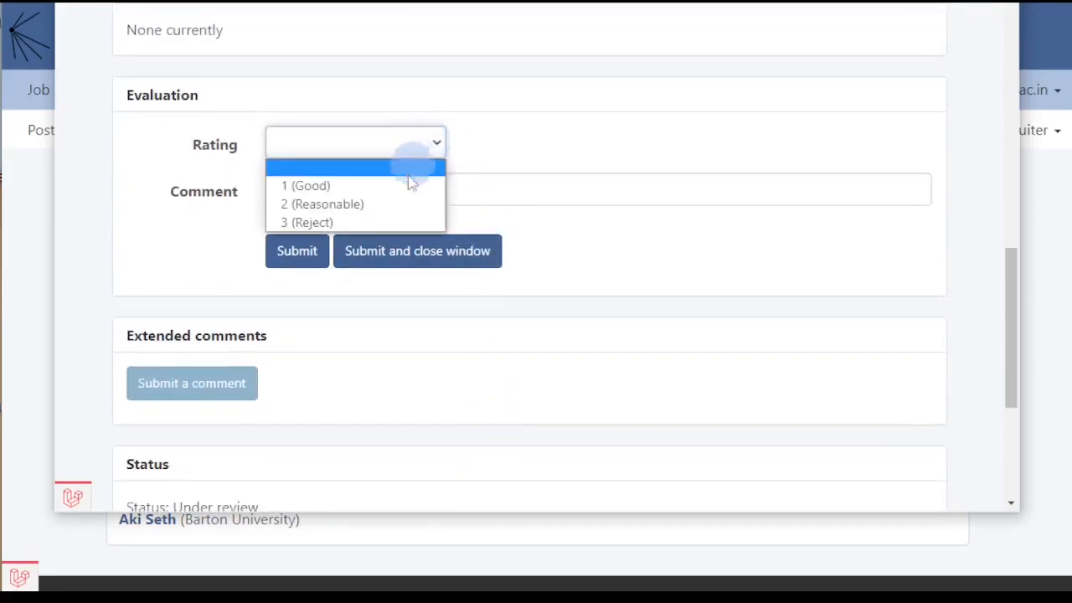
click(381, 204)
click(431, 189)
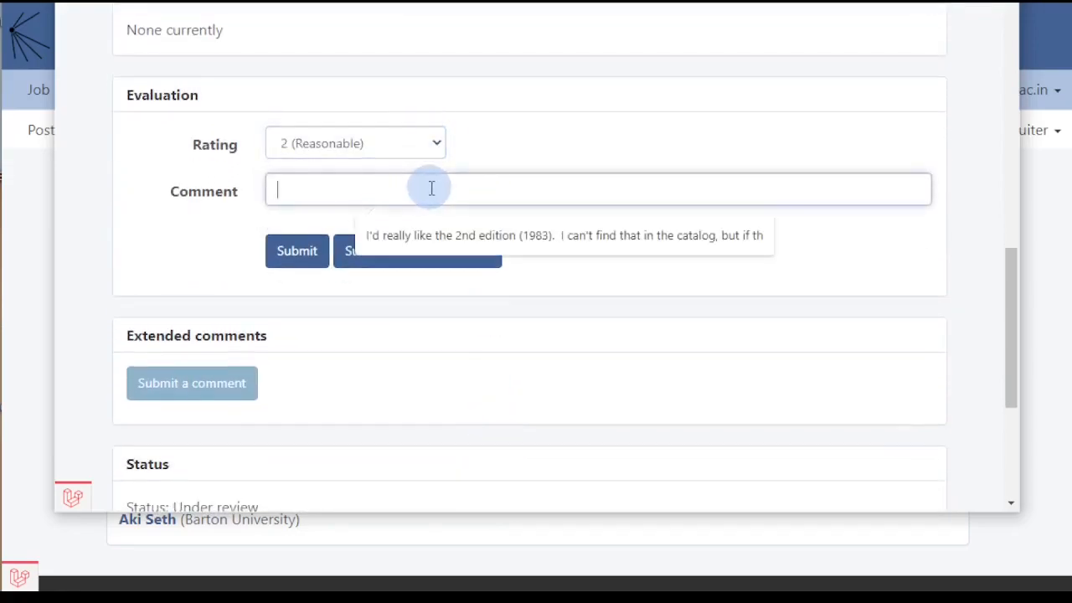
text(An impressive job market paper)
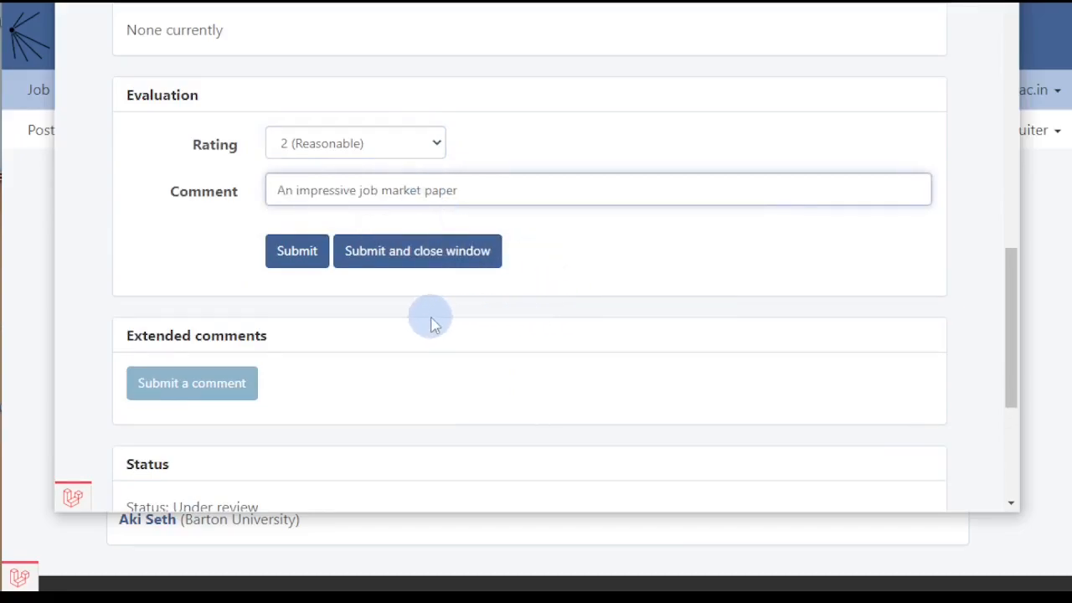
click(419, 261)
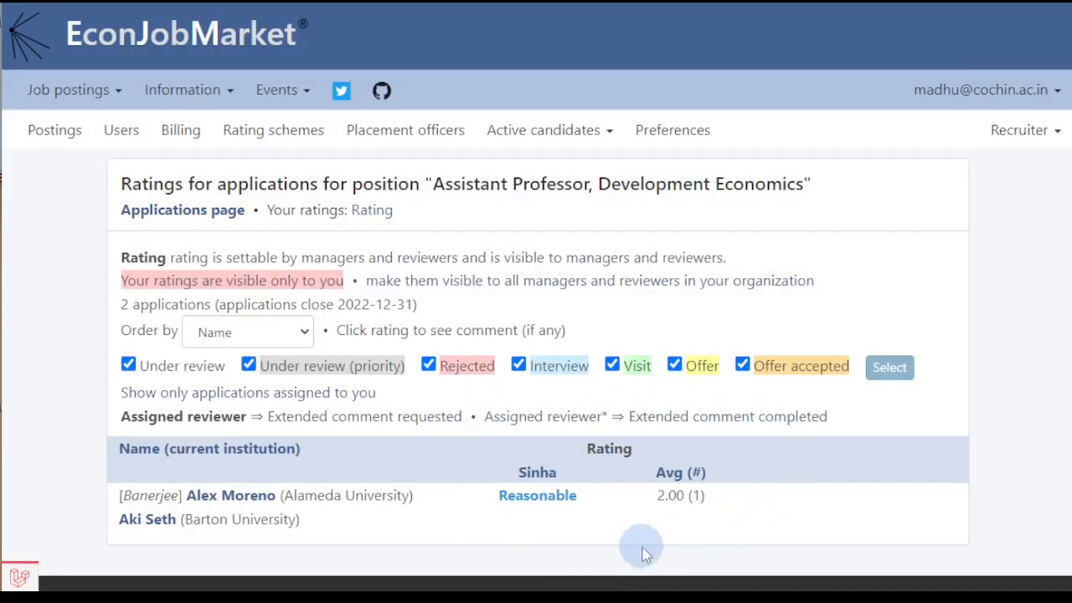
Rate the second listed application 1 (Good) without a comment, submit and close its window.
click(159, 520)
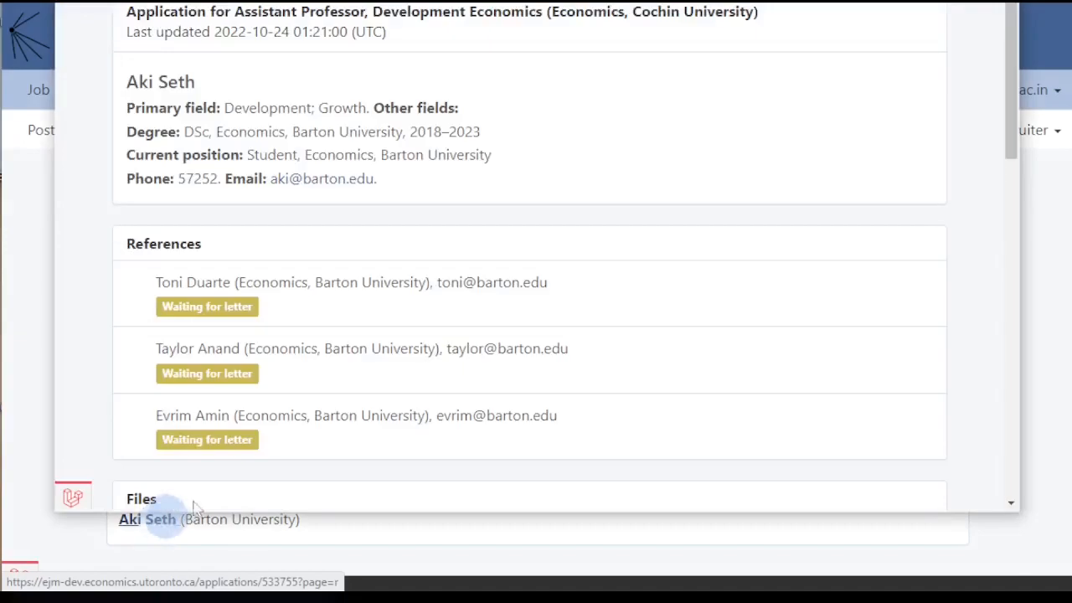
scroll(491, 330, down, 9)
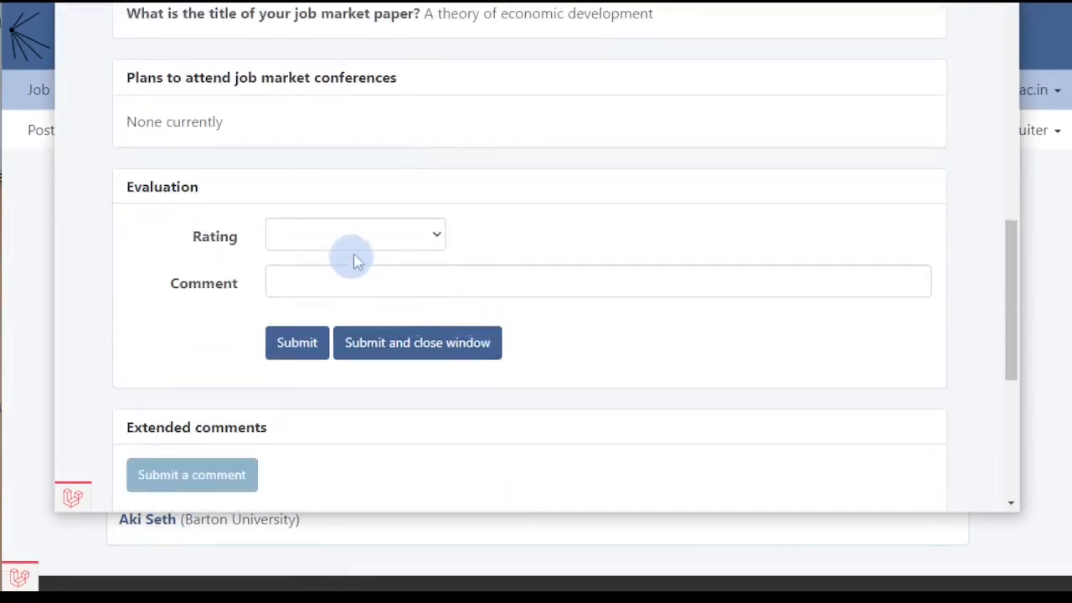
click(354, 235)
click(314, 277)
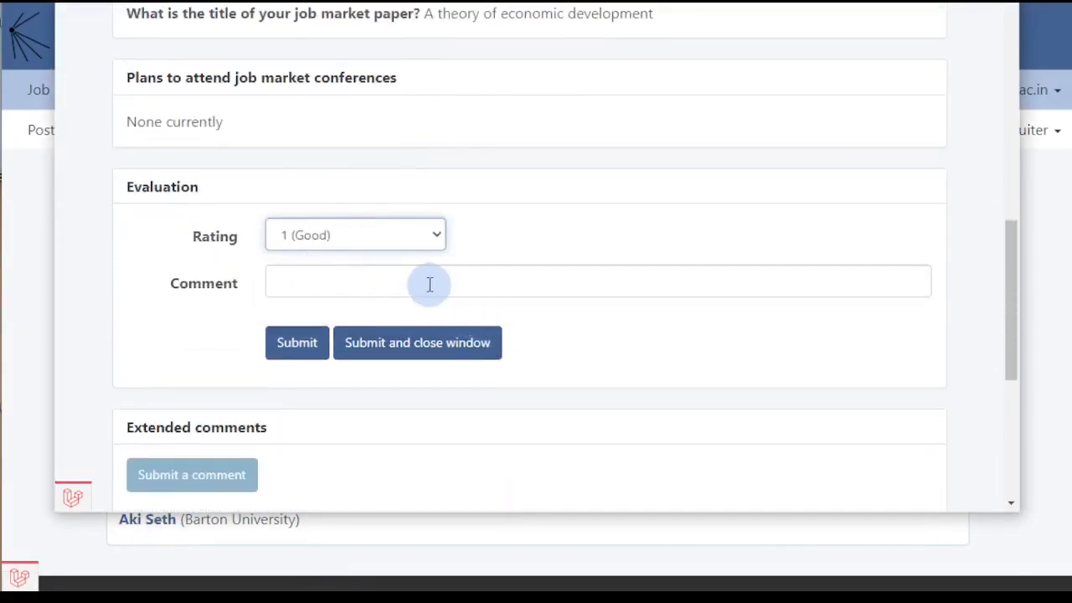
click(414, 350)
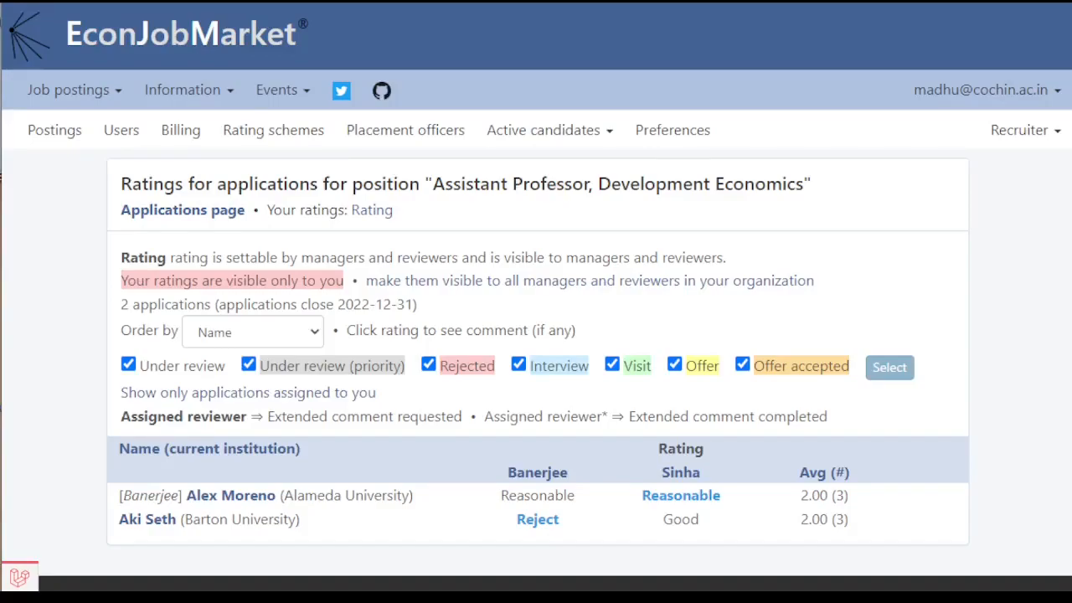
View the comment behind your own rating of the first application and check the sorting options for the ratings.
click(661, 499)
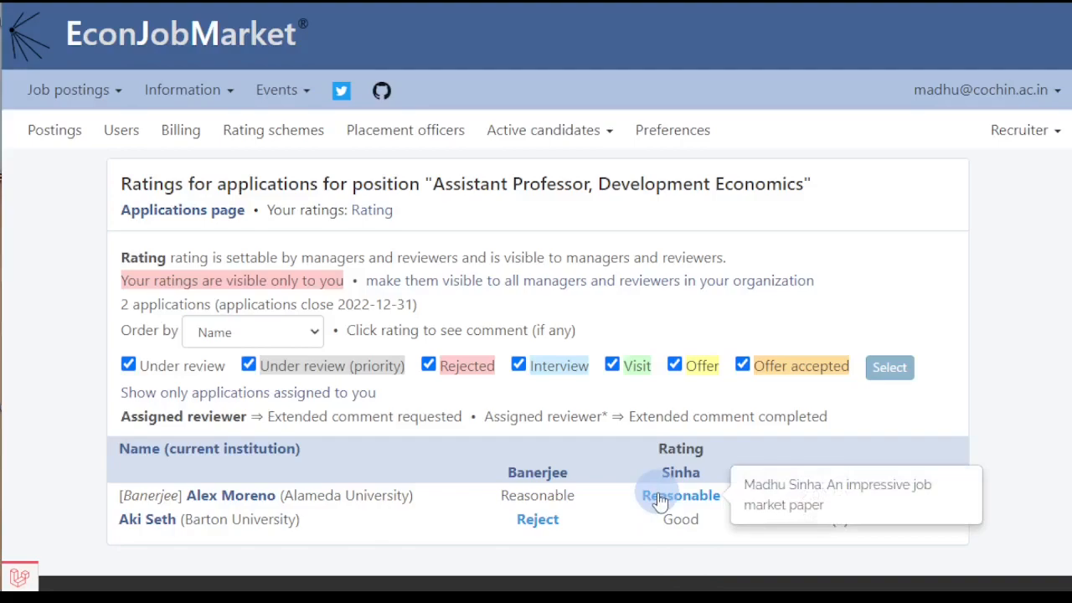
click(249, 334)
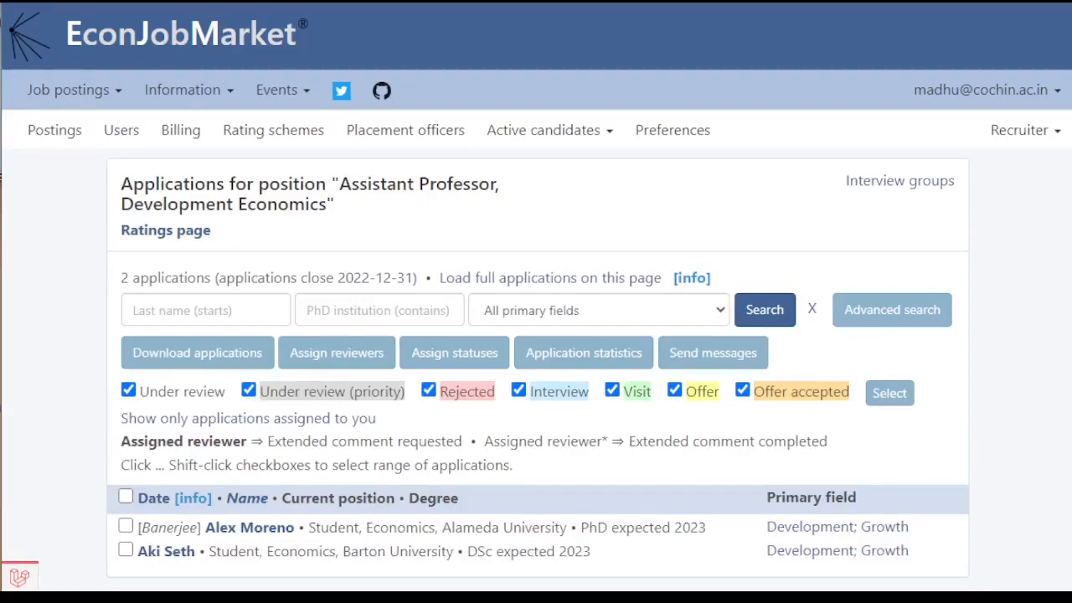
Add a video interview group named Empirical with timezone UTC/GMT +05:30 - Asia/Kolkata, the Zoom meeting URL and the meeting password.
click(903, 186)
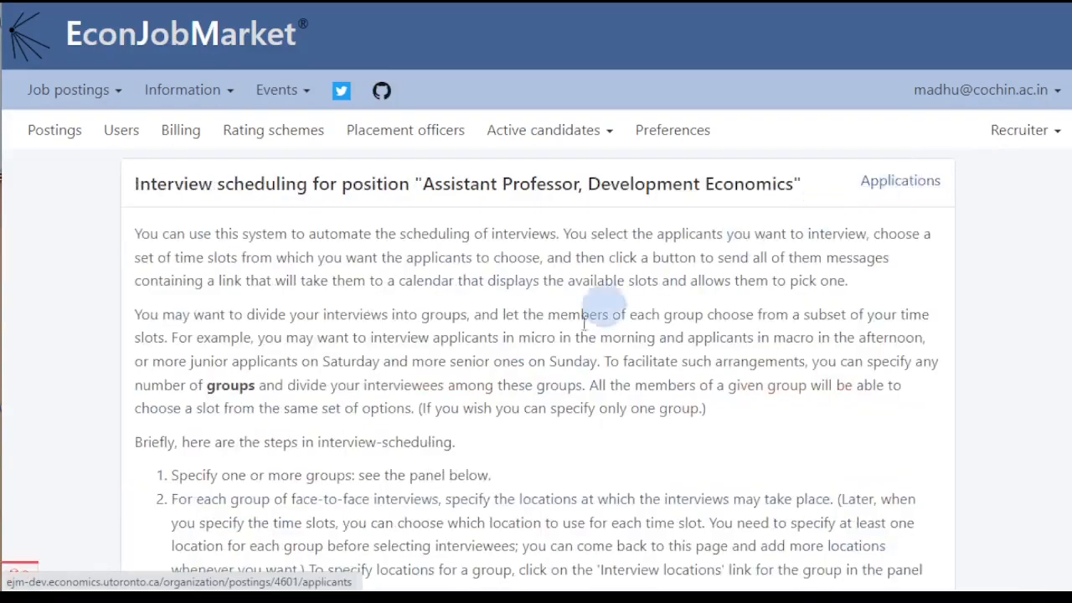
scroll(581, 330, down, 5)
click(282, 363)
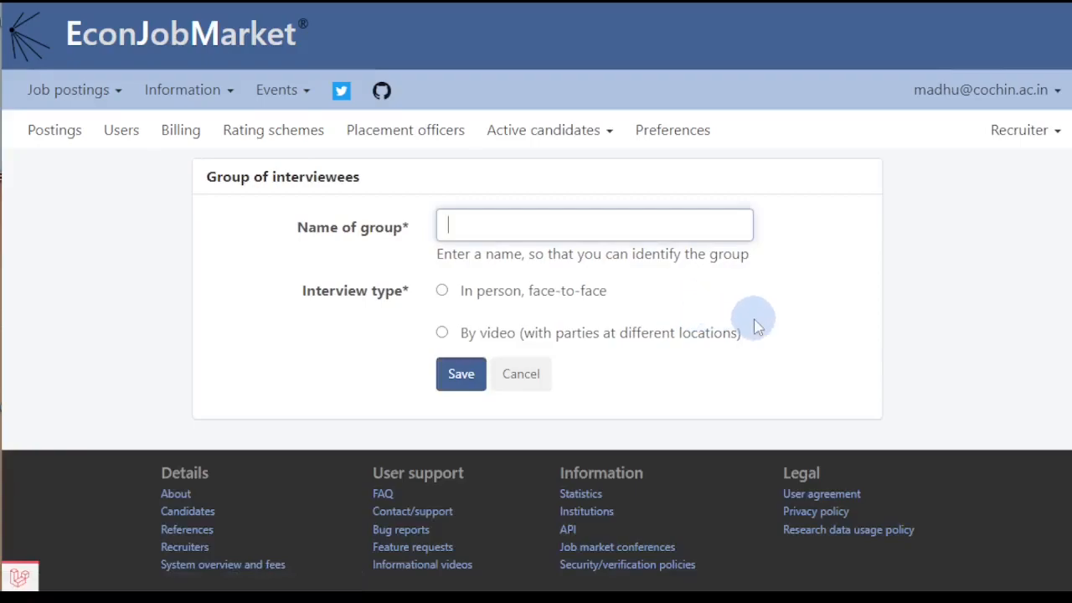
text(Empirical)
click(444, 335)
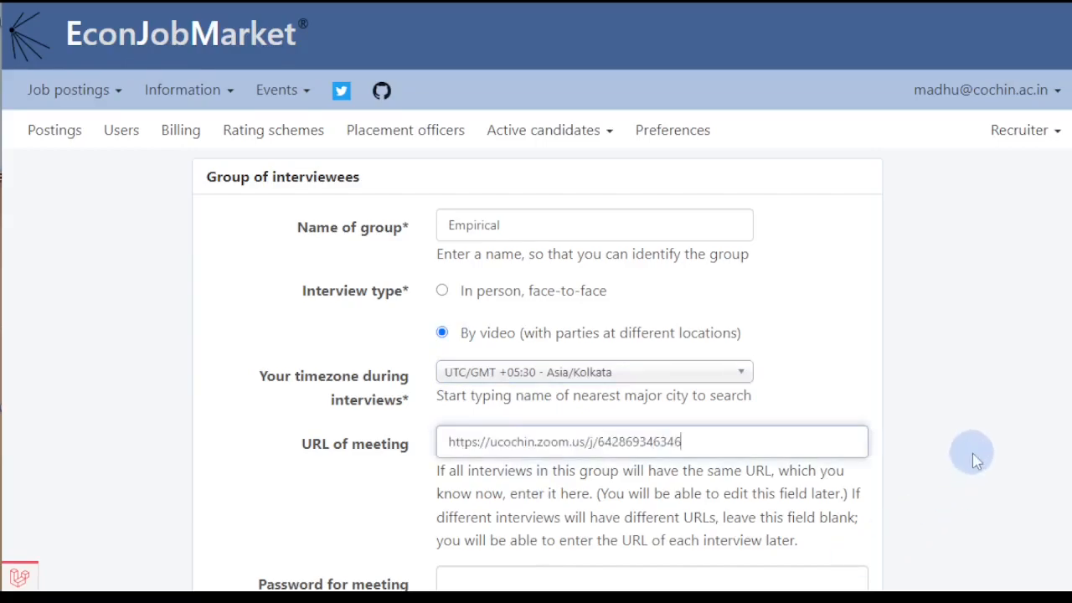
scroll(974, 460, down, 1)
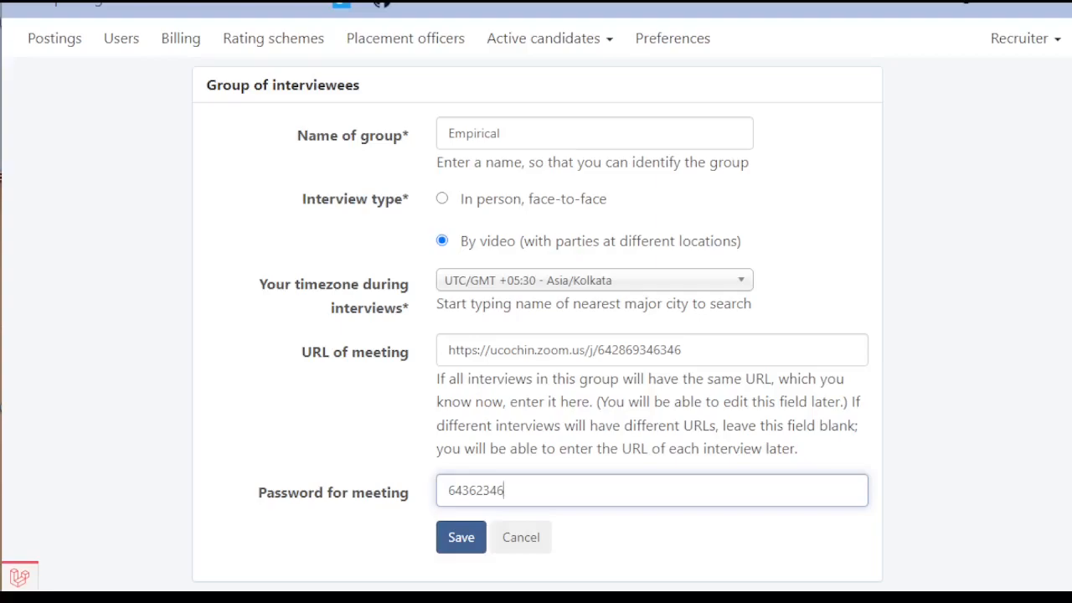
click(458, 545)
Open interviewee selection and interview schedule management for the Empirical group.
scroll(620, 473, down, 4)
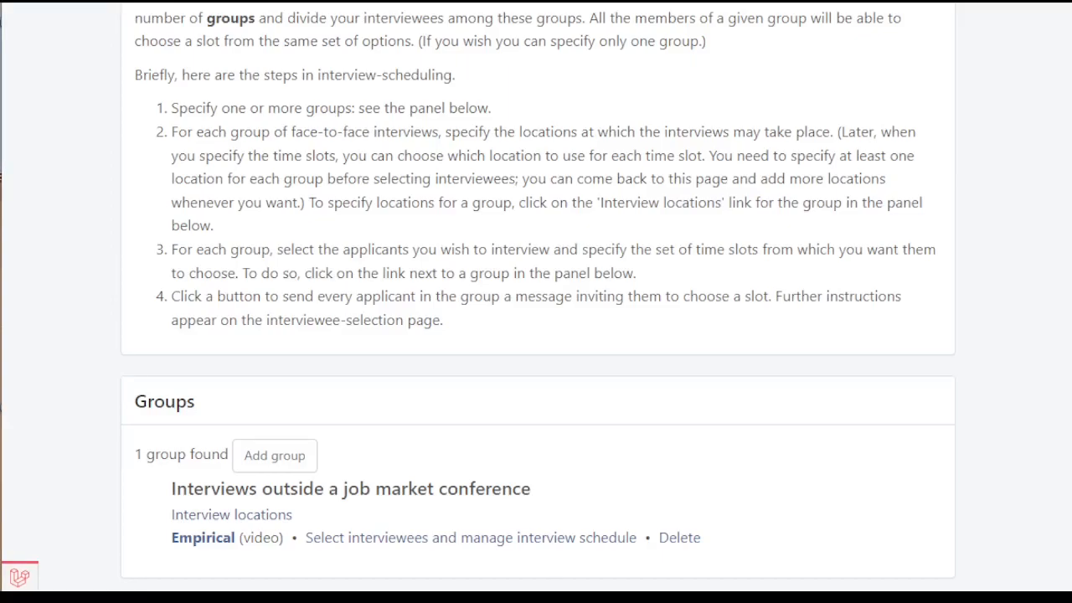
click(490, 546)
scroll(570, 469, down, 5)
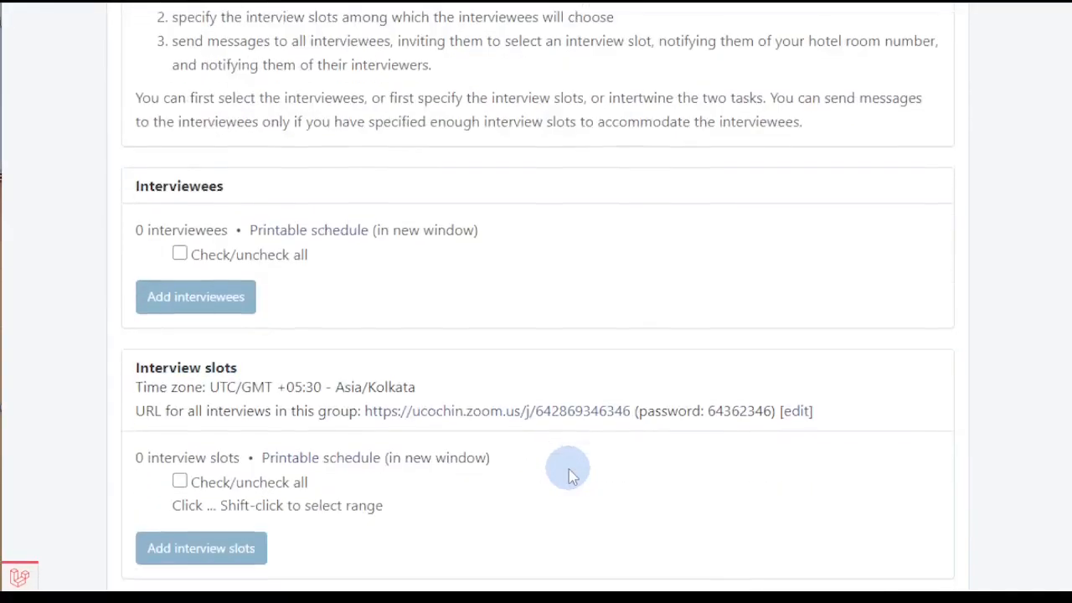
Start adding interview slots for the Empirical group on 2022-12-20, from 04:00 PM to 08:00 PM.
click(224, 549)
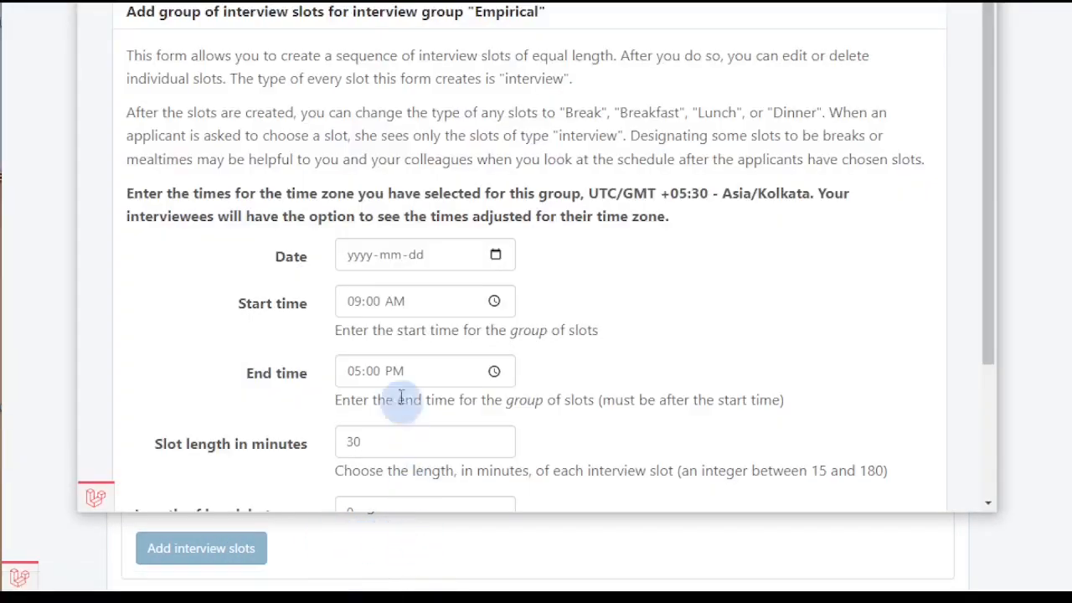
click(355, 258)
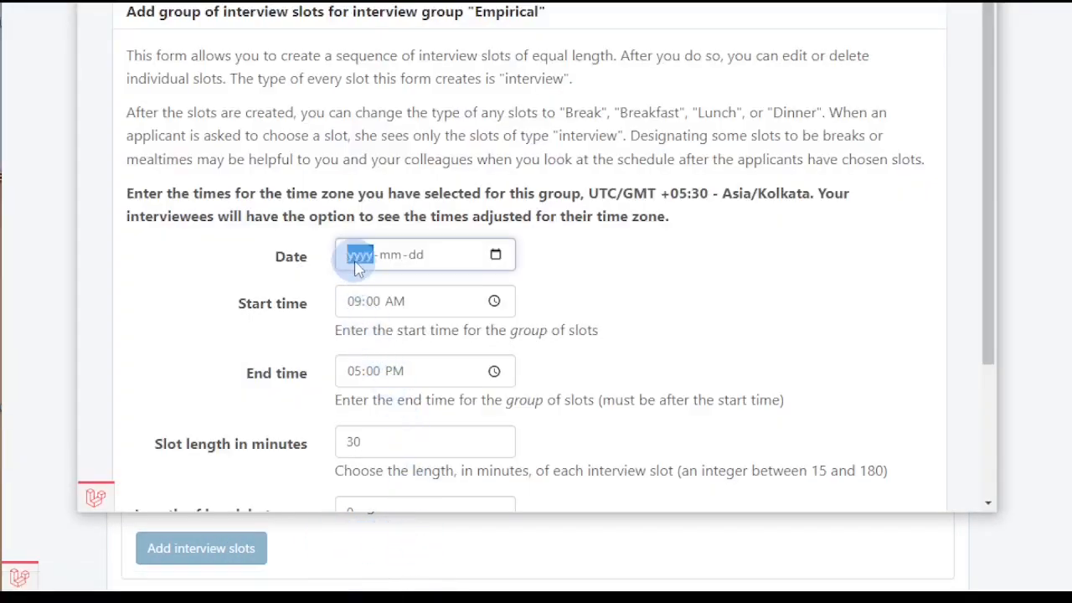
text(20221220)
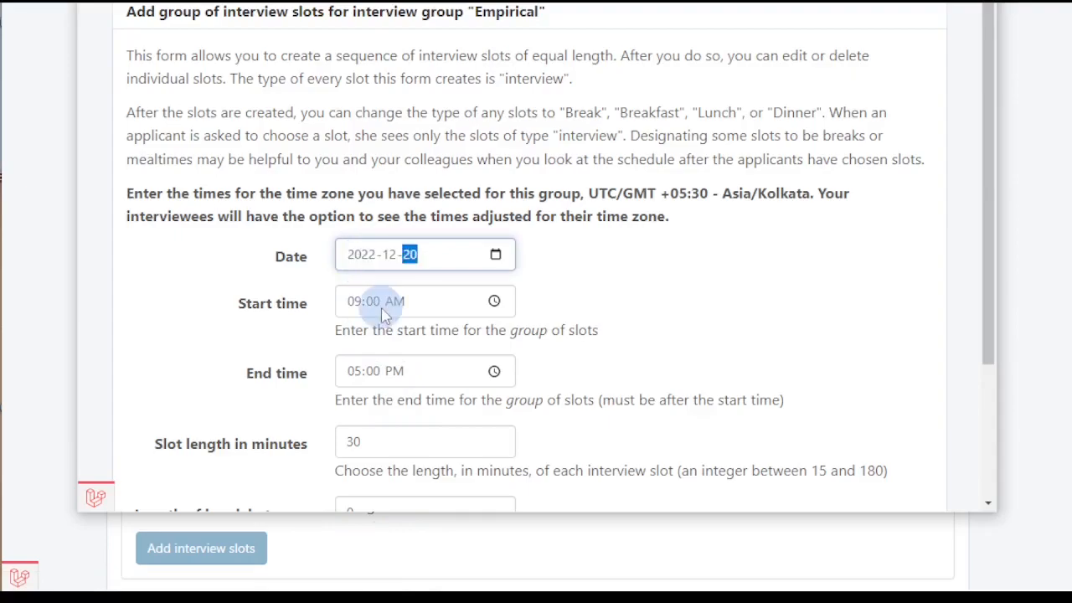
key(Tab)
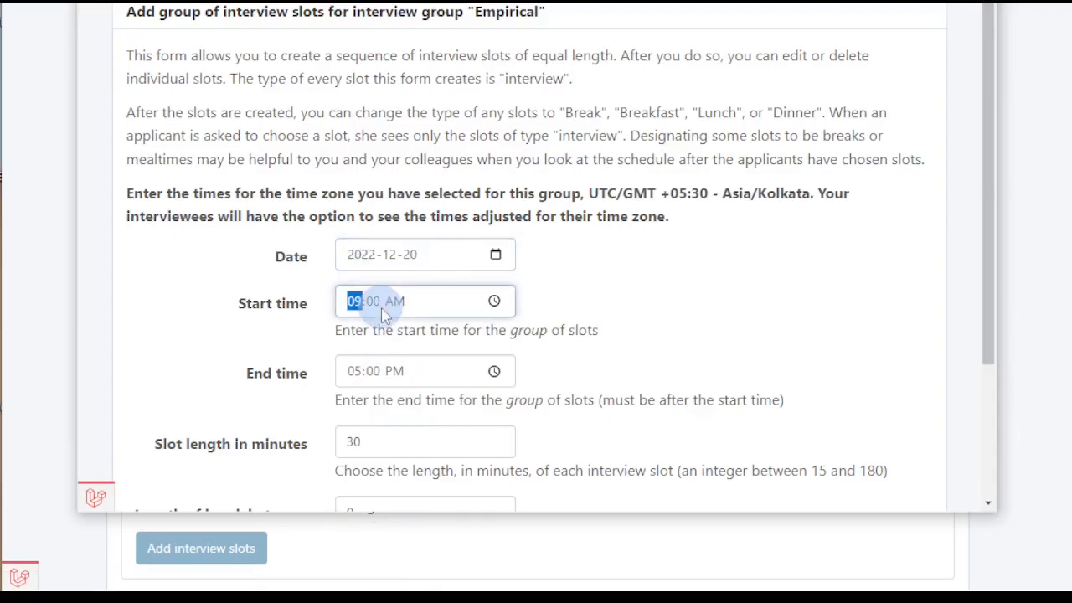
text(0400p)
click(343, 371)
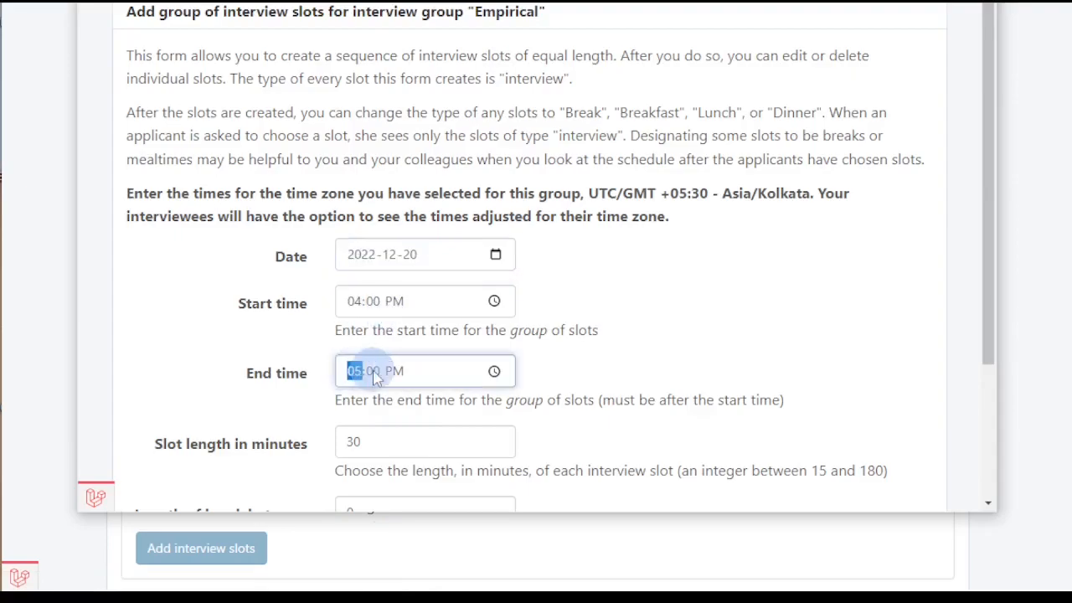
text(8)
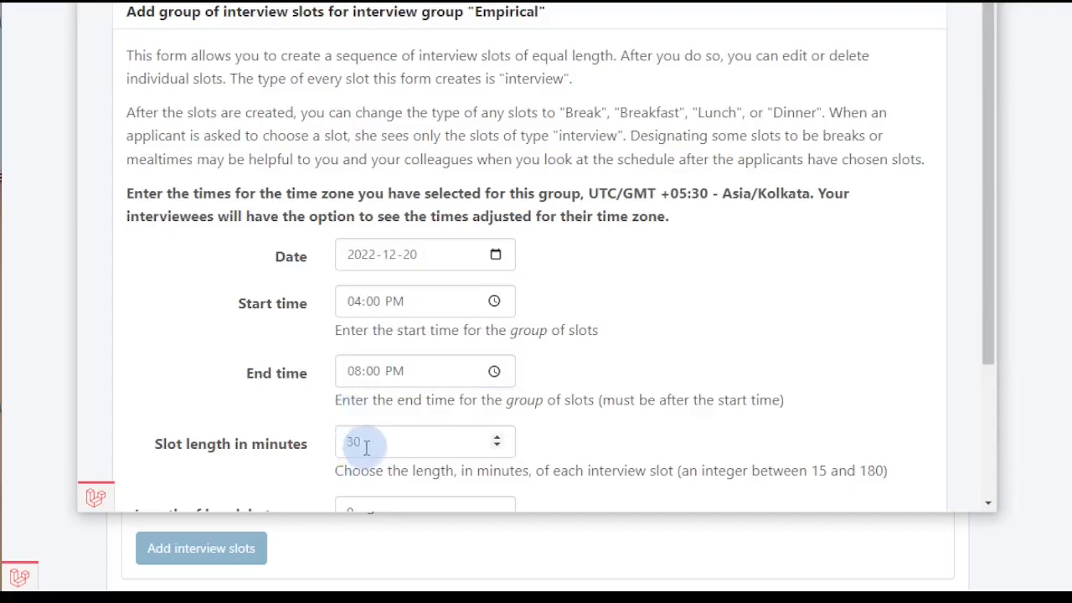
Set the slot length to 25 minutes with 5-minute breaks between slots and create the slots.
click(351, 444)
text(25)
scroll(430, 347, down, 2)
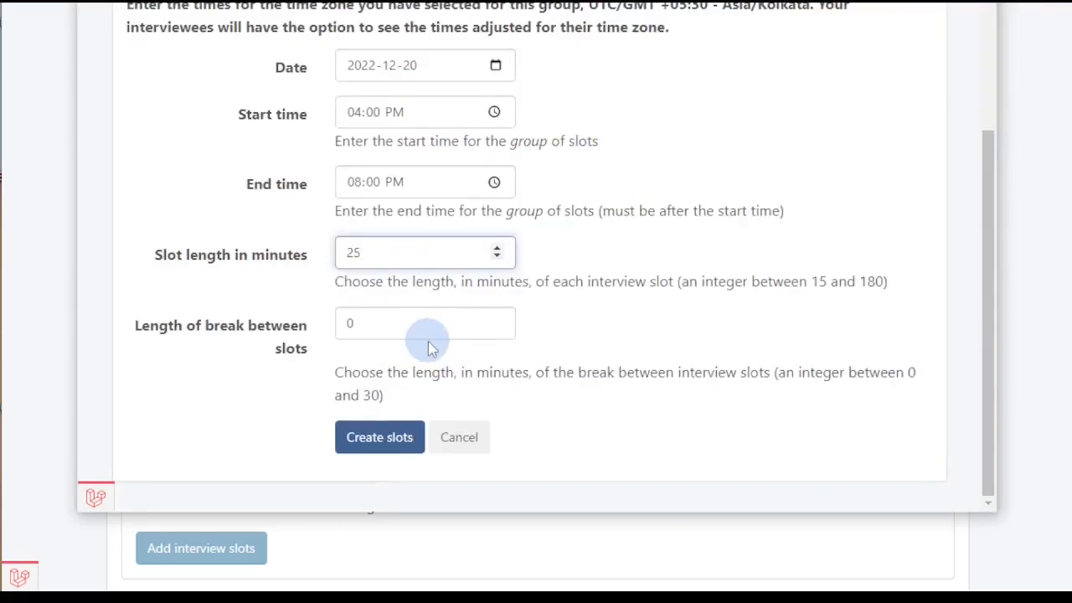
double_click(395, 324)
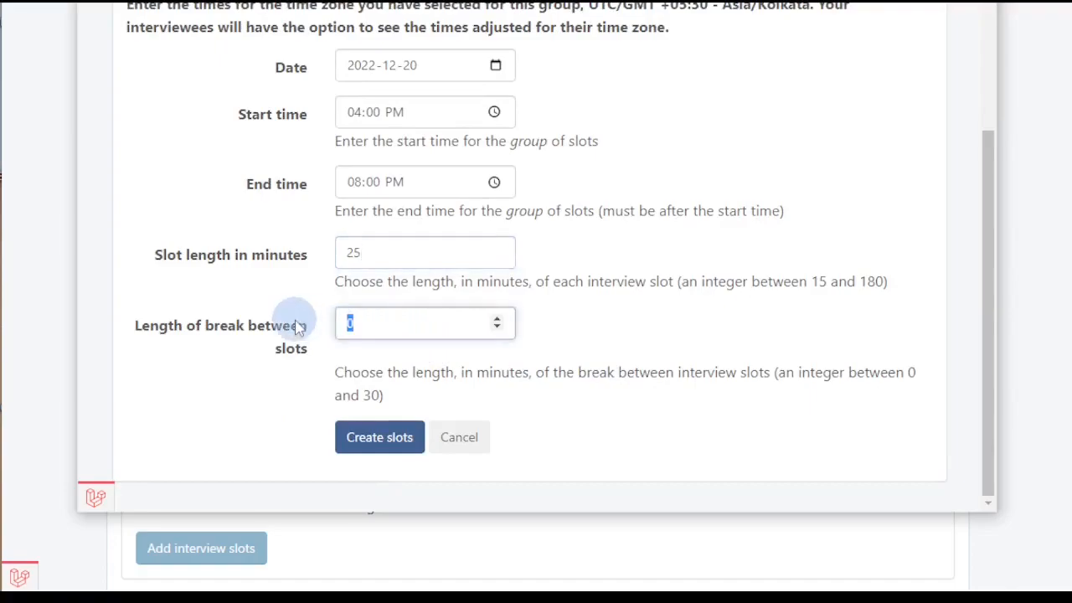
text(5)
scroll(520, 383, down, 3)
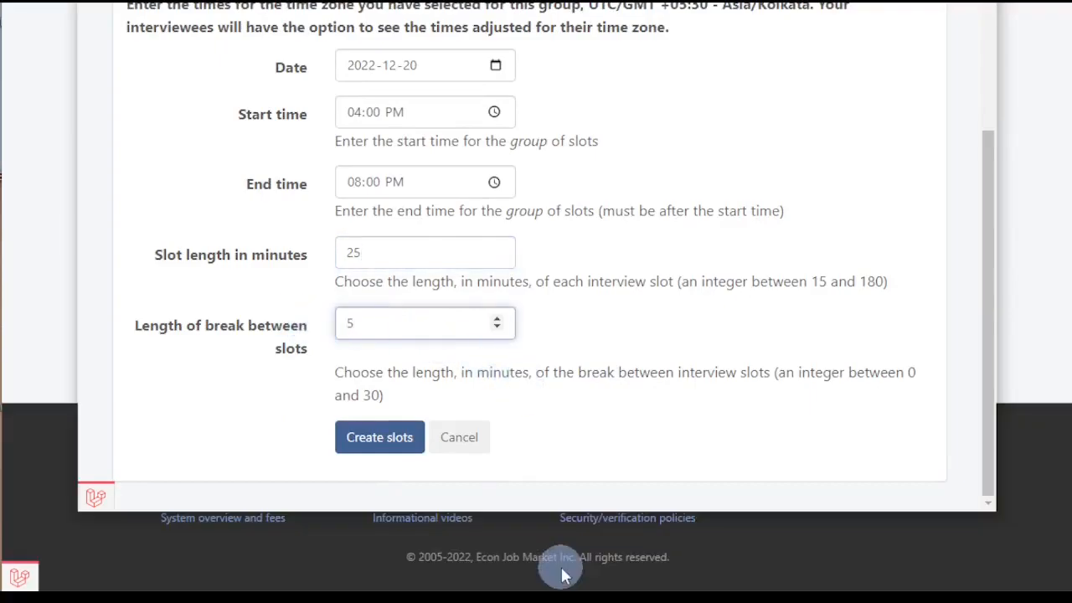
click(378, 440)
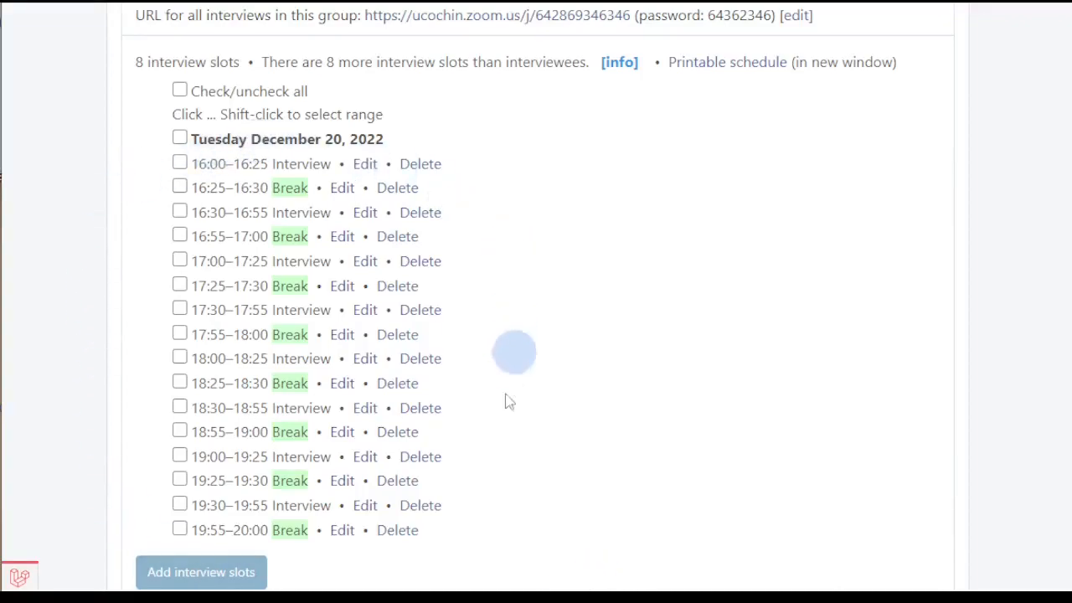
Search for the Alameda University applicant by last name and add that person as an interviewee.
scroll(738, 399, up, 5)
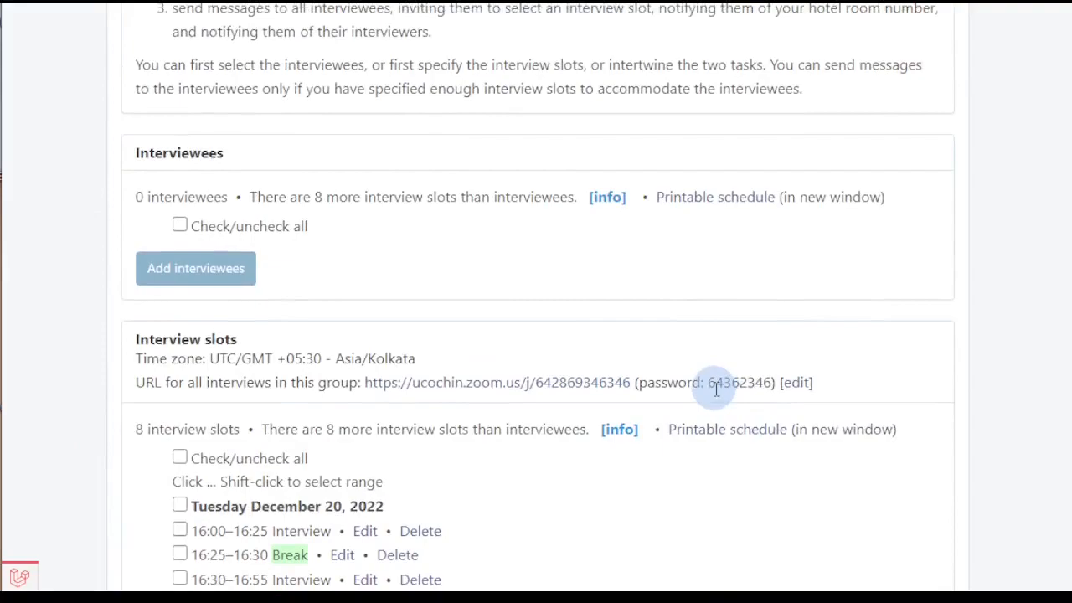
click(215, 270)
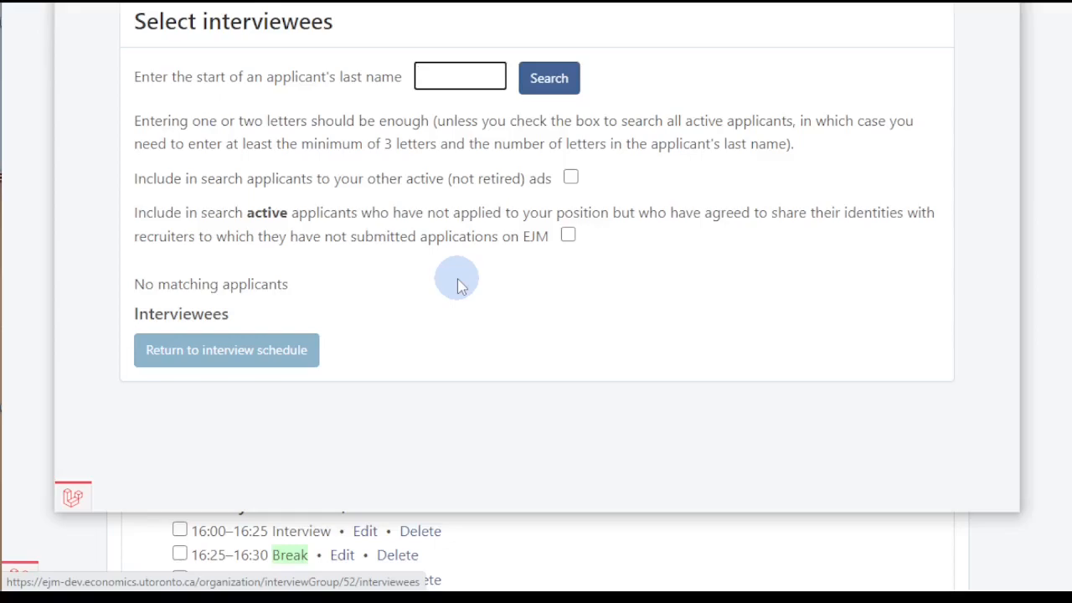
text(mor)
click(549, 84)
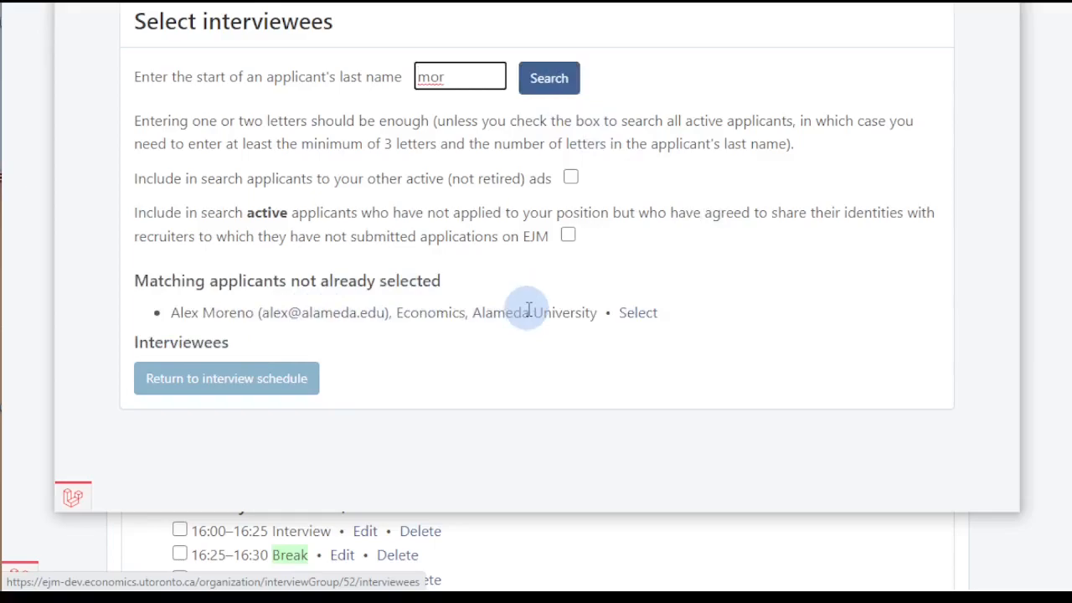
click(637, 315)
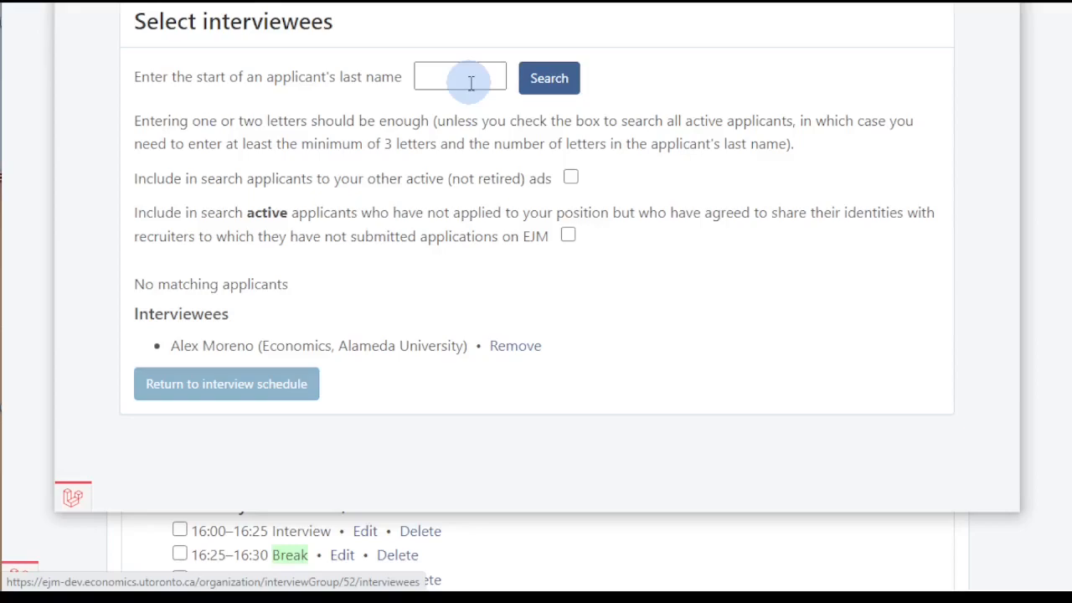
Find the Barton University applicant by last name, add that person as an interviewee and return to the interview schedule.
click(471, 82)
text(set)
click(547, 78)
click(596, 319)
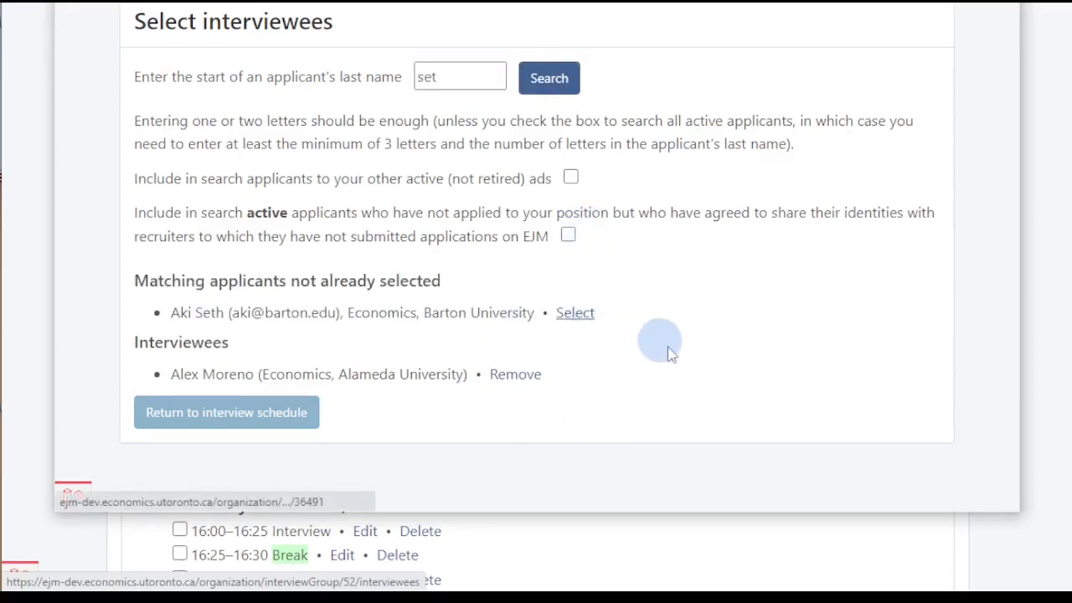
click(260, 424)
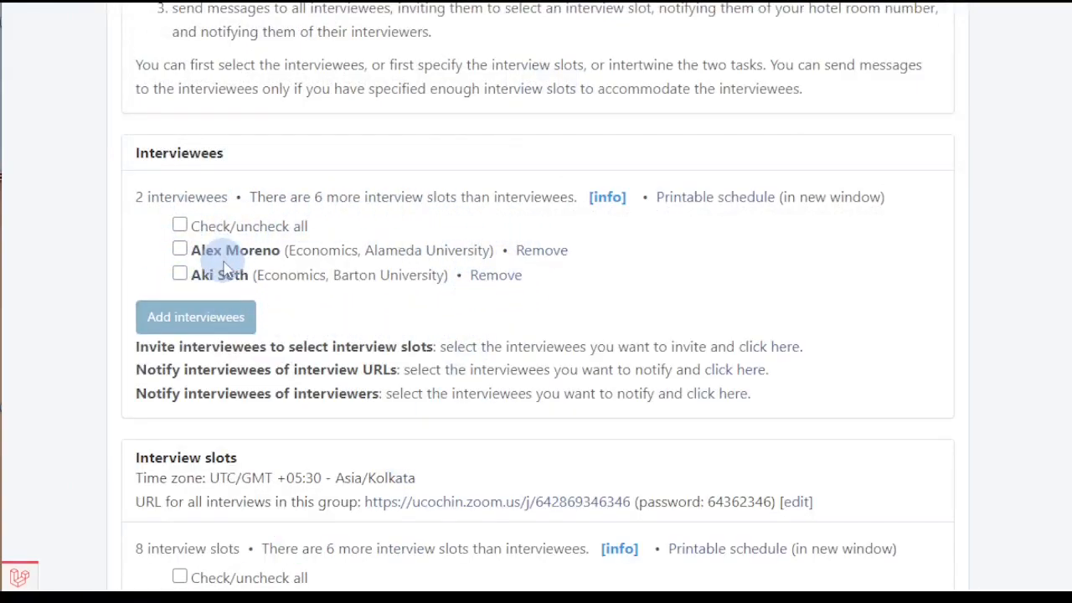
Select all interviewees for an invitation to choose interview slots and proceed to the message with the default deadlines and no notification address.
scroll(224, 268, up, 1)
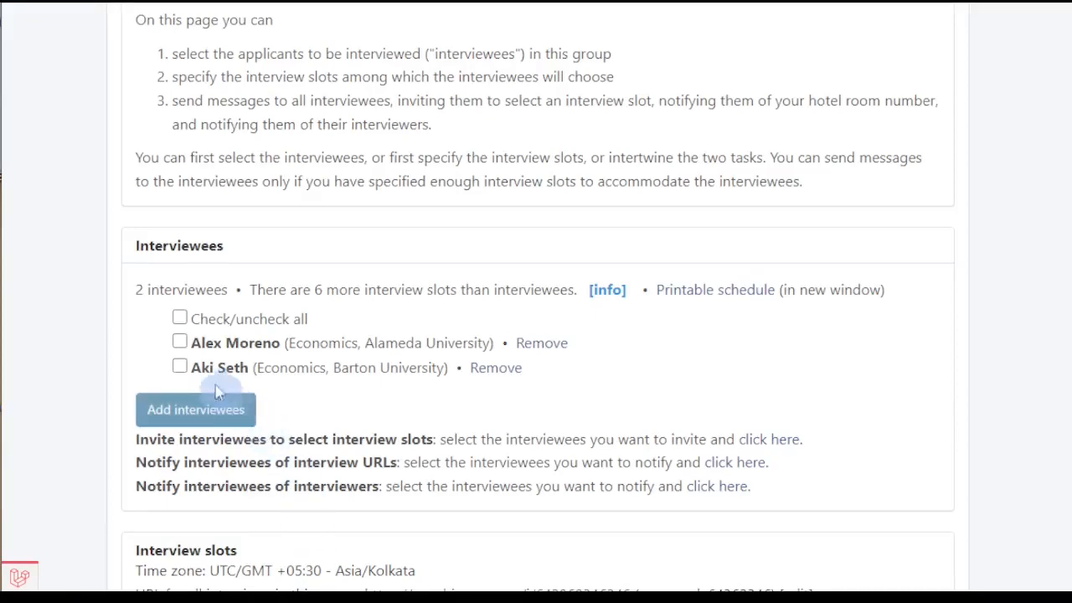
click(179, 317)
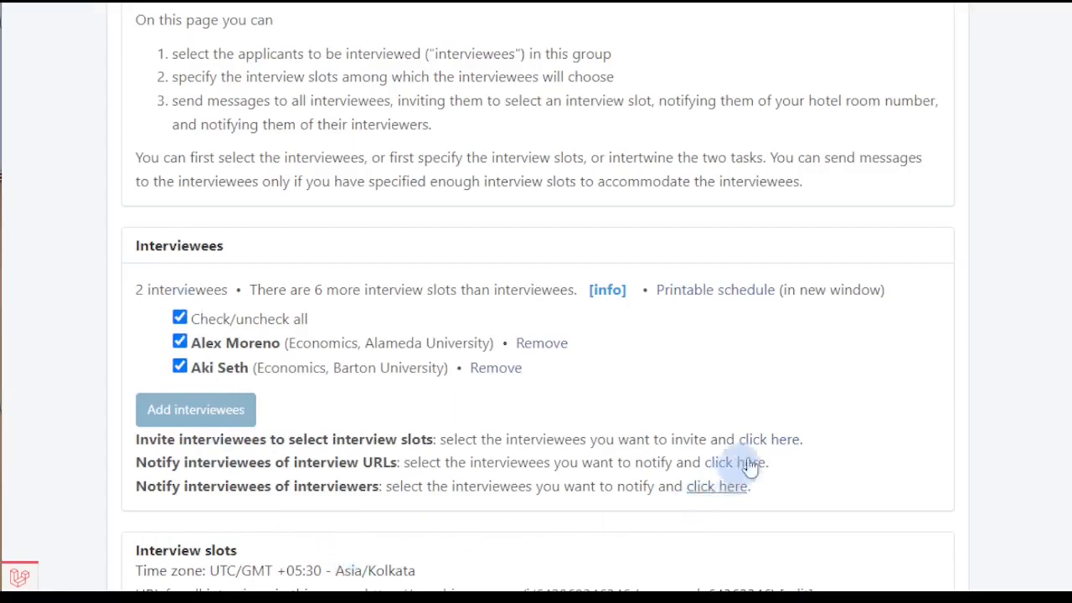
click(767, 441)
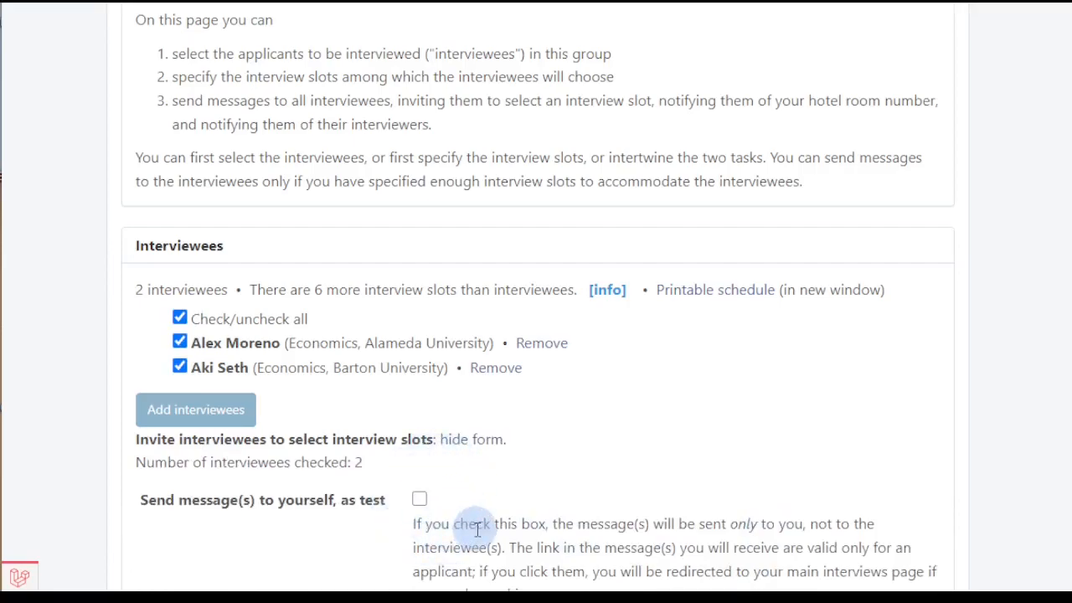
scroll(478, 529, down, 5)
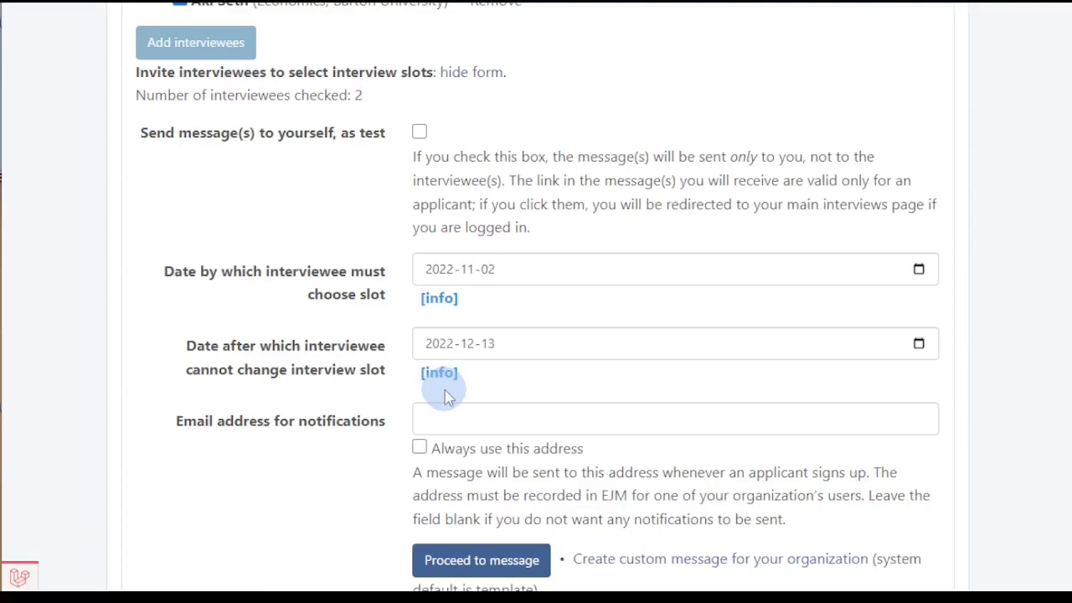
scroll(452, 402, down, 1)
click(486, 473)
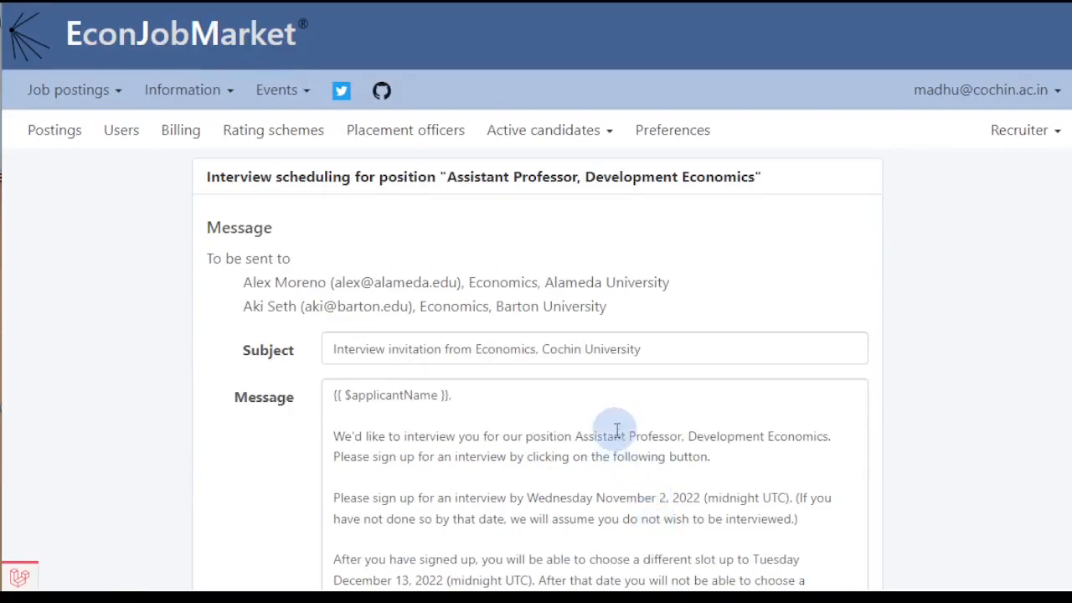
Review the default interview invitation message and send it to both interviewees.
scroll(616, 423, down, 2)
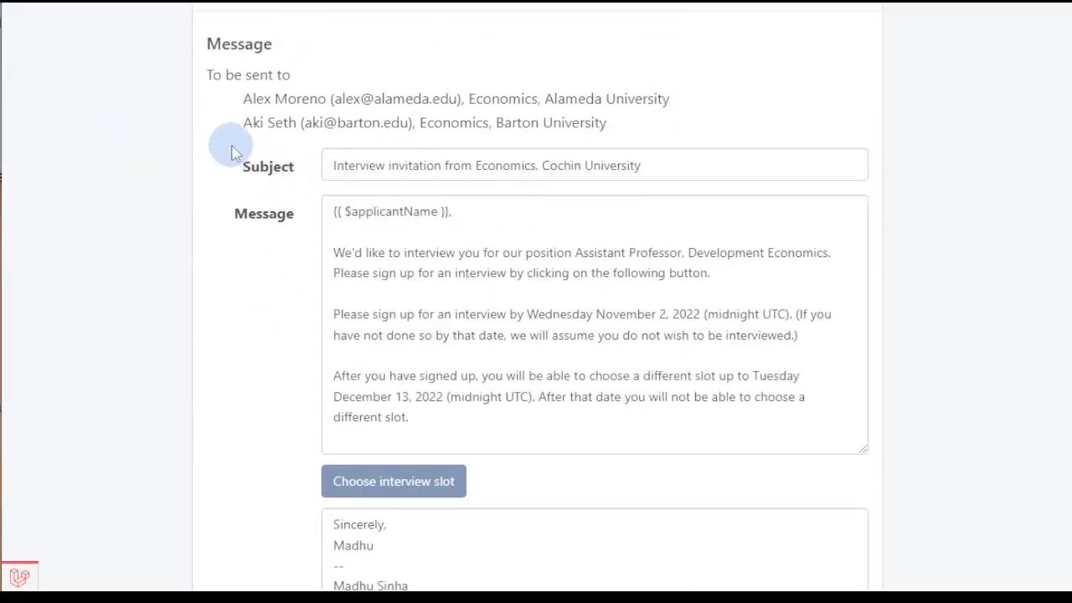
scroll(448, 243, down, 1)
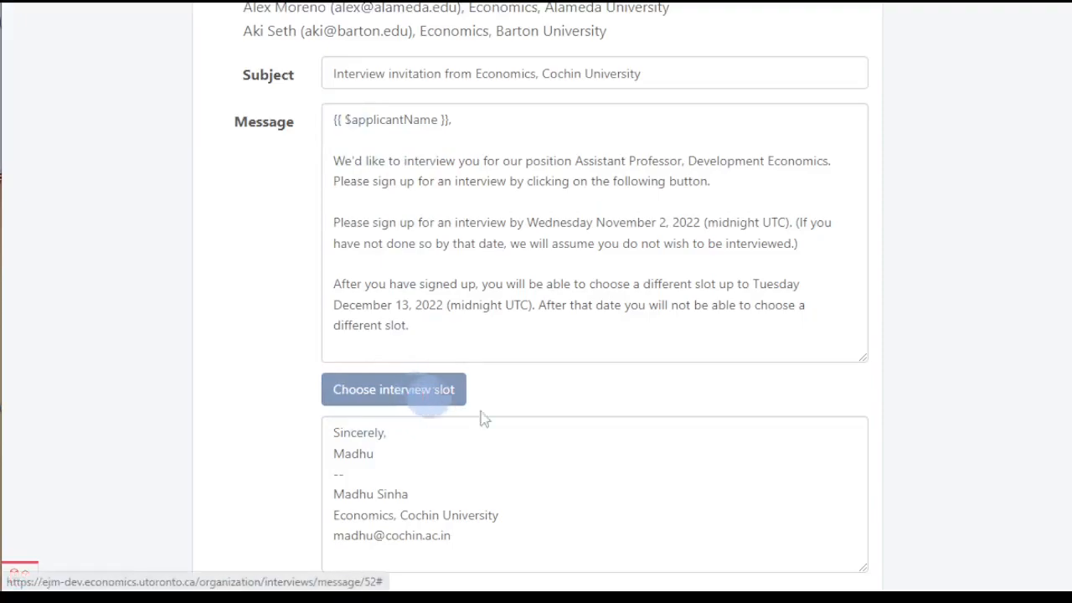
scroll(538, 424, down, 5)
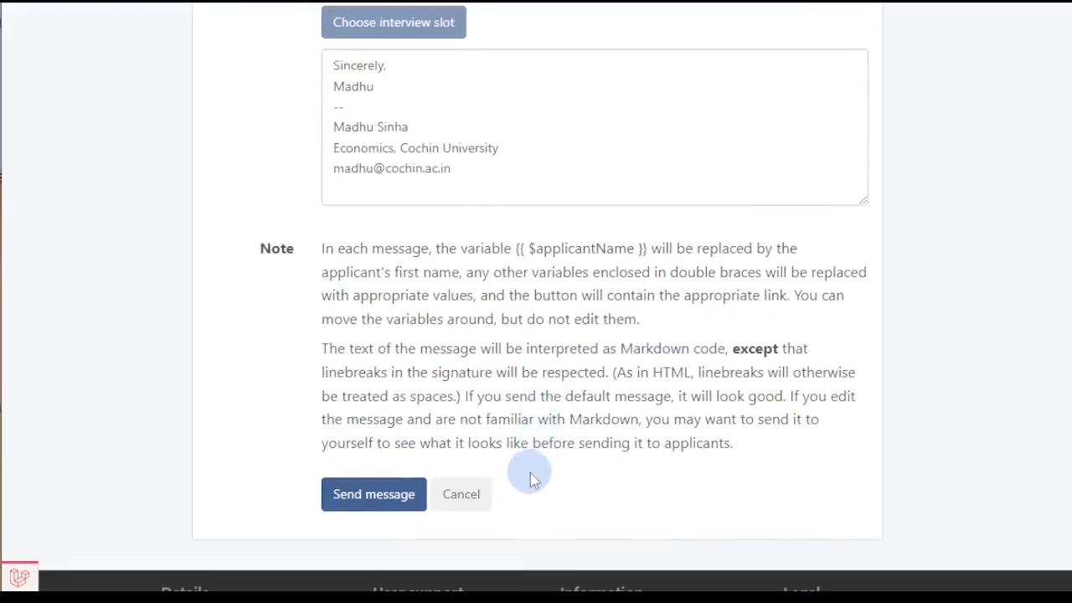
click(396, 502)
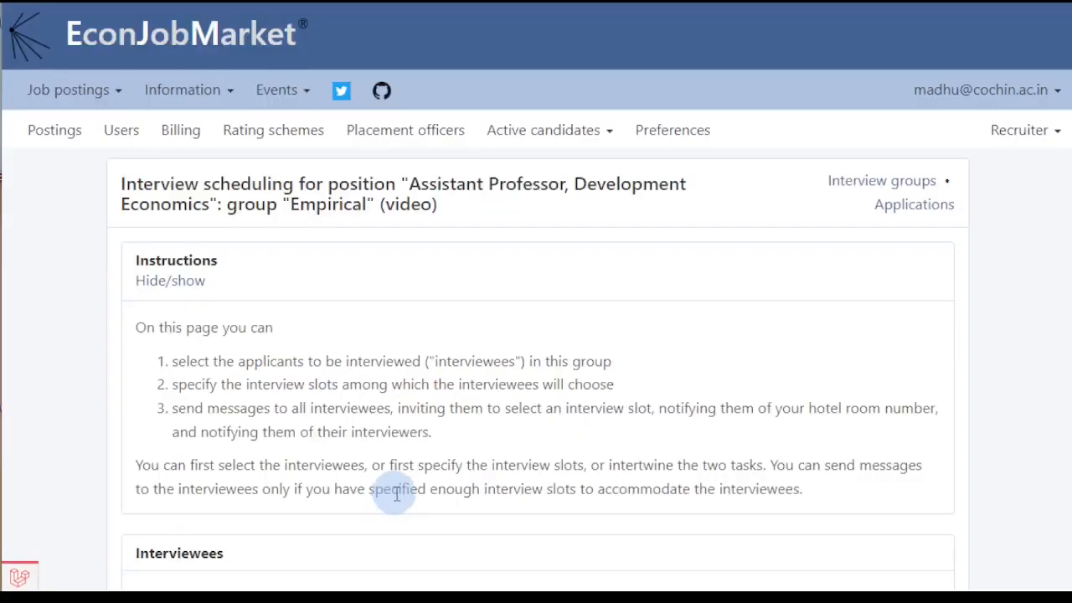
Check the invitation times and the signup and modify deadlines listed for each interviewee.
scroll(410, 482, down, 3)
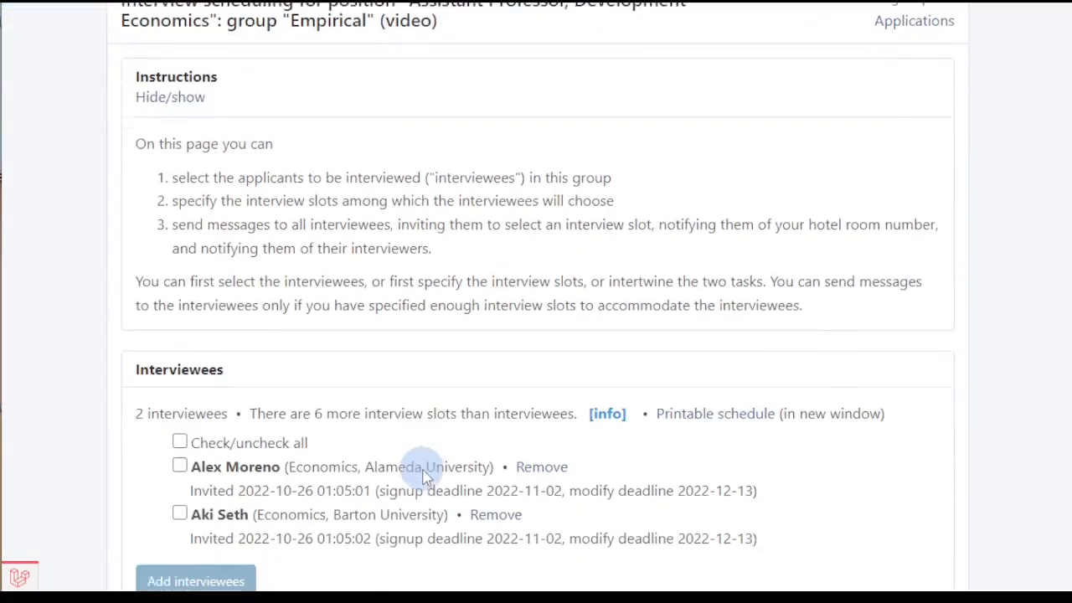
scroll(425, 471, down, 2)
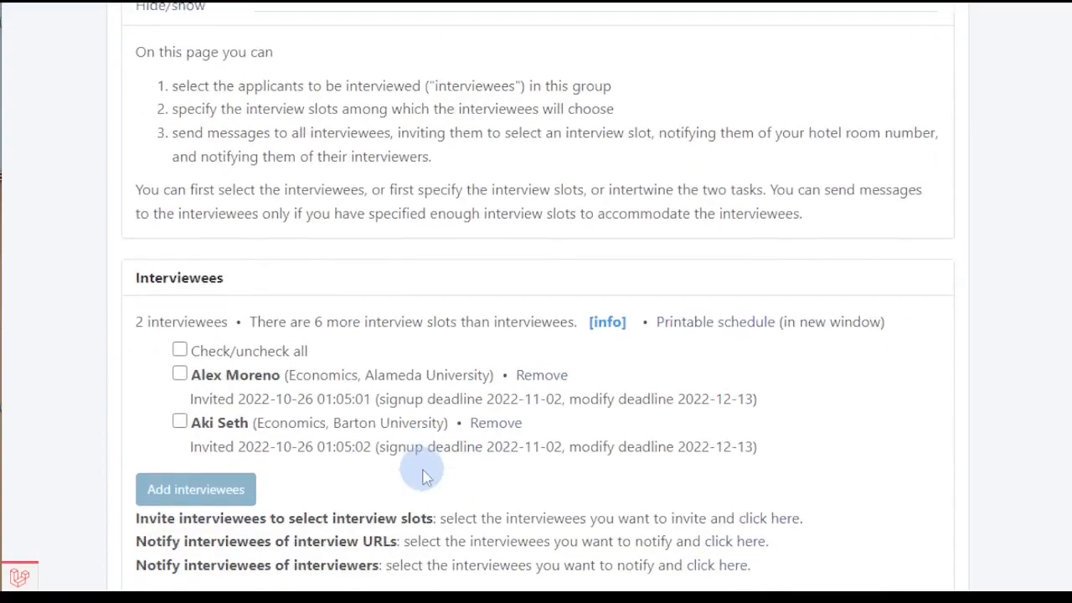
scroll(423, 475, down, 2)
drag(186, 307, 390, 308)
drag(188, 355, 375, 355)
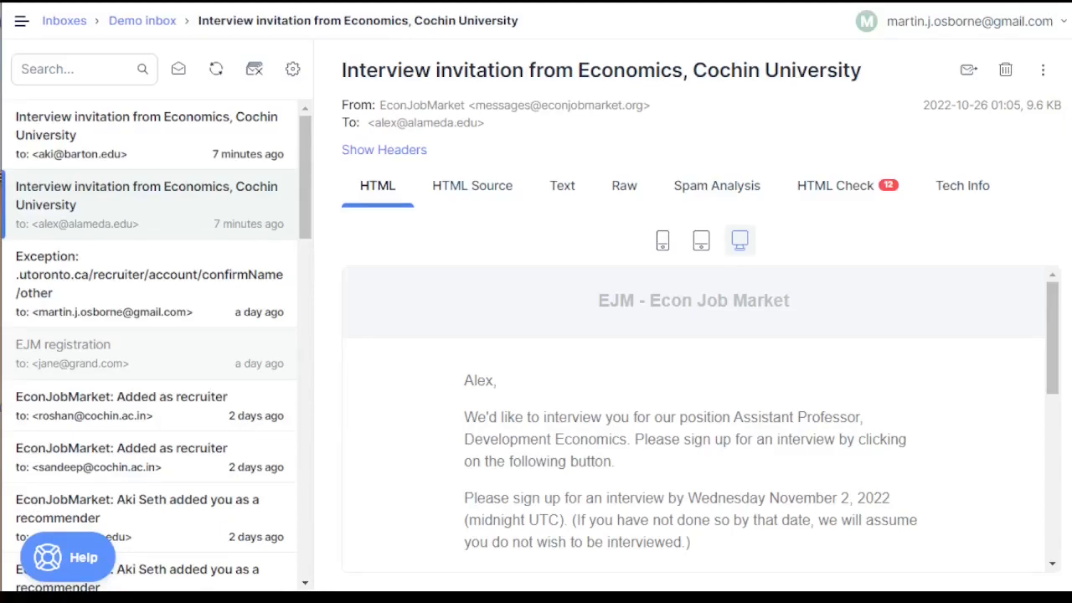
In the demo mail inbox, preview the Alameda University applicant's invitation in mobile view and follow its link to choose an interview slot.
click(663, 240)
scroll(714, 399, down, 5)
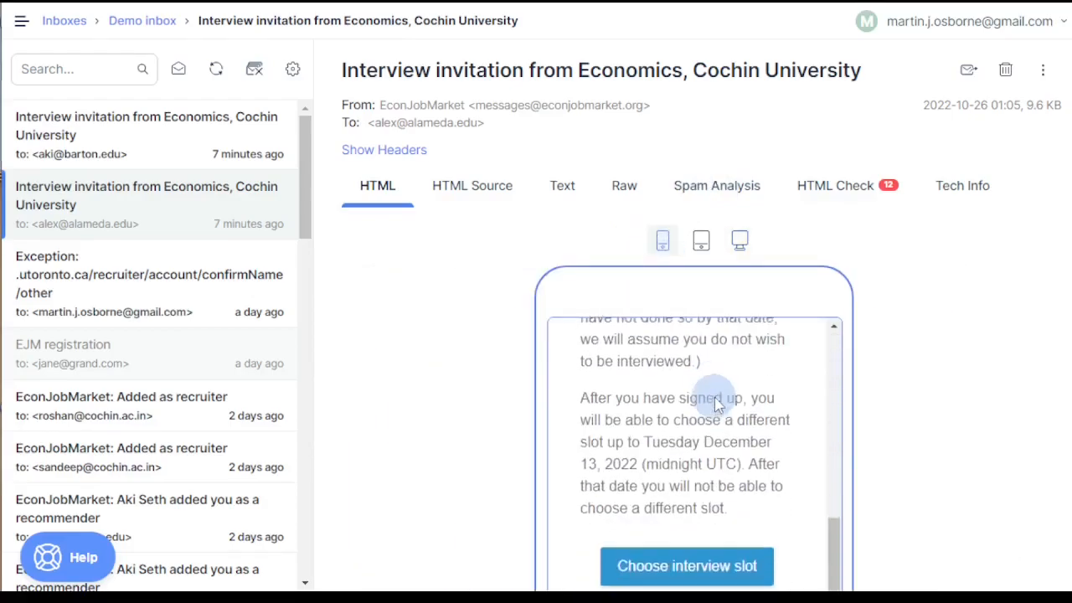
scroll(716, 397, down, 3)
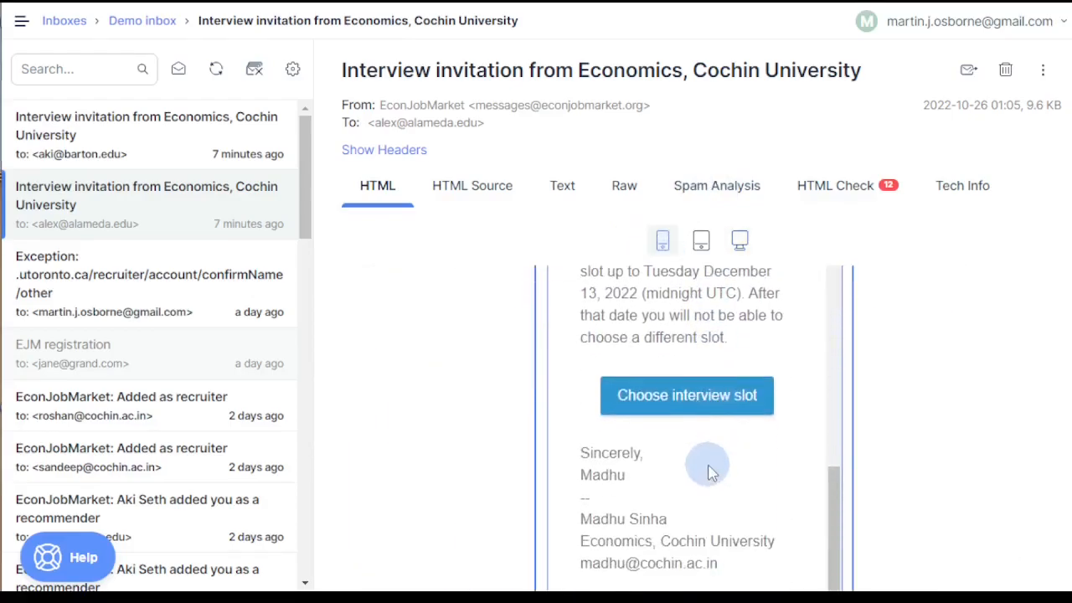
click(706, 409)
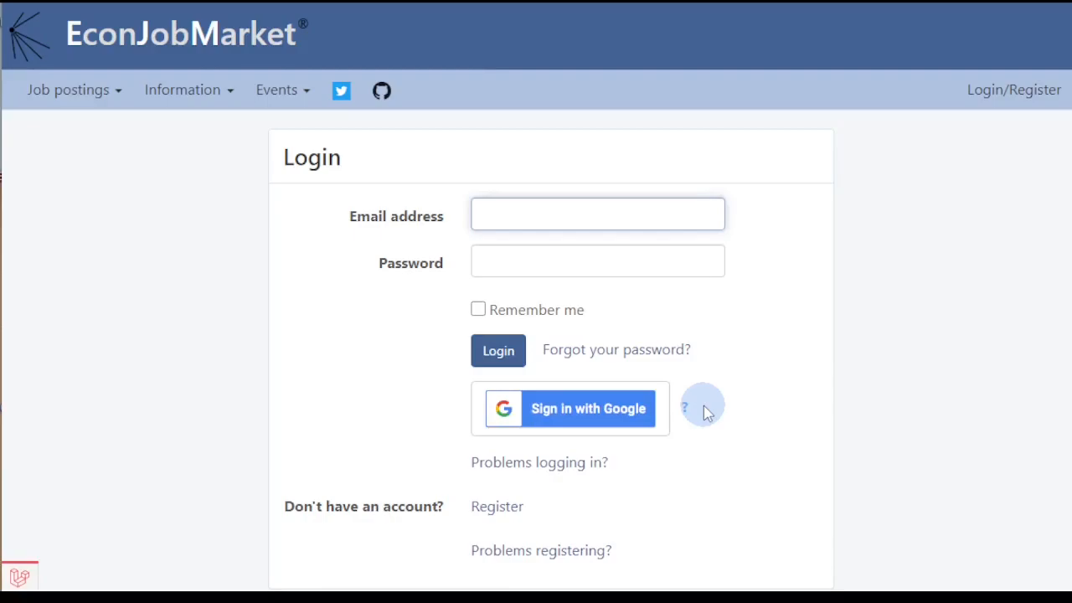
Log in as the invited applicant and save UTC/GMT -04:00 - America/New_York as the timezone for choosing an interview slot.
click(498, 351)
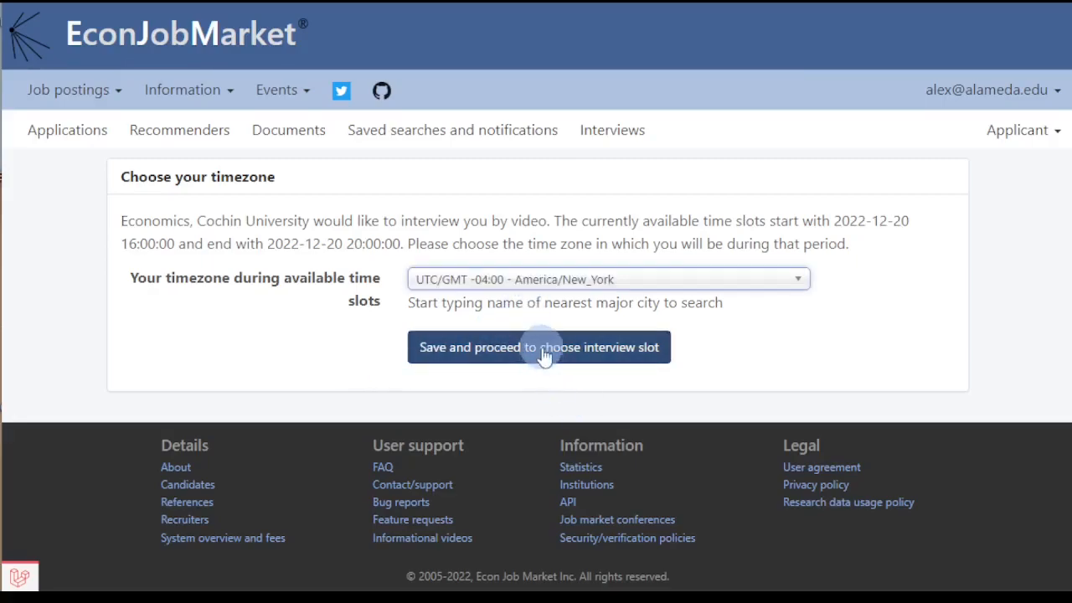
click(543, 355)
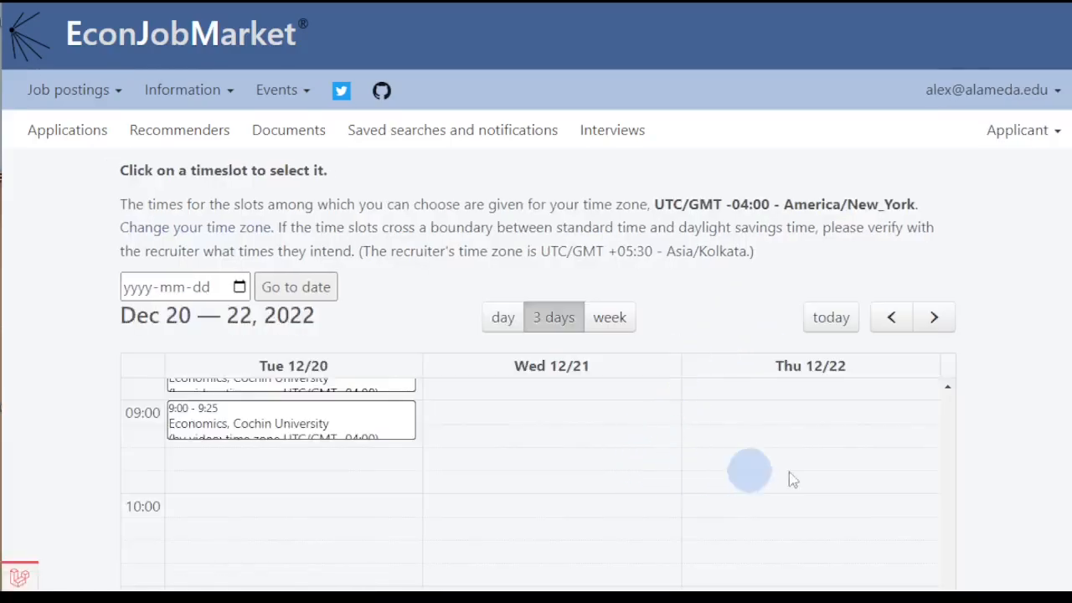
scroll(1060, 268, down, 4)
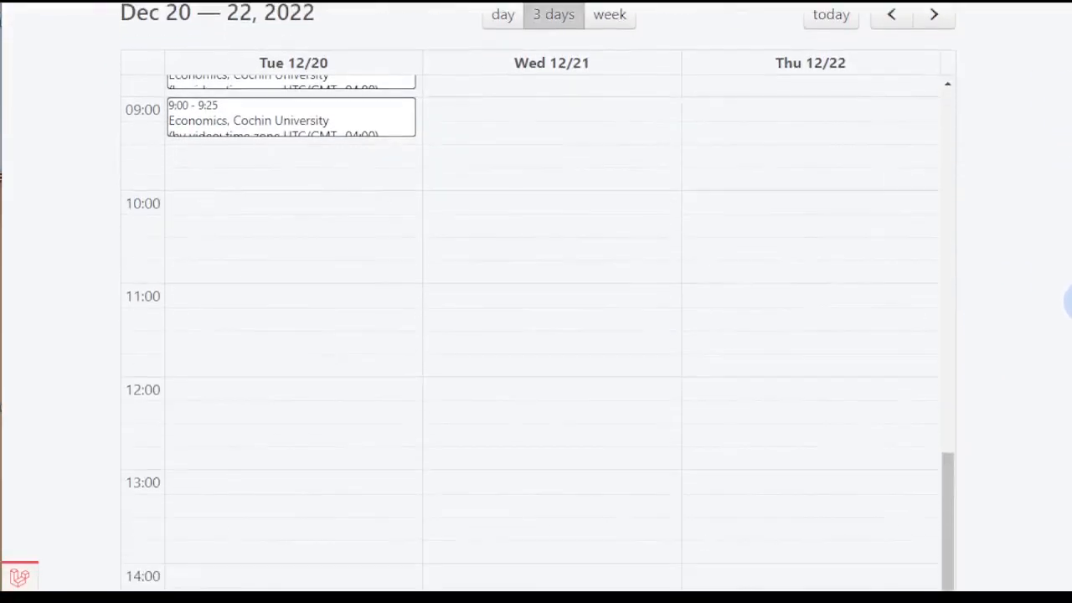
scroll(410, 295, up, 5)
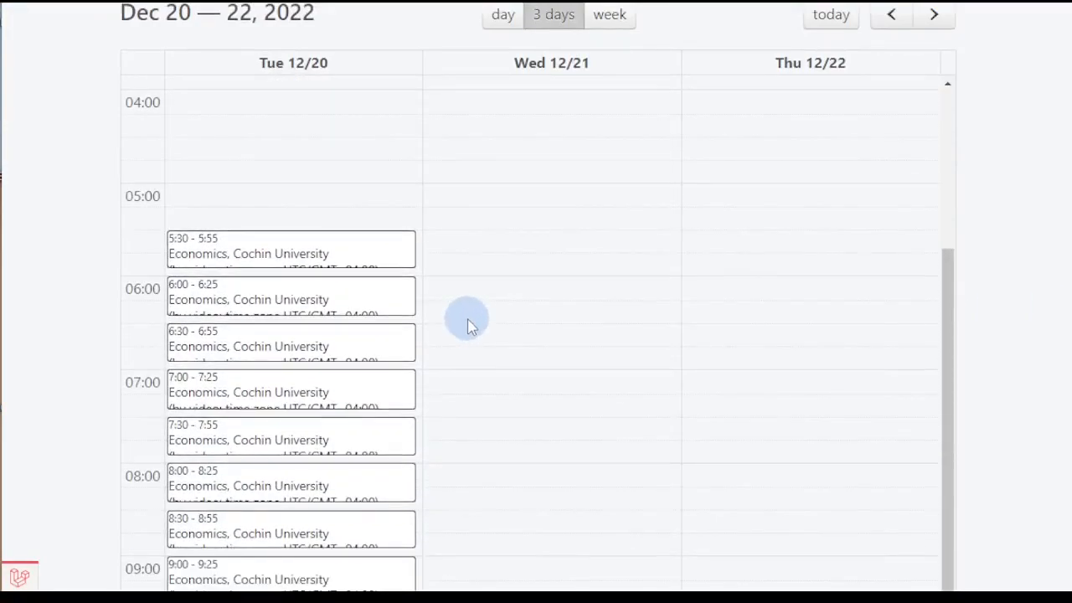
Choose the 9:00 - 9:25 interview slot on Tuesday 12/20 and open the applicant's interviews list.
scroll(469, 325, down, 1)
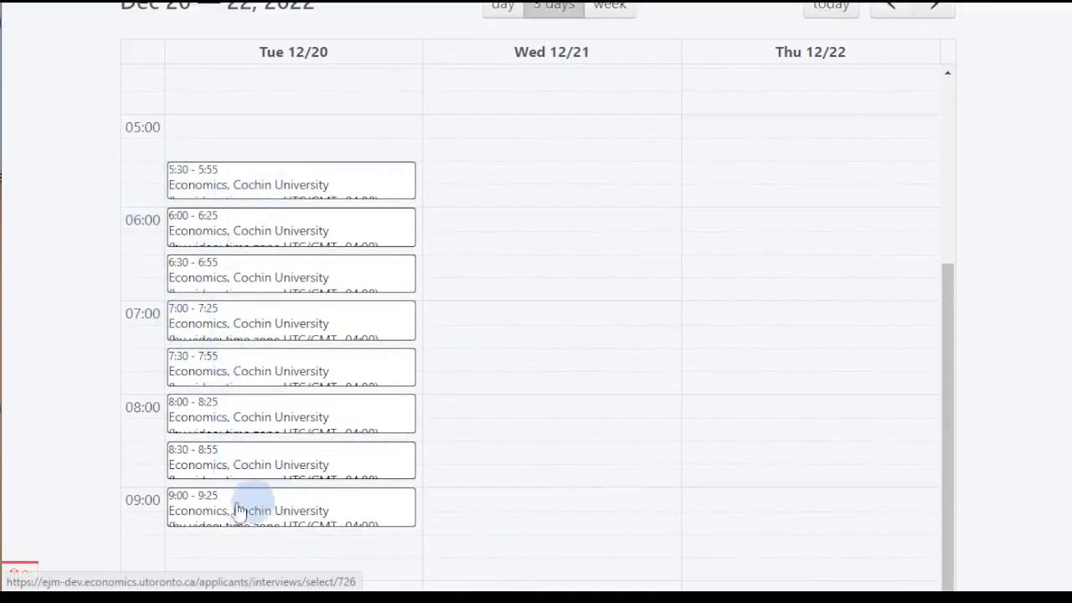
click(371, 507)
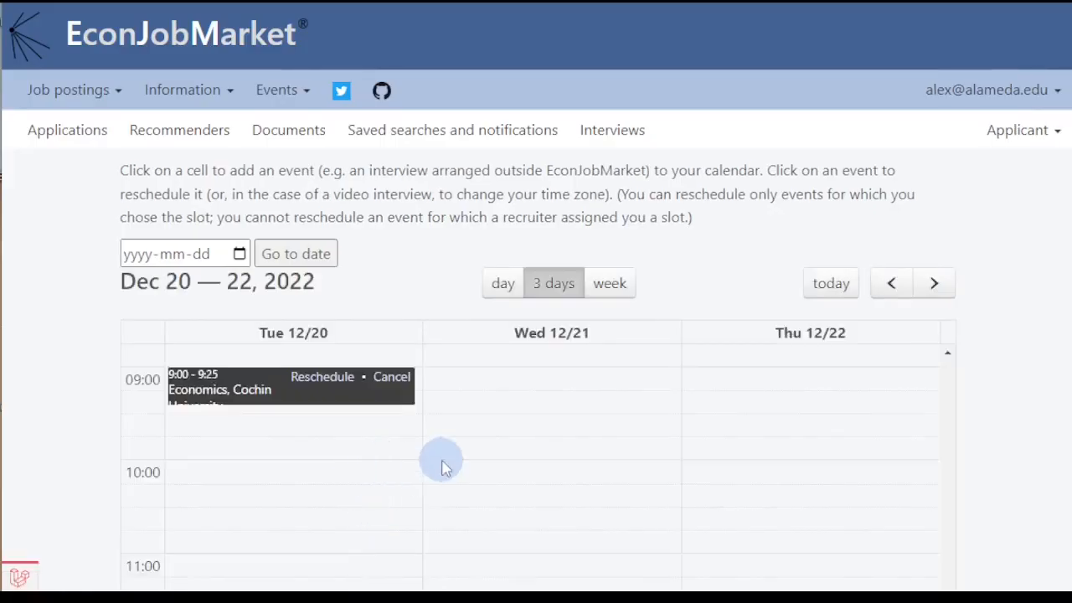
click(607, 130)
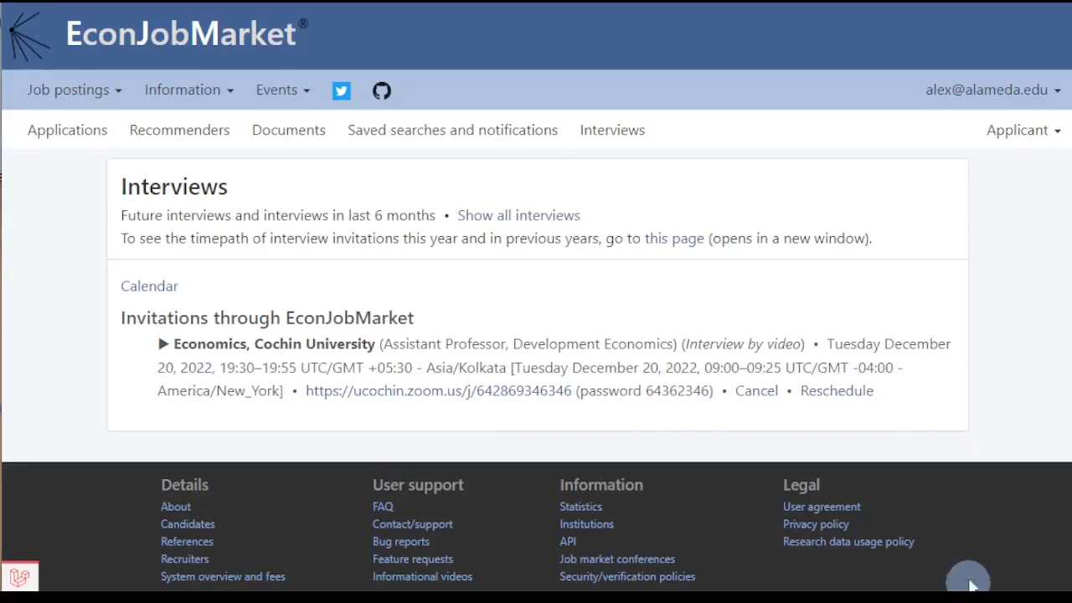
Reschedule the Cochin University interview to the 8:30 - 8:55 slot on Tuesday 12/20 and return to the interviews list.
click(842, 392)
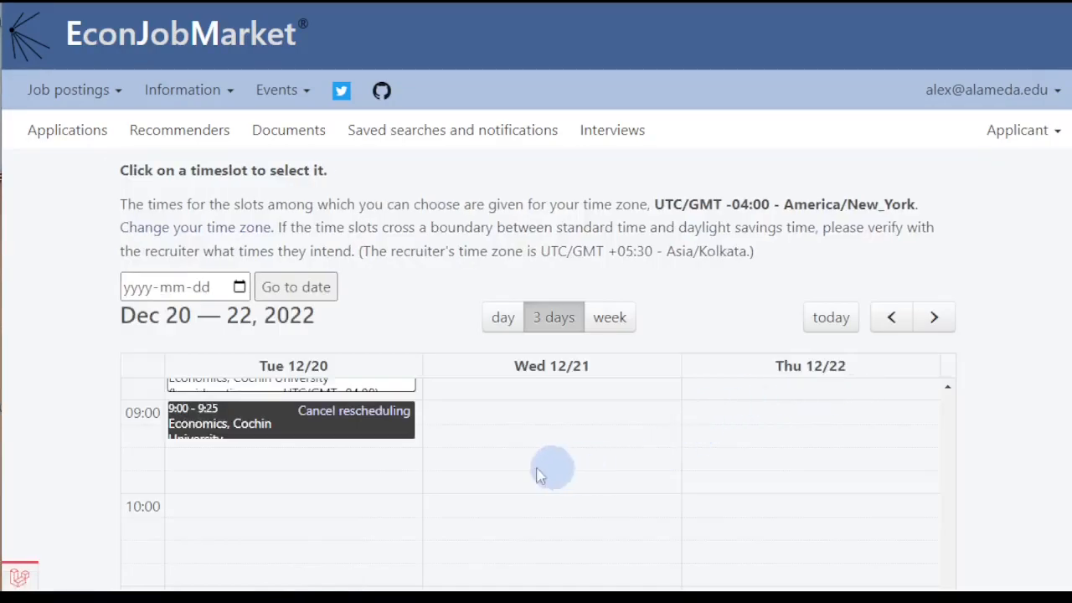
scroll(575, 478, up, 1)
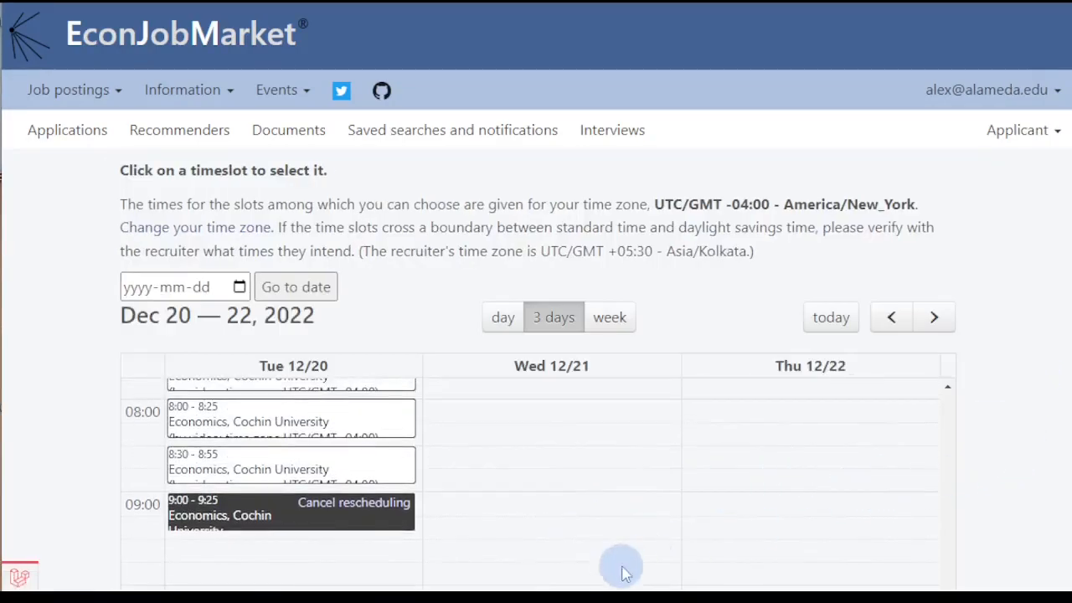
click(342, 466)
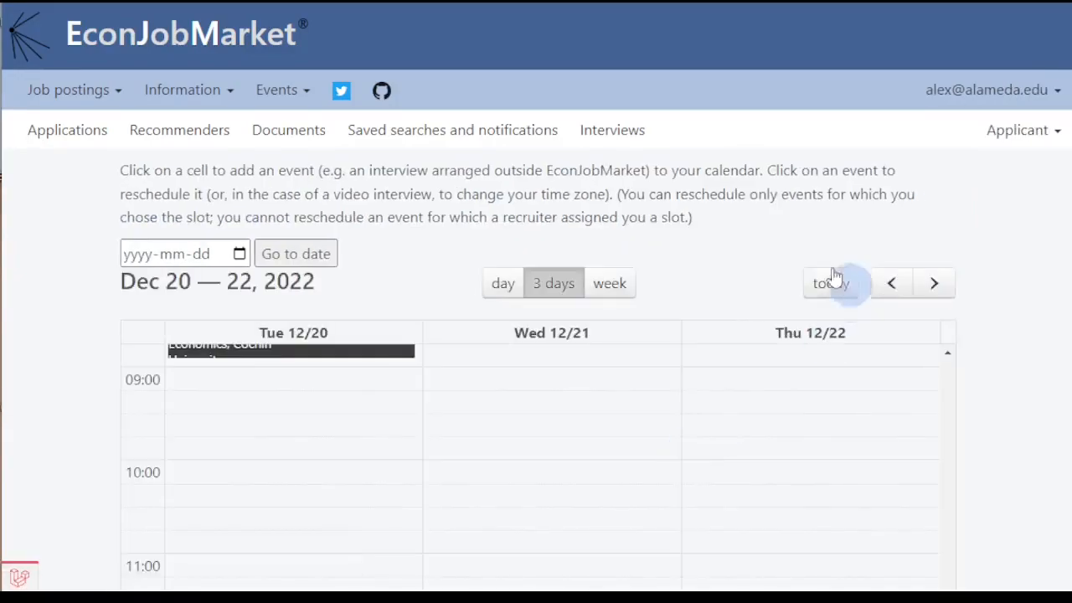
click(604, 143)
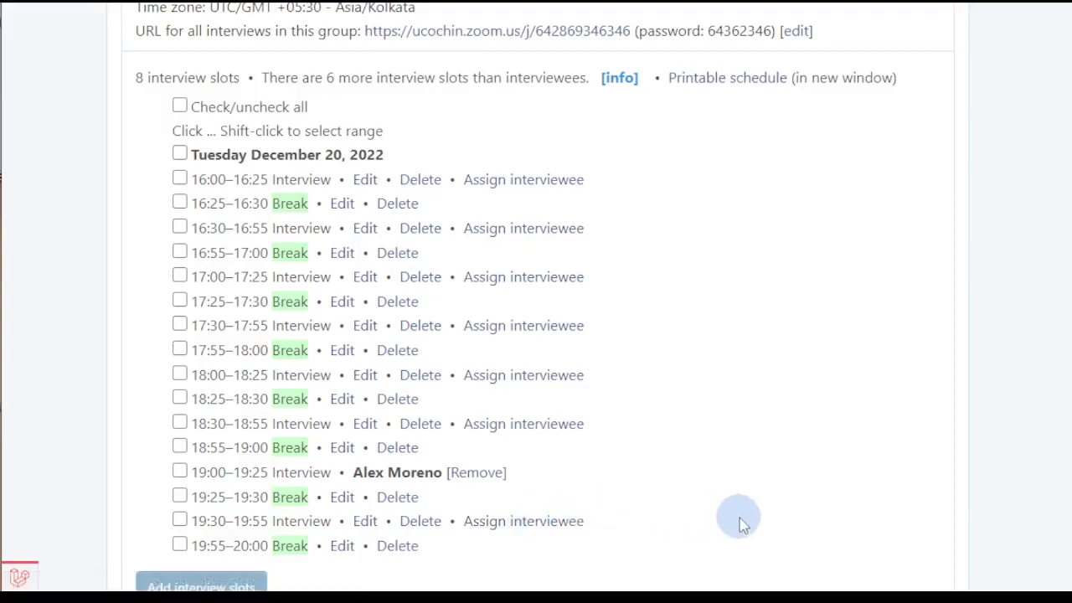
Select all interview slots in the group and assign the second and third listed recruiters to them as interviewers.
scroll(741, 524, down, 2)
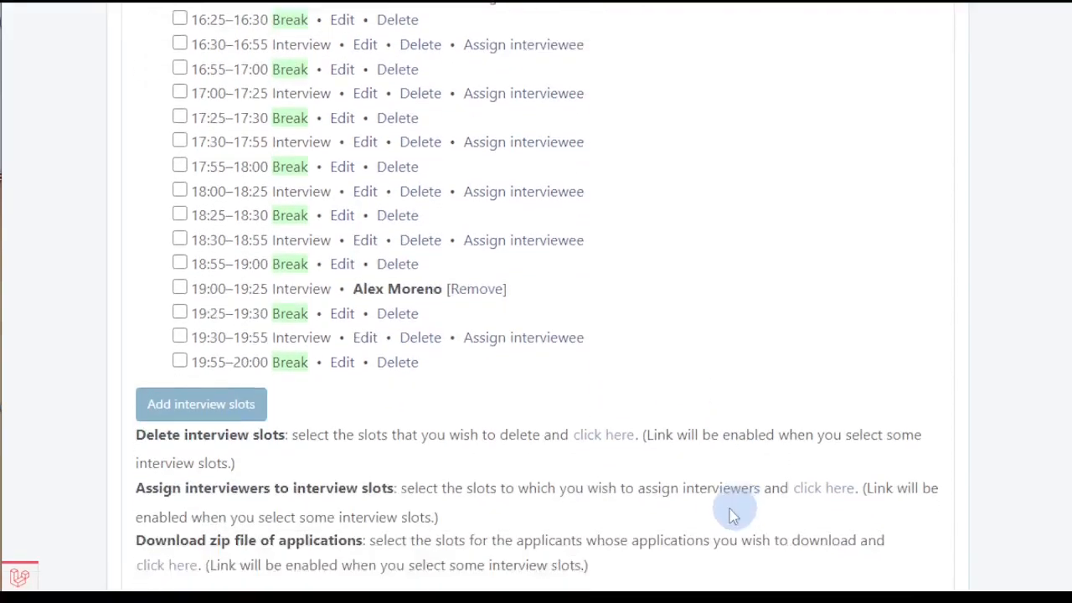
scroll(704, 468, up, 2)
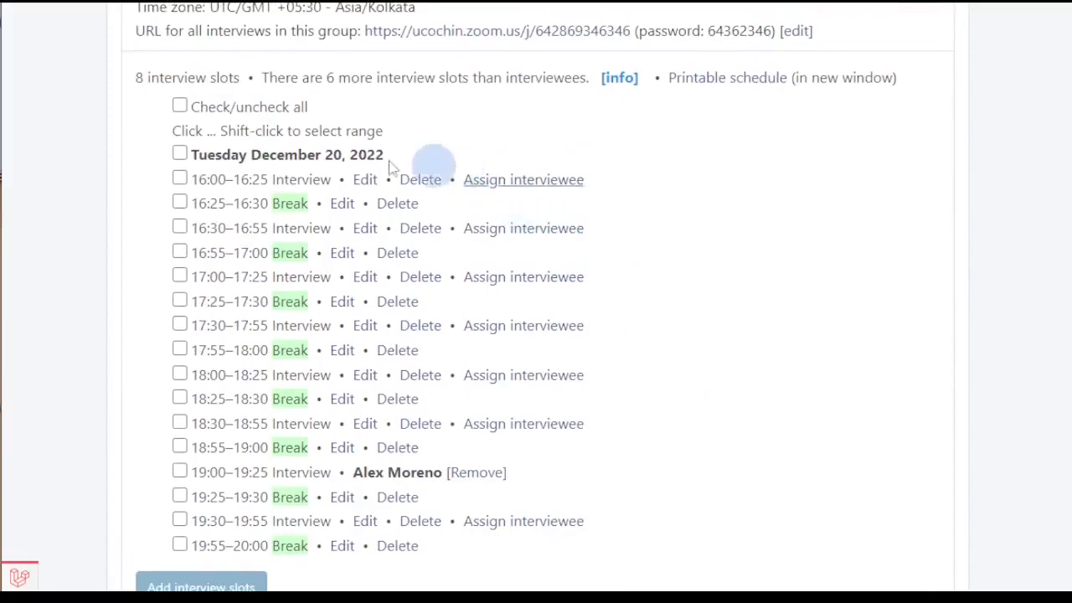
click(179, 107)
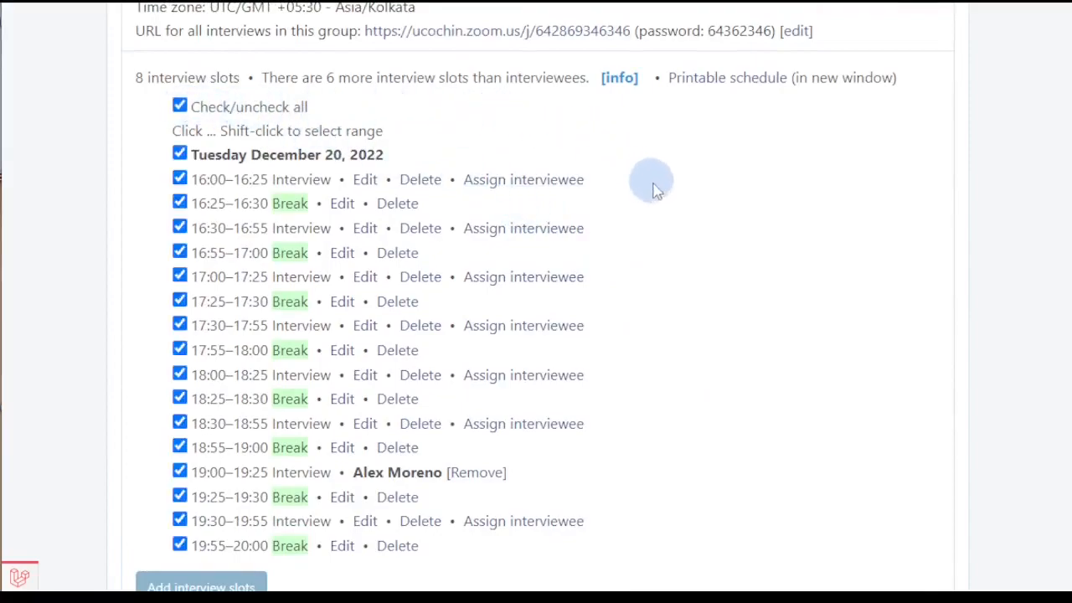
scroll(674, 216, down, 1)
scroll(675, 217, down, 1)
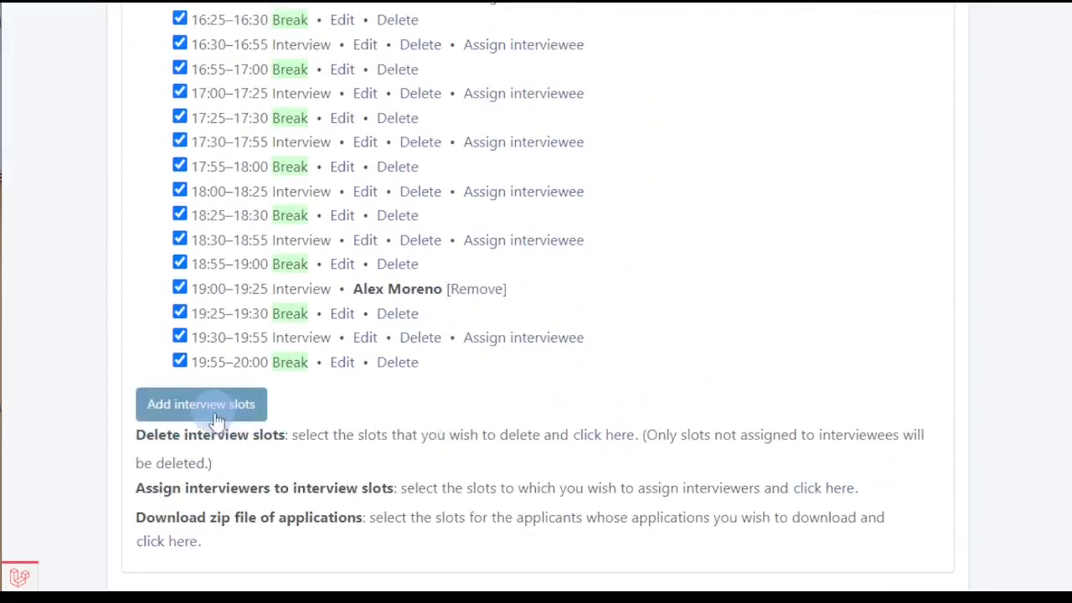
click(805, 492)
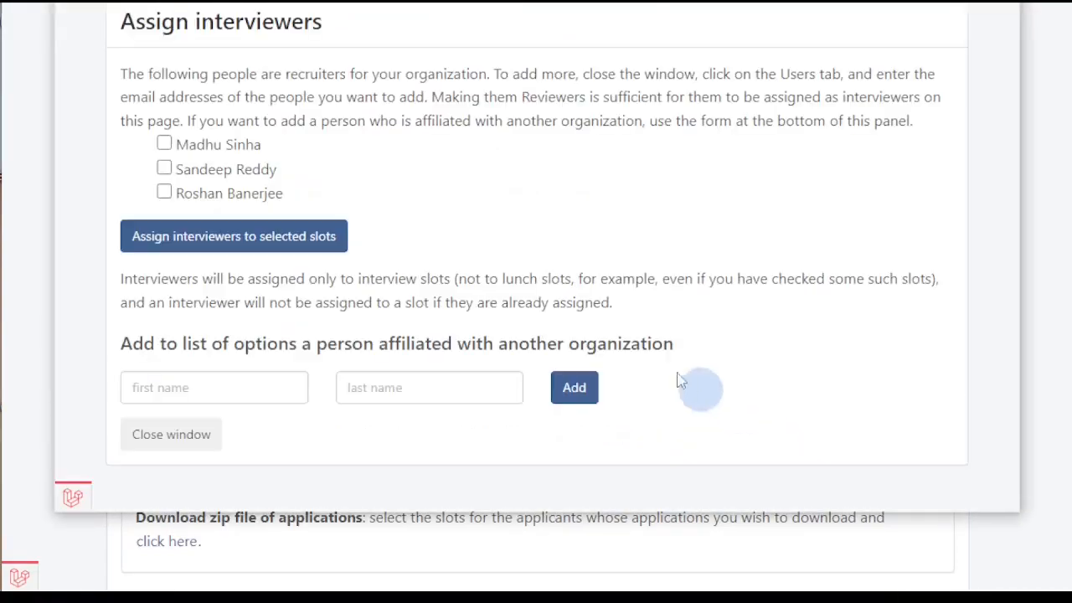
click(164, 168)
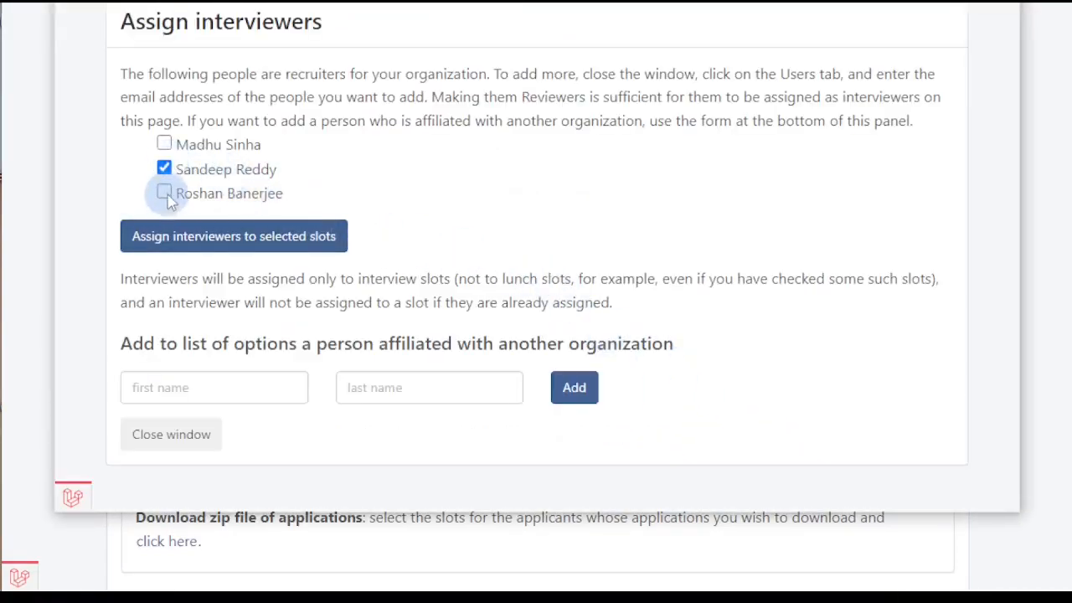
click(164, 193)
click(277, 234)
scroll(664, 322, down, 2)
scroll(665, 324, up, 3)
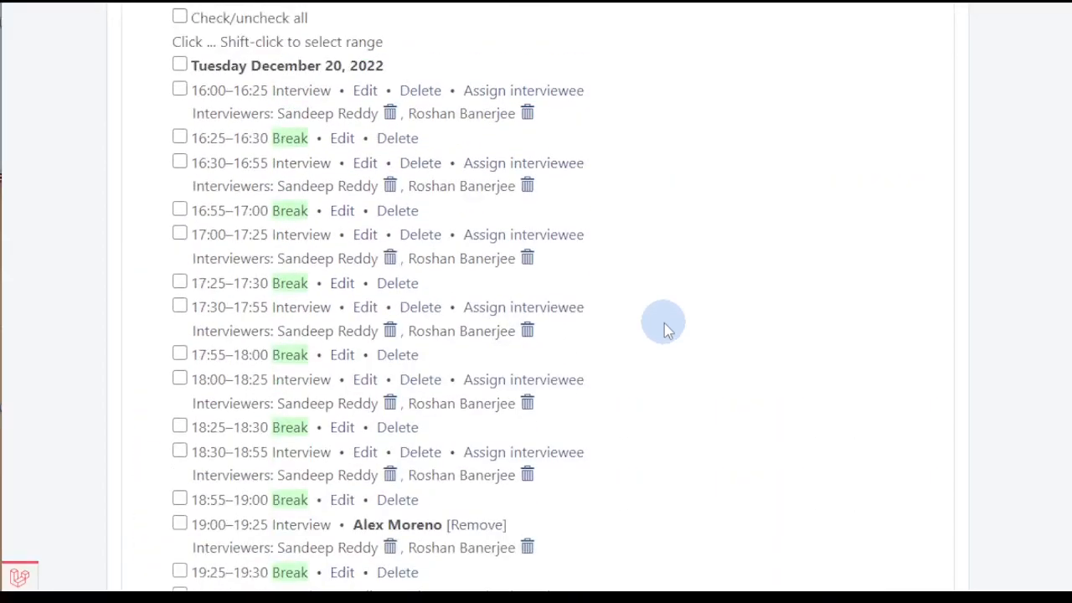
Remove the first listed interviewer from the 16:00–16:25 interview slot.
click(394, 111)
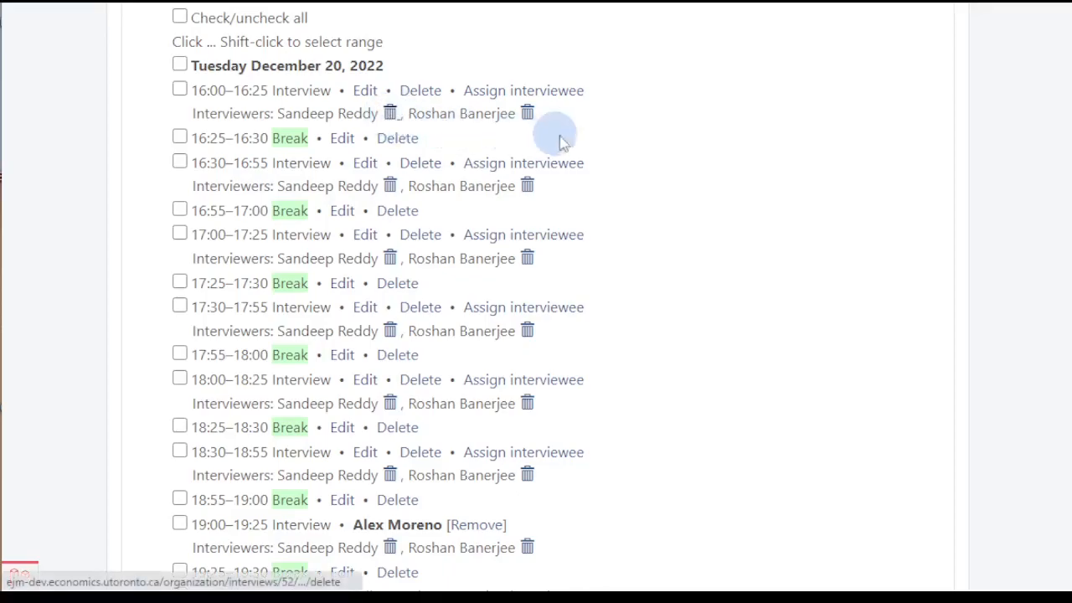
scroll(761, 282, down, 10)
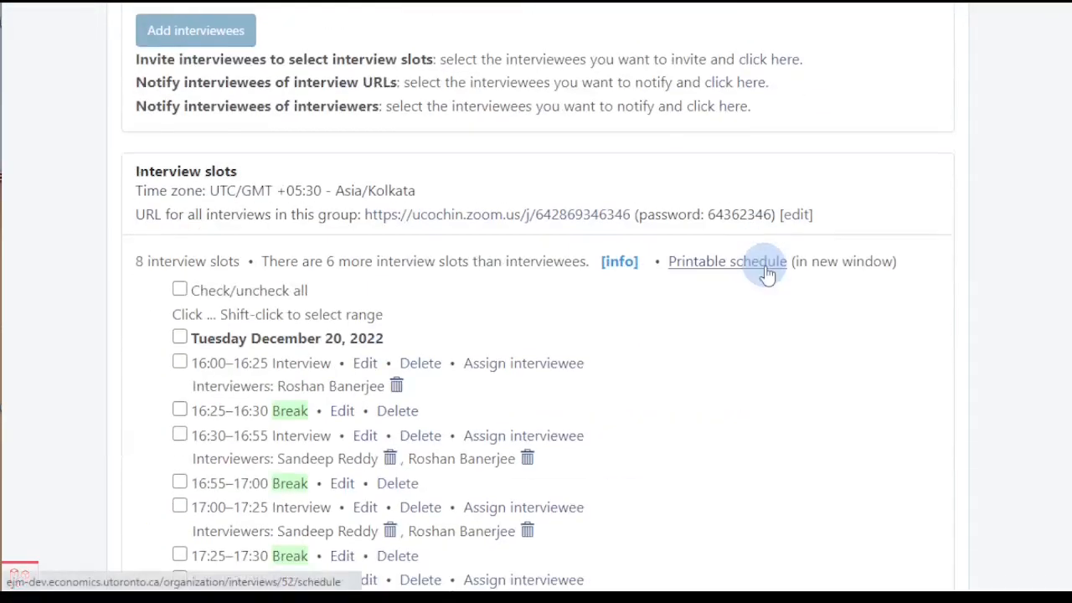
Select both interviewees and open the form for notifying them of their interviewers.
scroll(766, 270, up, 5)
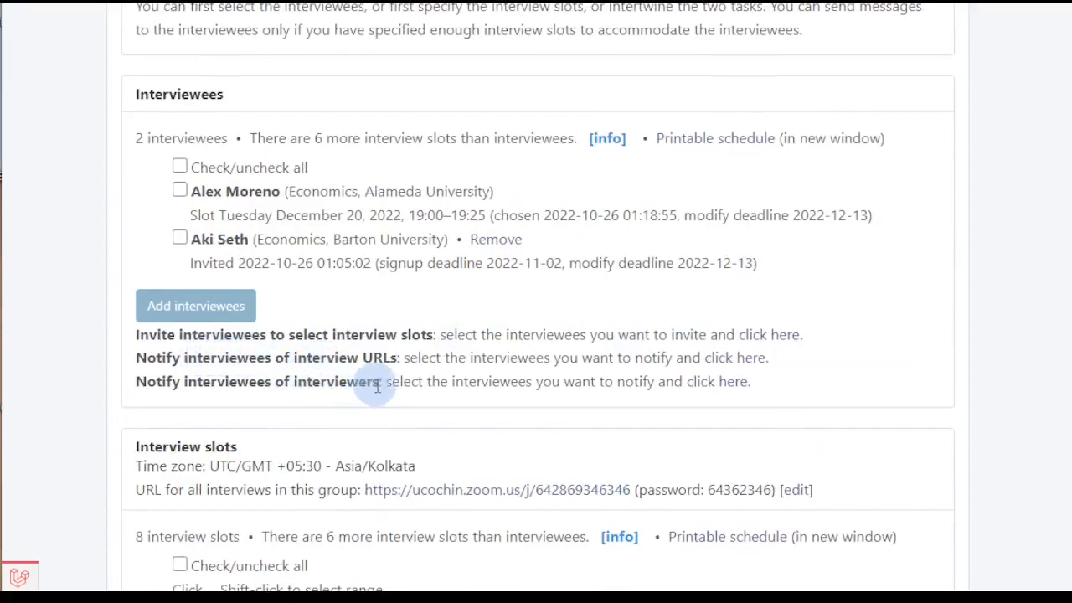
click(180, 165)
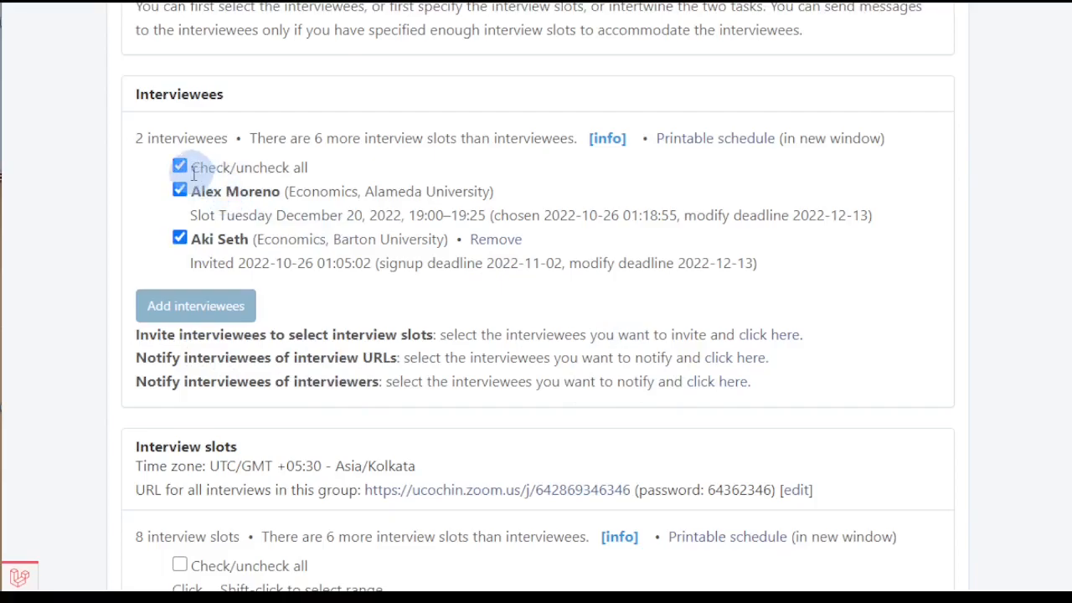
click(717, 382)
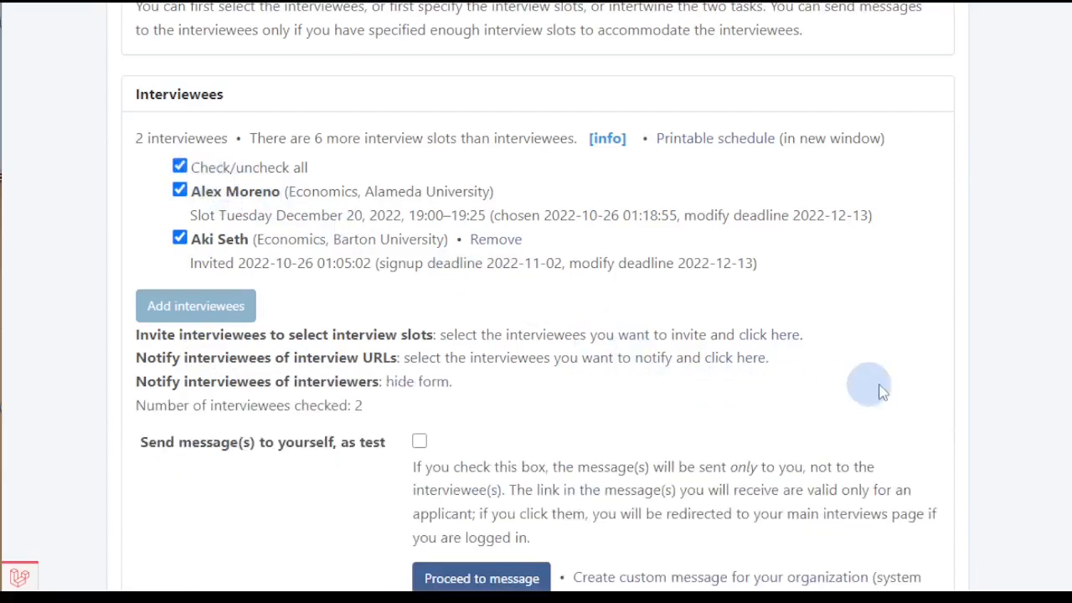
scroll(753, 407, down, 3)
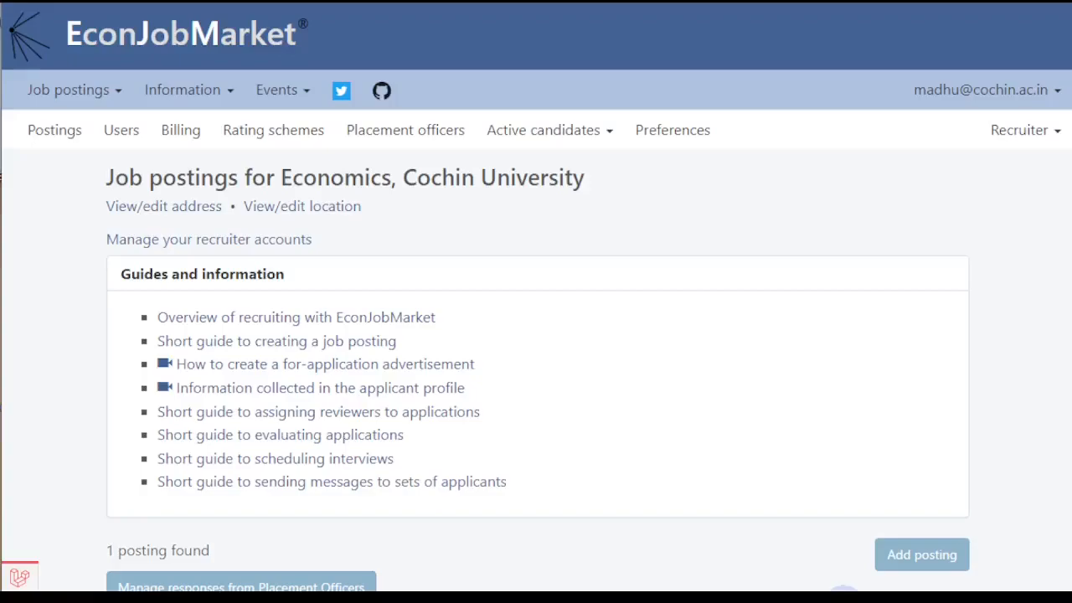
Go to the applications for the Assistant Professor, Development Economics posting and check the options for downloading applications.
scroll(797, 466, down, 5)
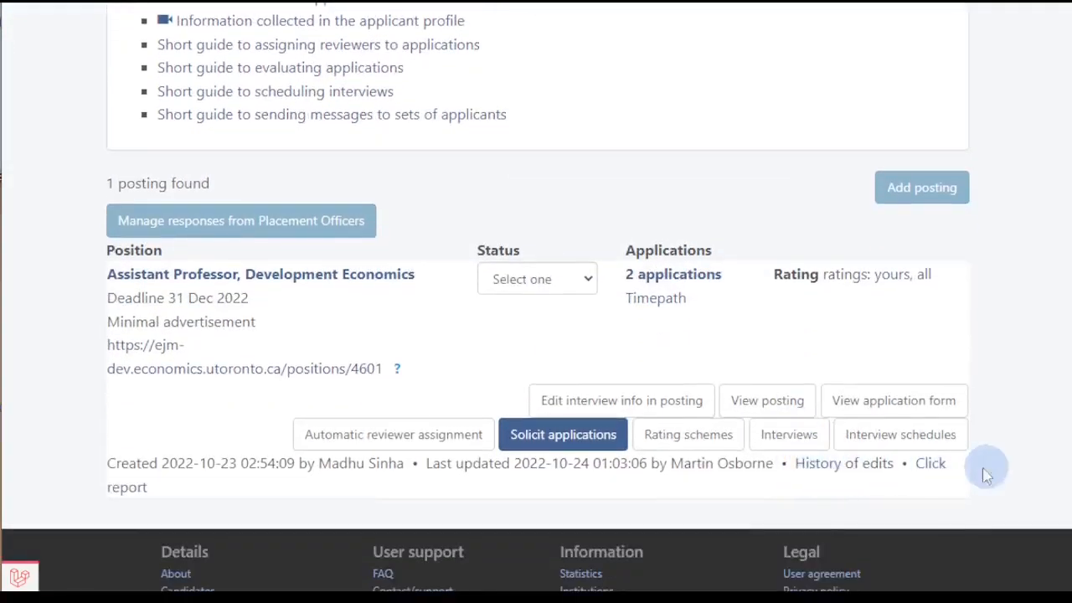
click(913, 445)
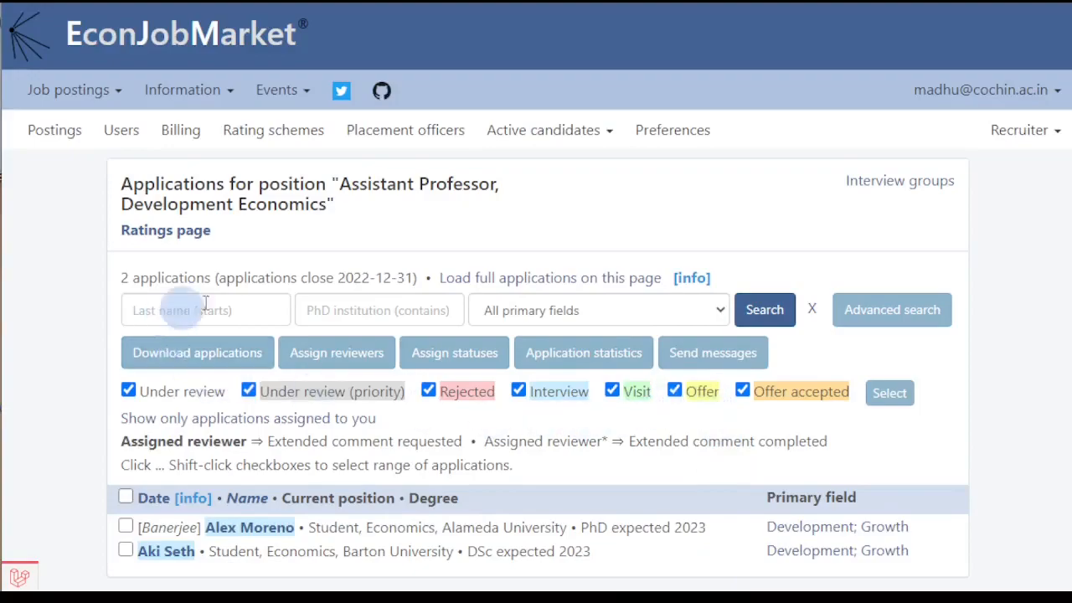
click(201, 367)
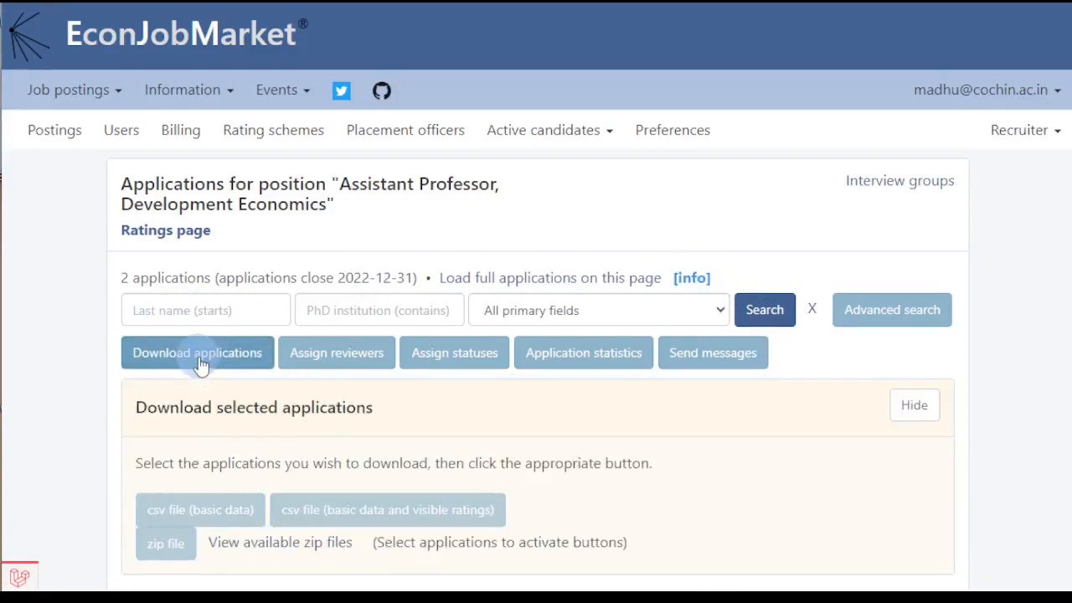
click(201, 365)
Check which statuses can be assigned to the applications and view the application statistics.
click(455, 354)
scroll(620, 434, down, 2)
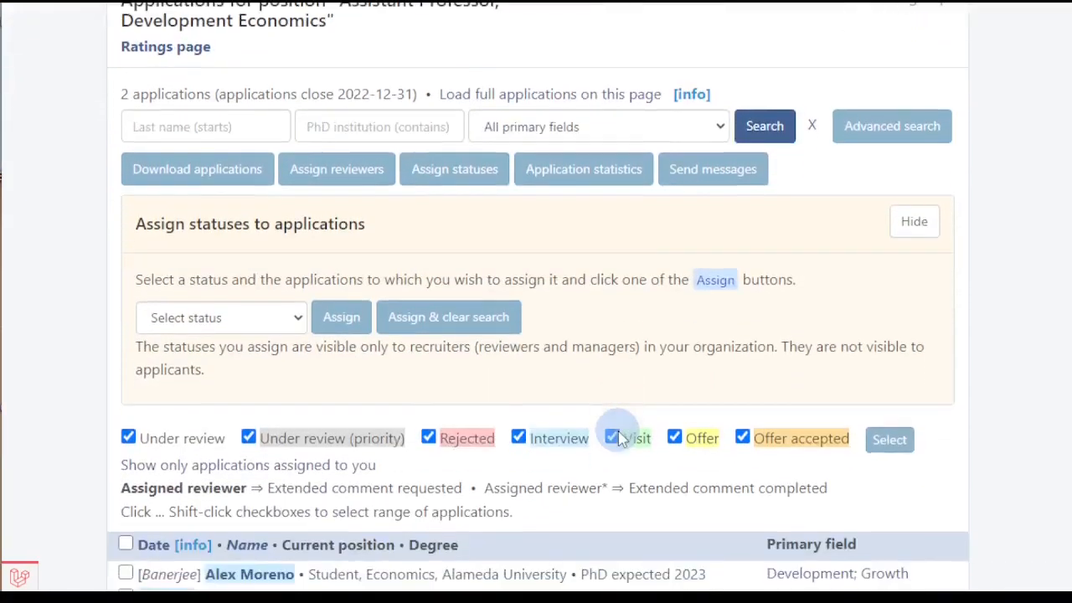
click(263, 320)
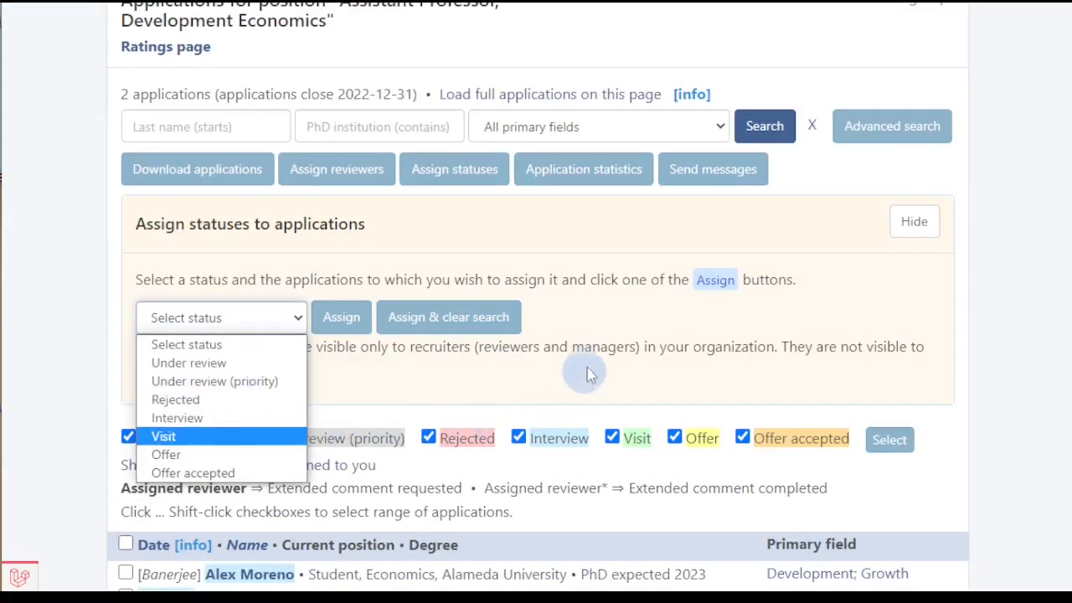
click(600, 176)
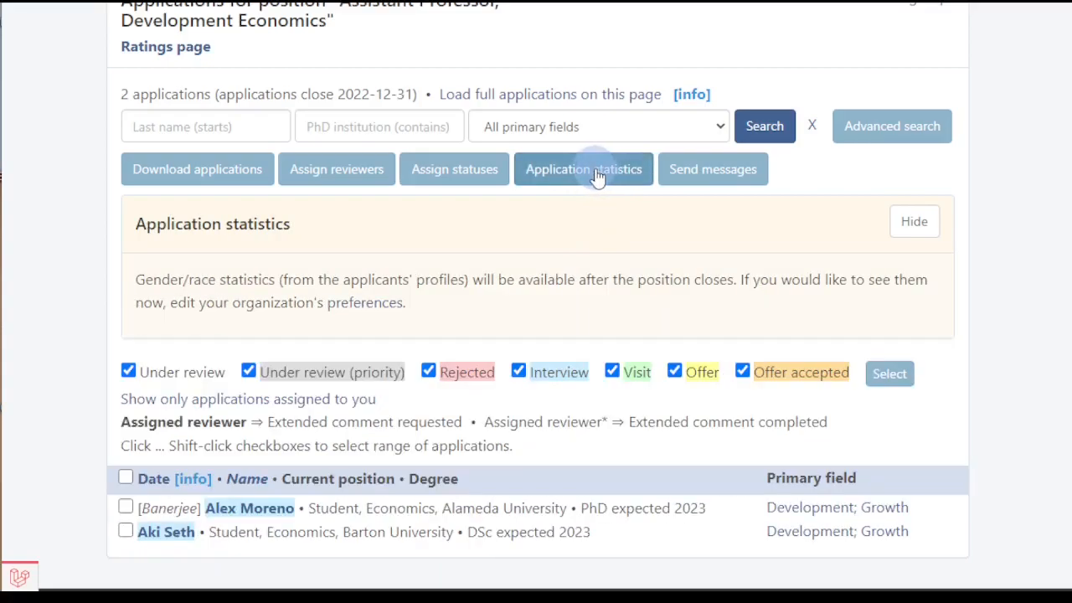
Open the form for sending messages to applicants and review its test, type, subject and message fields.
click(719, 175)
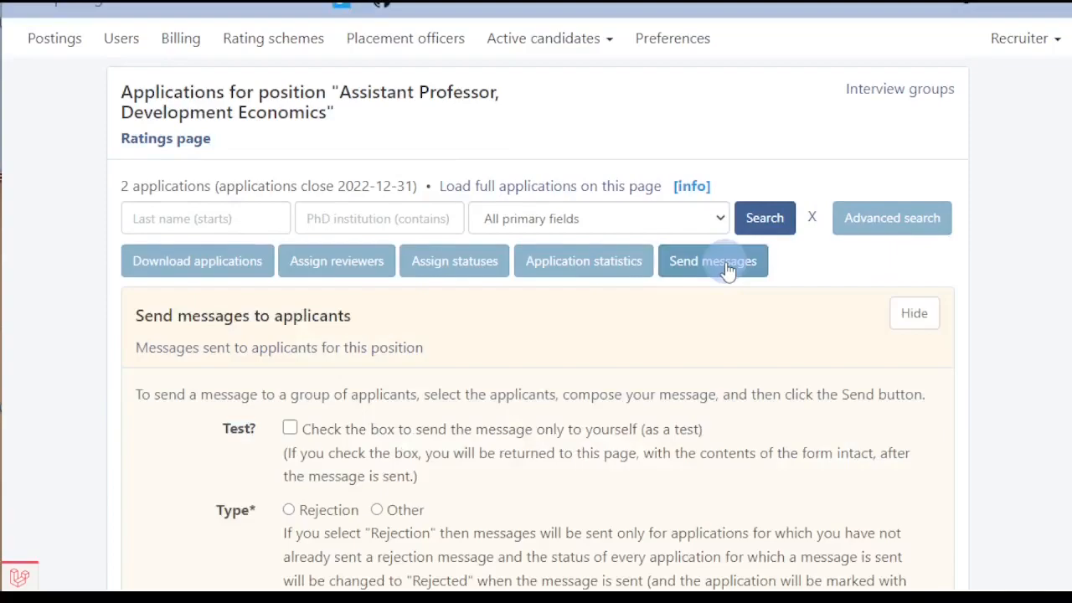
scroll(611, 411, down, 2)
scroll(610, 411, down, 1)
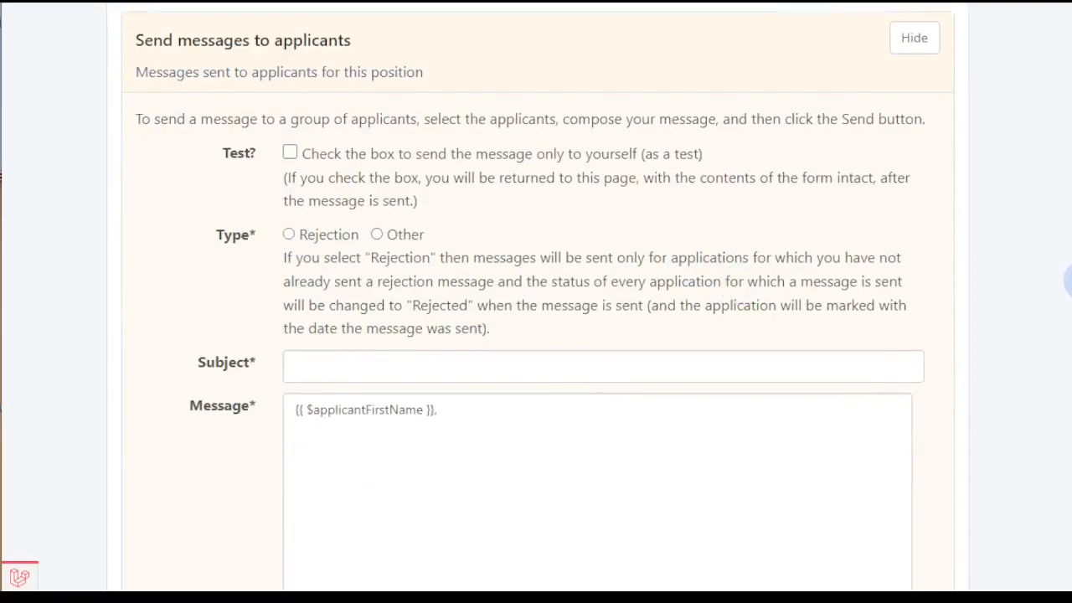
Open the organization's preferences and look through the settings for extended comments, gender/race details and restricted questions.
scroll(668, 142, up, 4)
click(668, 142)
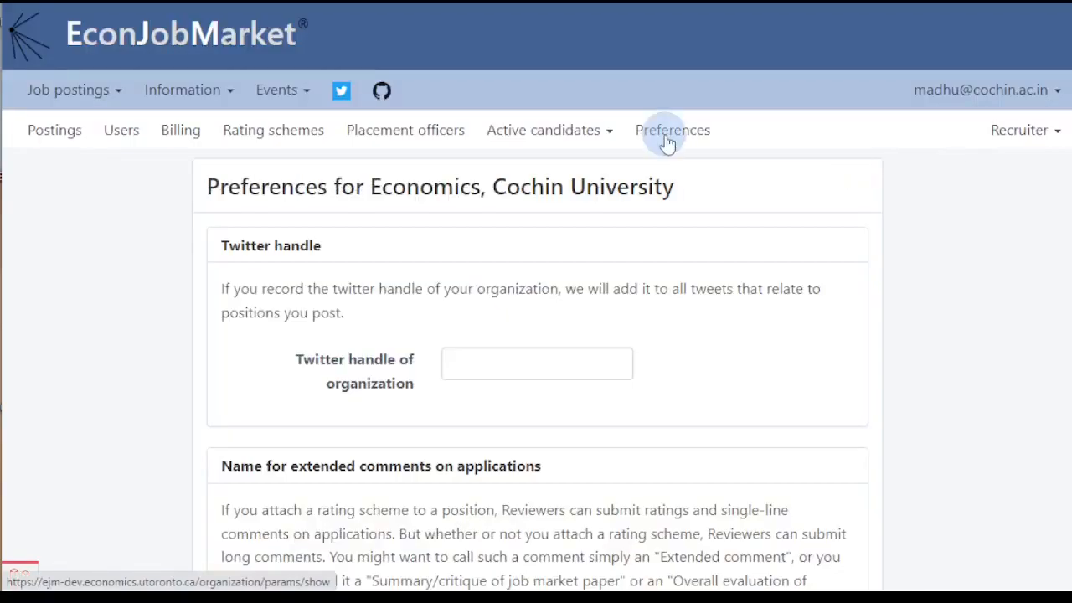
scroll(635, 352, down, 12)
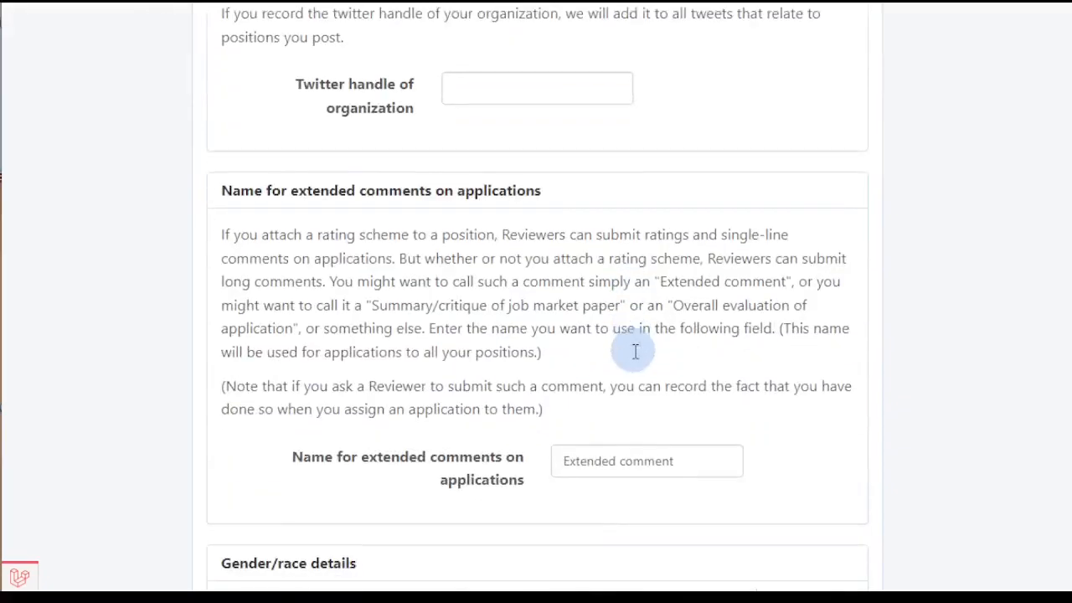
scroll(635, 353, down, 15)
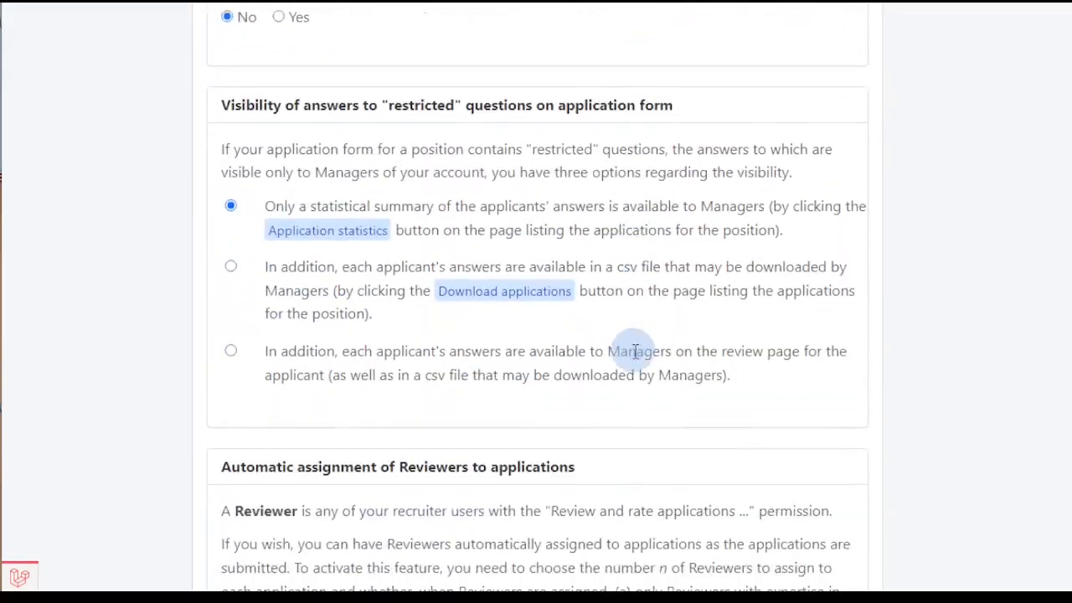